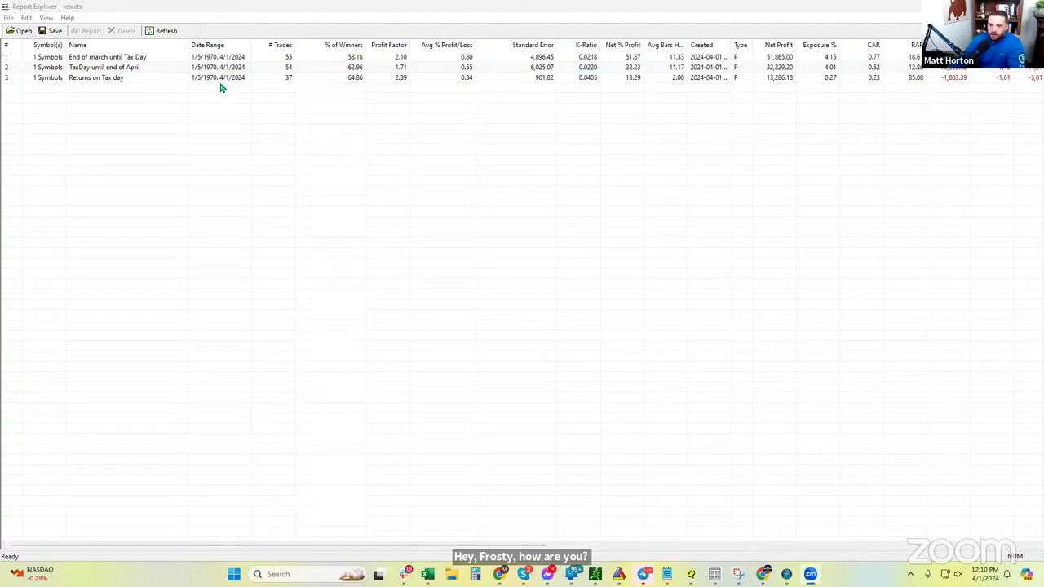
Open the "End of march until Tax Day" backtest report at full size and examine its portfolio equity and underwater equity charts
{"action": "left_click", "coordinate": [144, 65]}
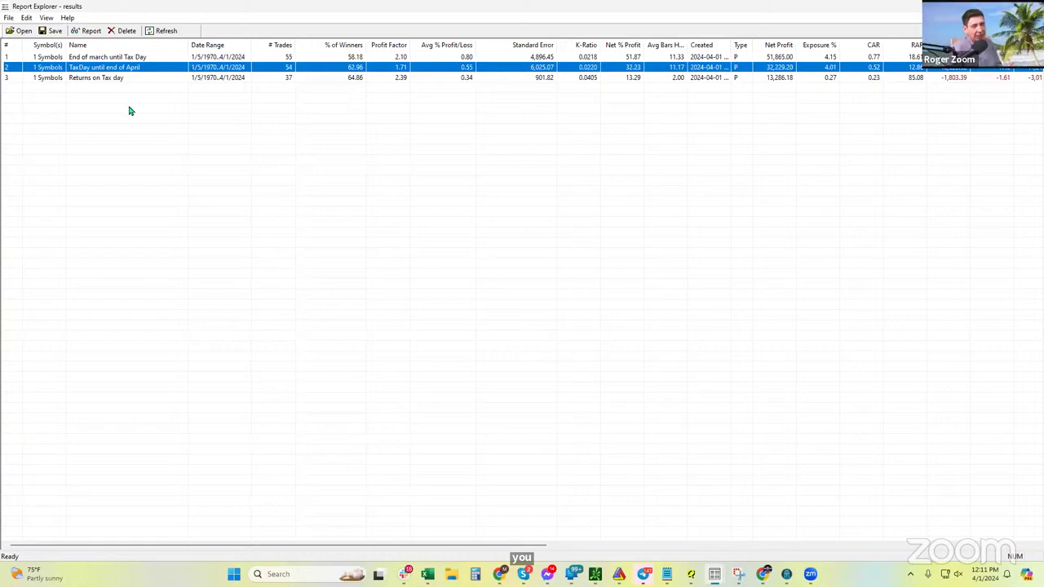
{"action": "left_click", "coordinate": [165, 59]}
{"action": "double_click", "coordinate": [165, 59]}
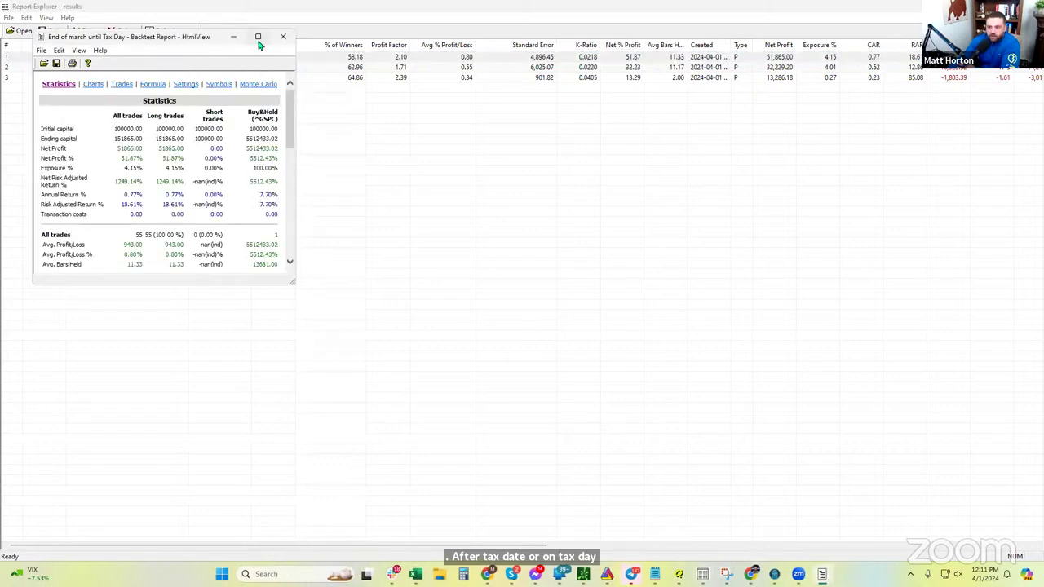
{"action": "left_click", "coordinate": [258, 37]}
{"action": "left_click", "coordinate": [451, 52]}
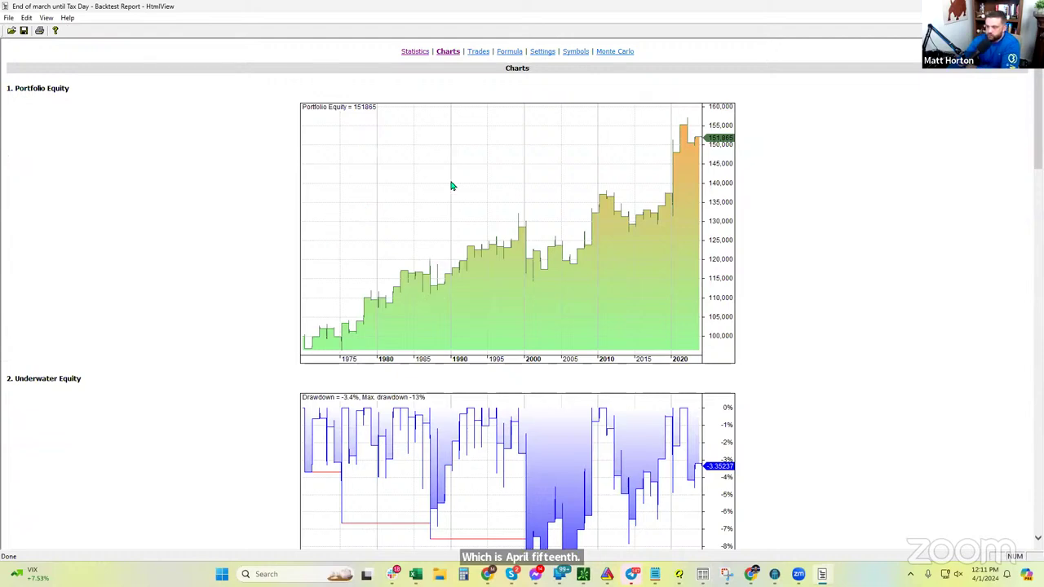
{"action": "scroll", "coordinate": [680, 195], "scroll_direction": "down", "scroll_amount": 3}
{"action": "scroll", "coordinate": [685, 197], "scroll_direction": "up", "scroll_amount": 3}
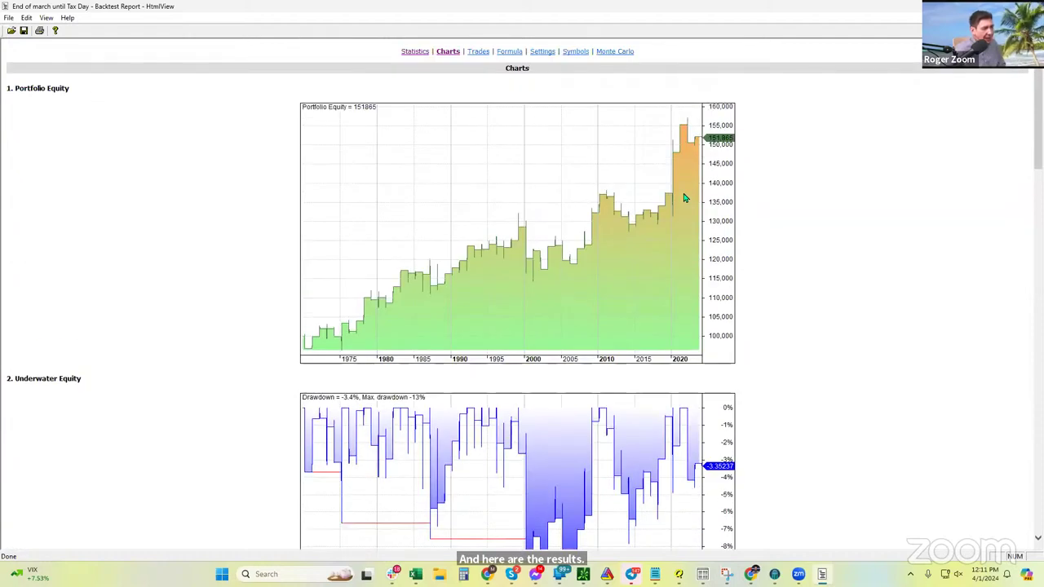
{"action": "scroll", "coordinate": [682, 195], "scroll_direction": "down", "scroll_amount": 2}
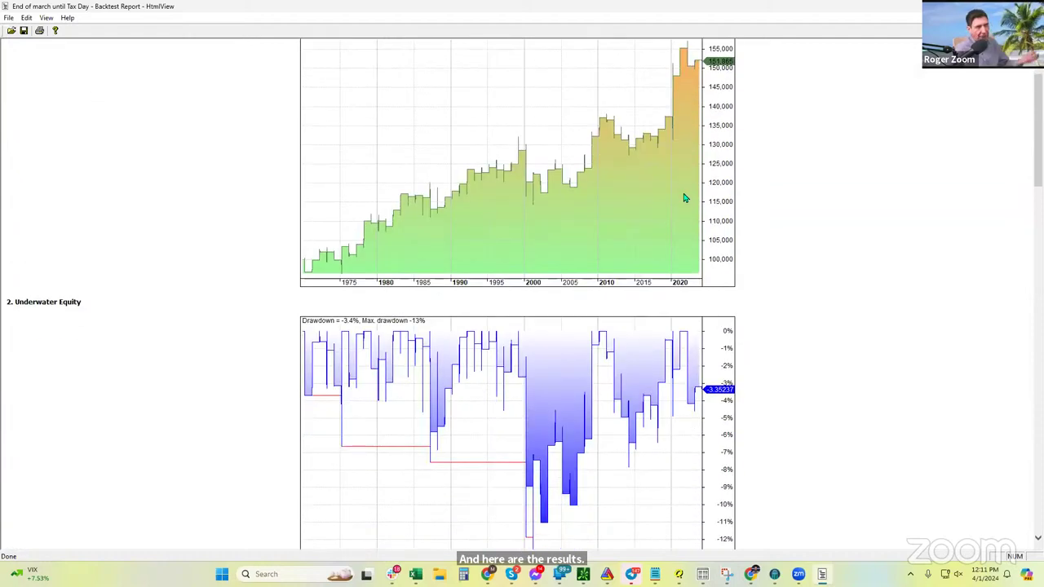
{"action": "scroll", "coordinate": [683, 196], "scroll_direction": "up", "scroll_amount": 2}
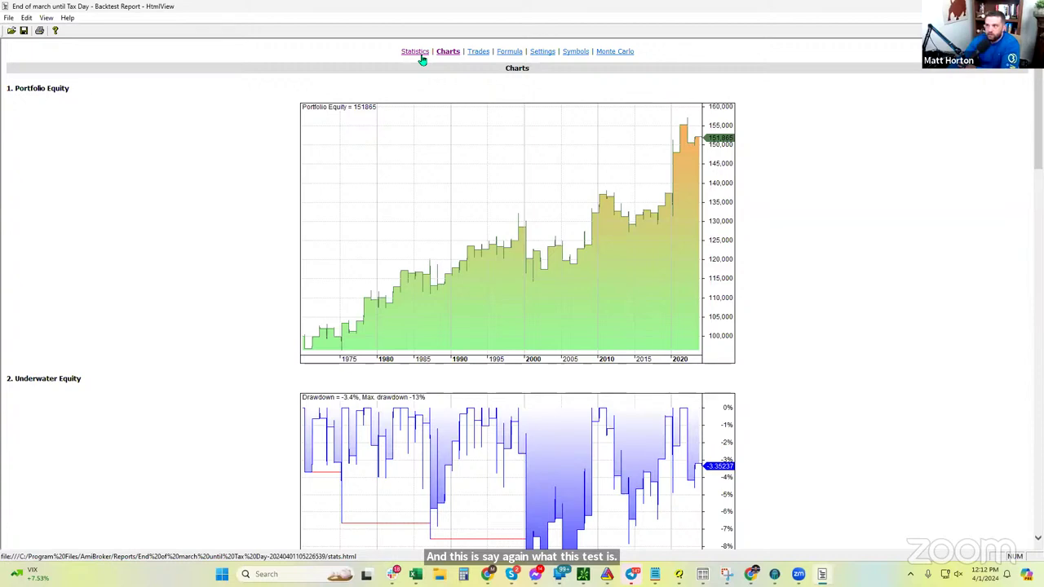
Look through the trade list of the "End of march until Tax Day" report, checking the yearly entry and exit dates
{"action": "left_click", "coordinate": [477, 52]}
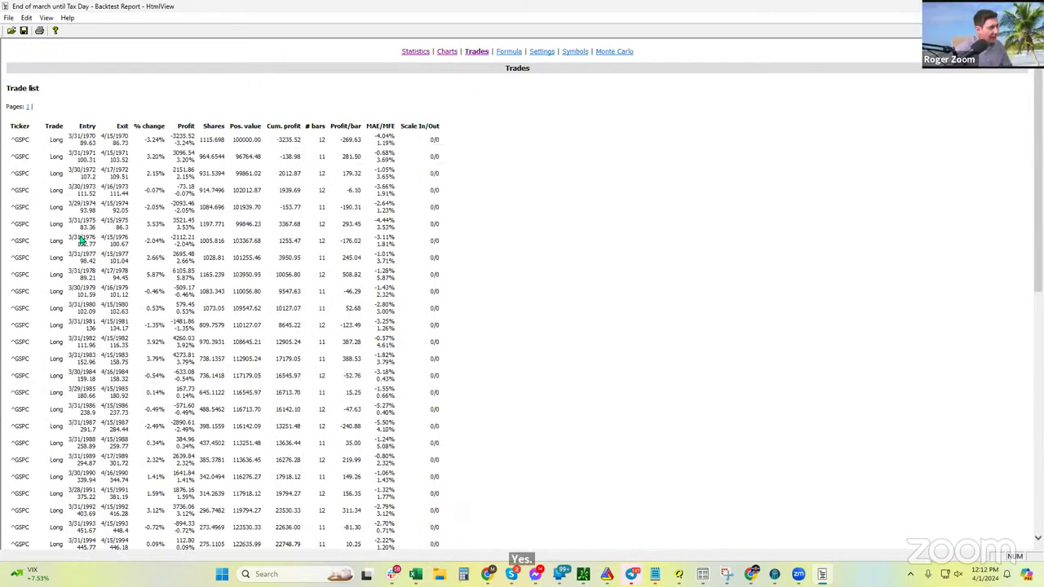
{"action": "scroll", "coordinate": [106, 230], "scroll_direction": "down", "scroll_amount": 4}
{"action": "scroll", "coordinate": [108, 232], "scroll_direction": "up", "scroll_amount": 2}
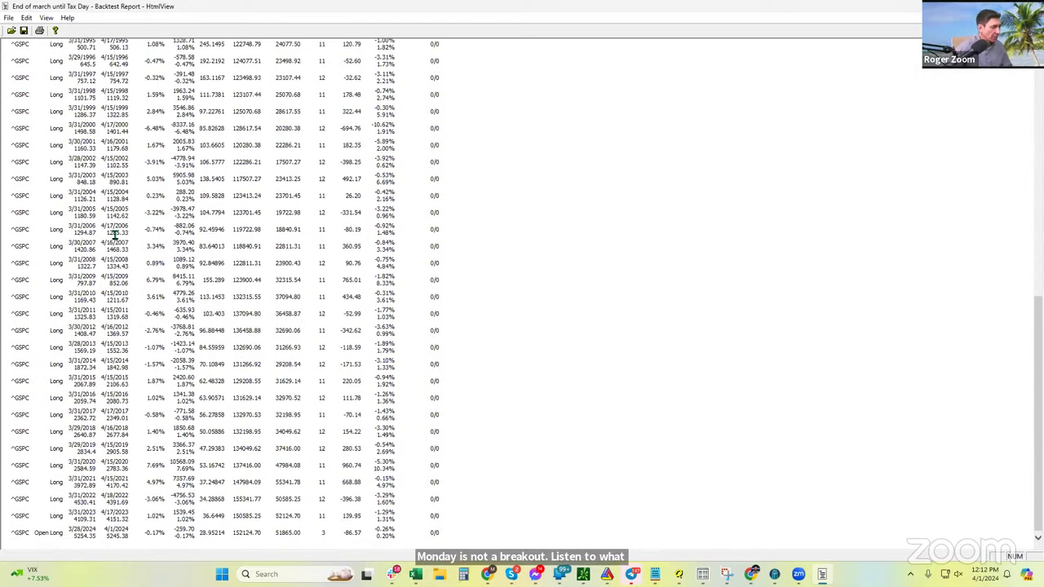
{"action": "scroll", "coordinate": [114, 232], "scroll_direction": "up", "scroll_amount": 1}
{"action": "scroll", "coordinate": [117, 231], "scroll_direction": "up", "scroll_amount": 2}
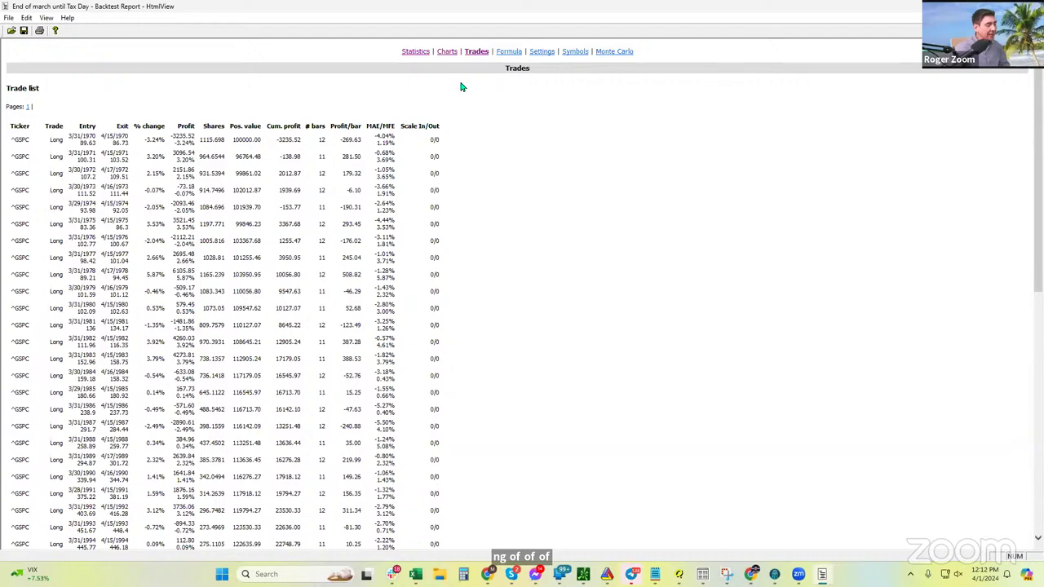
Return to the "End of march until Tax Day" charts and review the equity and drawdown curves again
{"action": "left_click", "coordinate": [446, 54]}
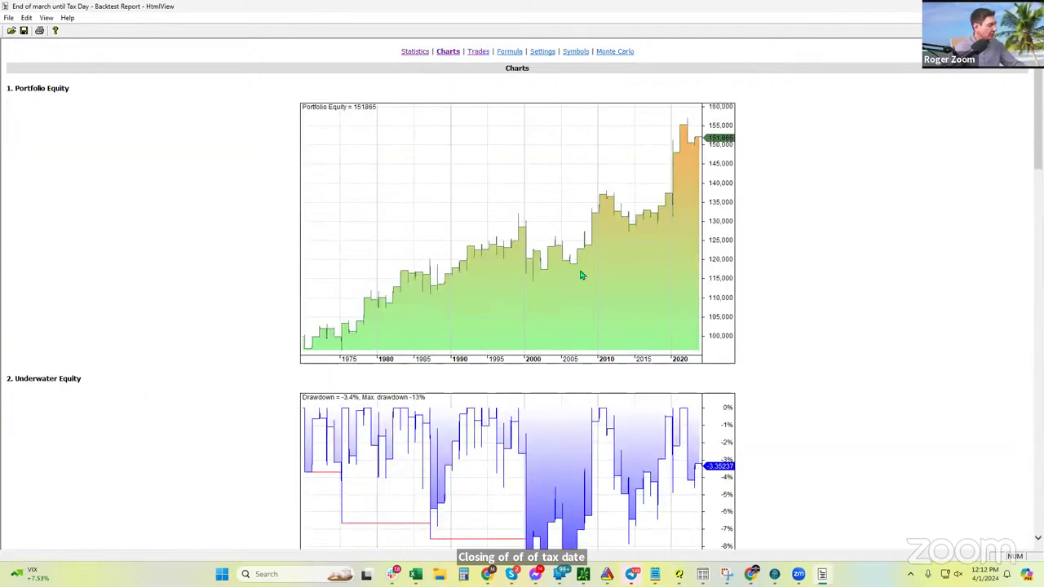
{"action": "scroll", "coordinate": [473, 204], "scroll_direction": "down", "scroll_amount": 3}
{"action": "scroll", "coordinate": [459, 136], "scroll_direction": "up", "scroll_amount": 3}
Review the "End of march until Tax Day" statistics, highlight the Profit Factor label and its all-trades value, and close the report
{"action": "left_click", "coordinate": [420, 53]}
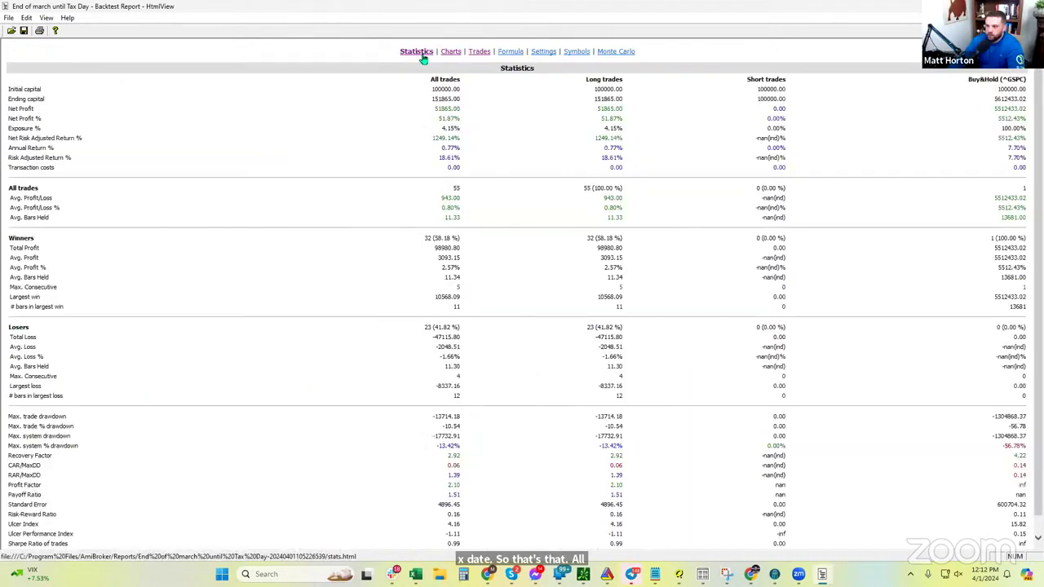
{"action": "scroll", "coordinate": [650, 349], "scroll_direction": "down", "scroll_amount": 1}
{"action": "scroll", "coordinate": [617, 203], "scroll_direction": "up", "scroll_amount": 1}
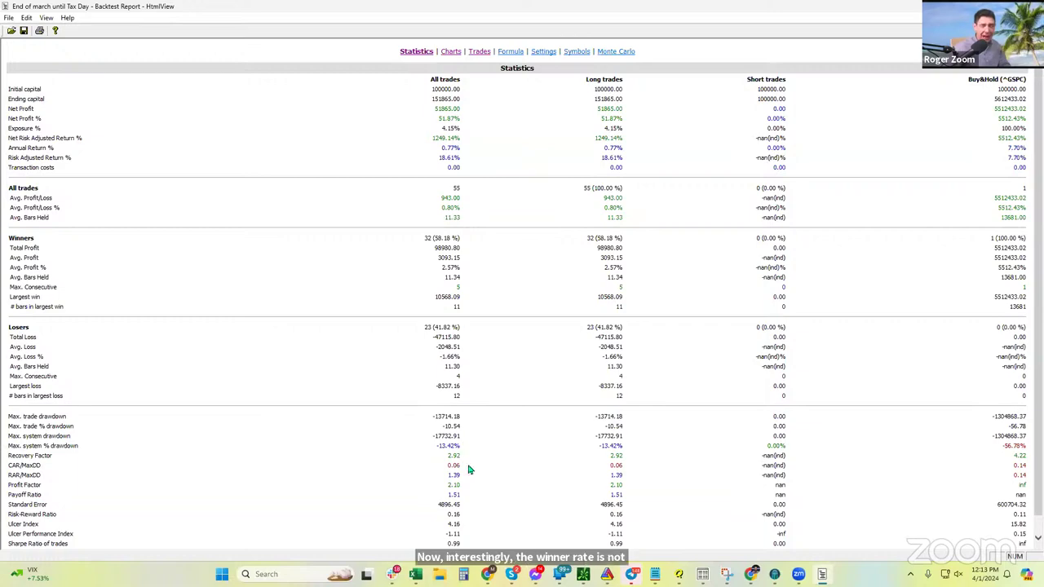
{"action": "double_click", "coordinate": [445, 487]}
{"action": "left_click_drag", "start_coordinate": [150, 481], "coordinate": [10, 487]}
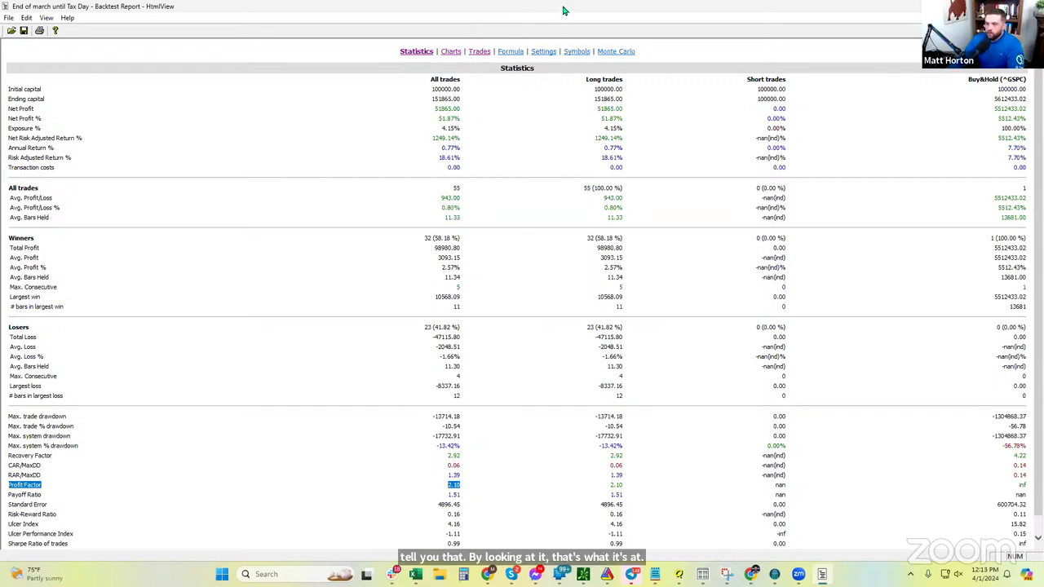
{"action": "left_click", "coordinate": [1029, 5]}
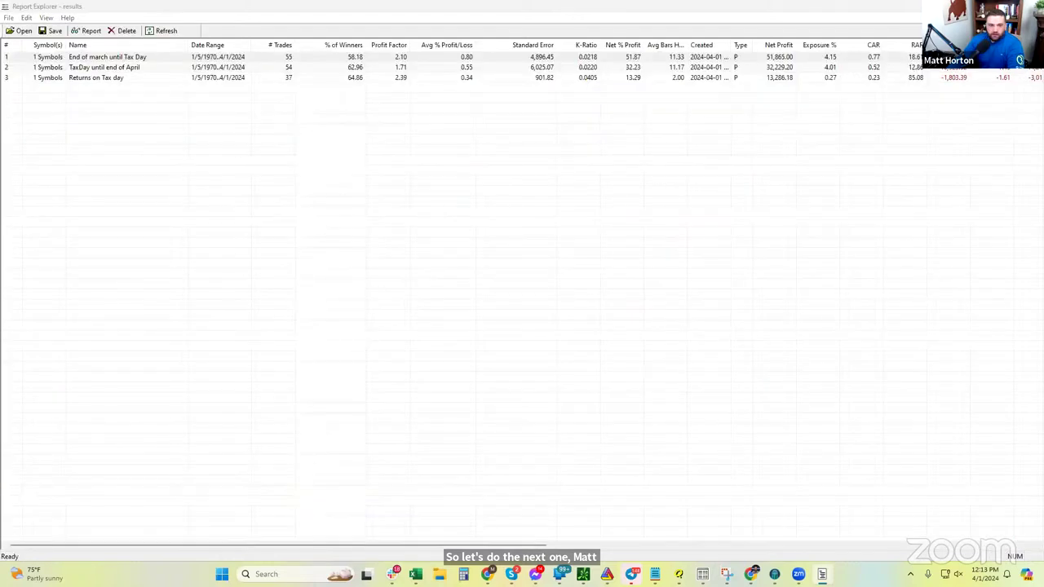
Open the "TaxDay until end of April" backtest report at full size and look through its whole trade list
{"action": "left_click", "coordinate": [210, 68]}
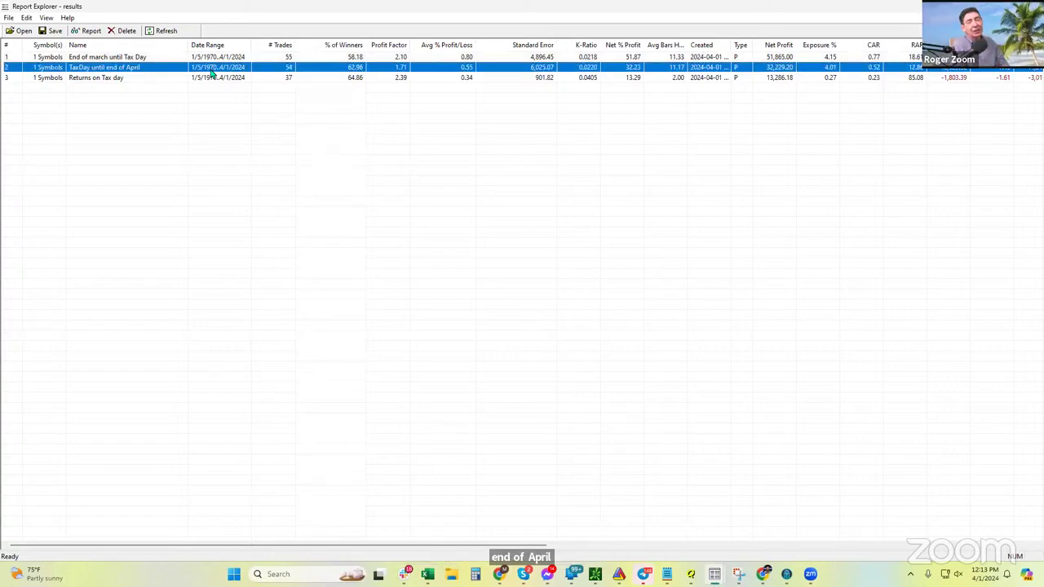
{"action": "double_click", "coordinate": [210, 72]}
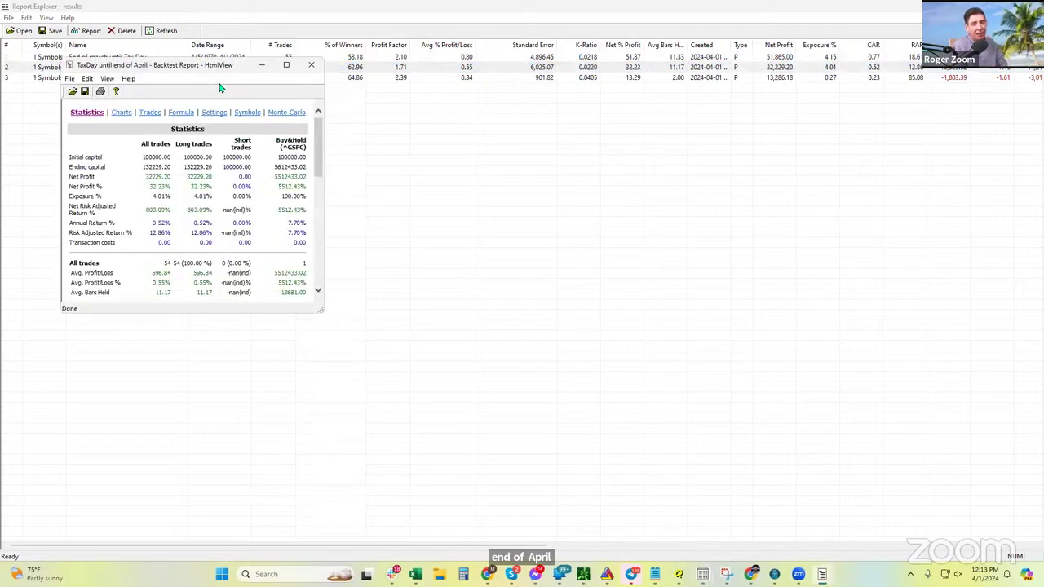
{"action": "left_click", "coordinate": [146, 111]}
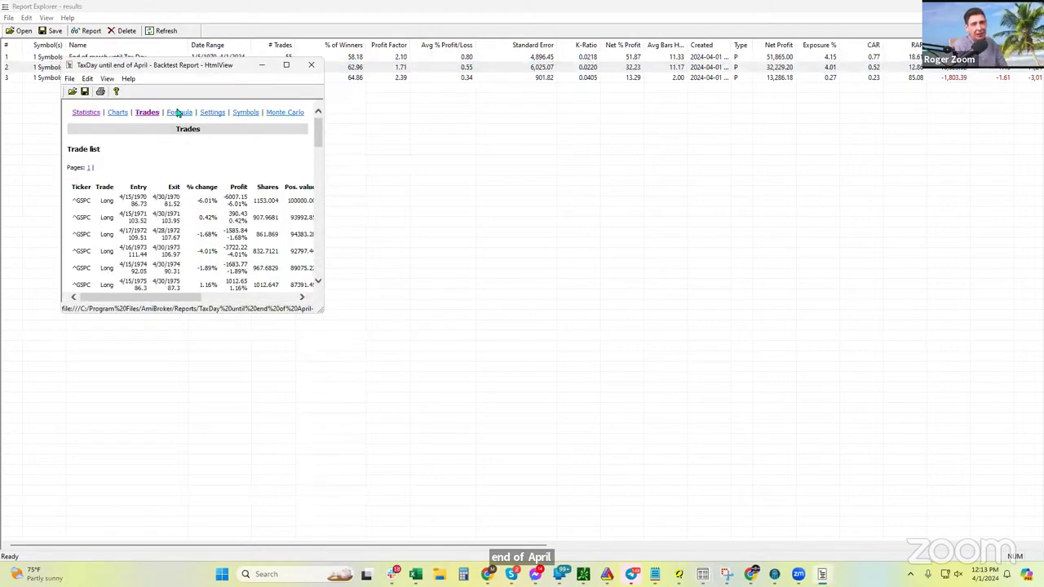
{"action": "left_click", "coordinate": [286, 65]}
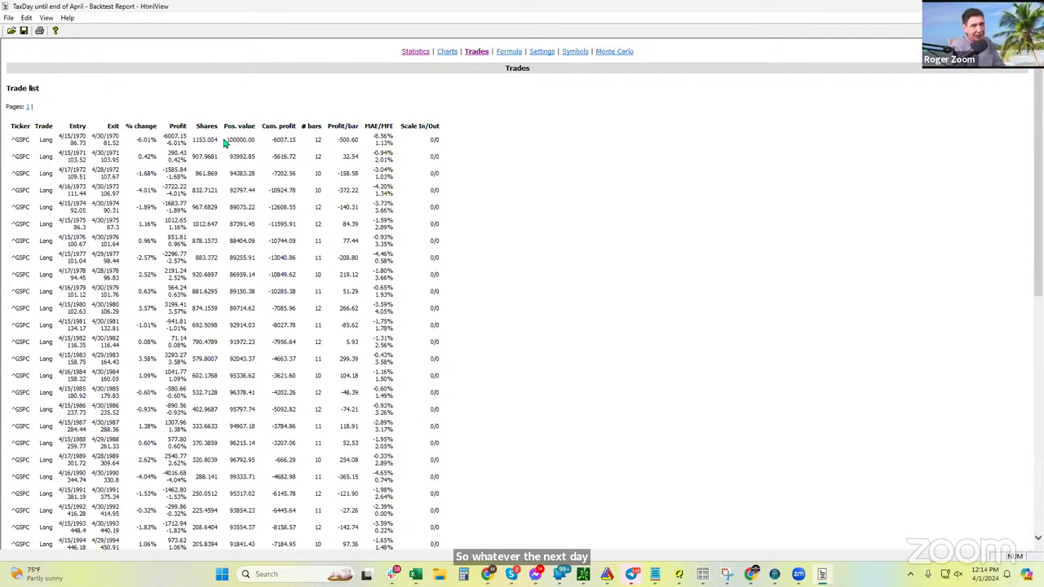
{"action": "scroll", "coordinate": [249, 261], "scroll_direction": "down", "scroll_amount": 6}
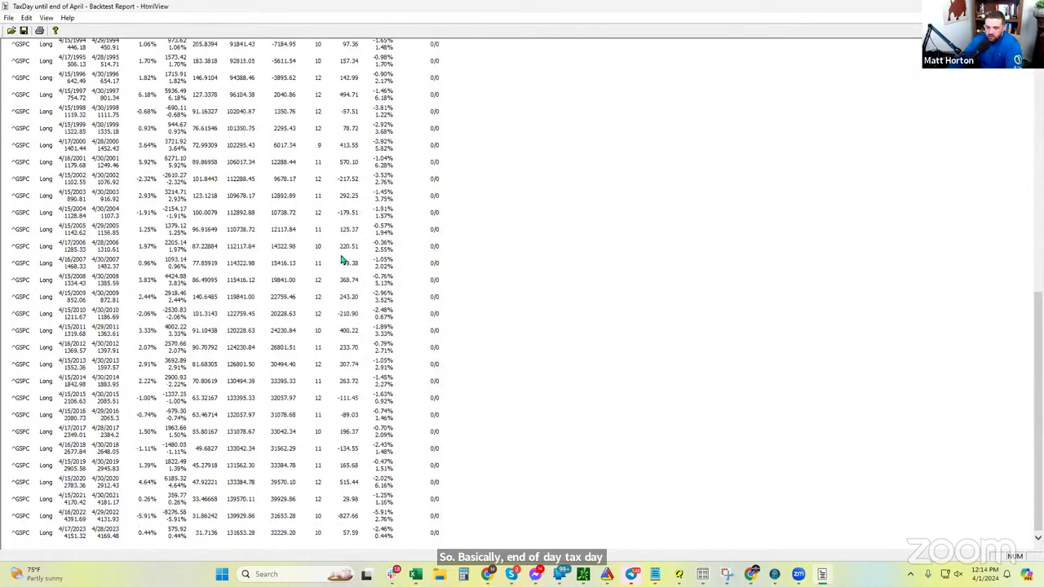
{"action": "scroll", "coordinate": [367, 260], "scroll_direction": "up", "scroll_amount": 10}
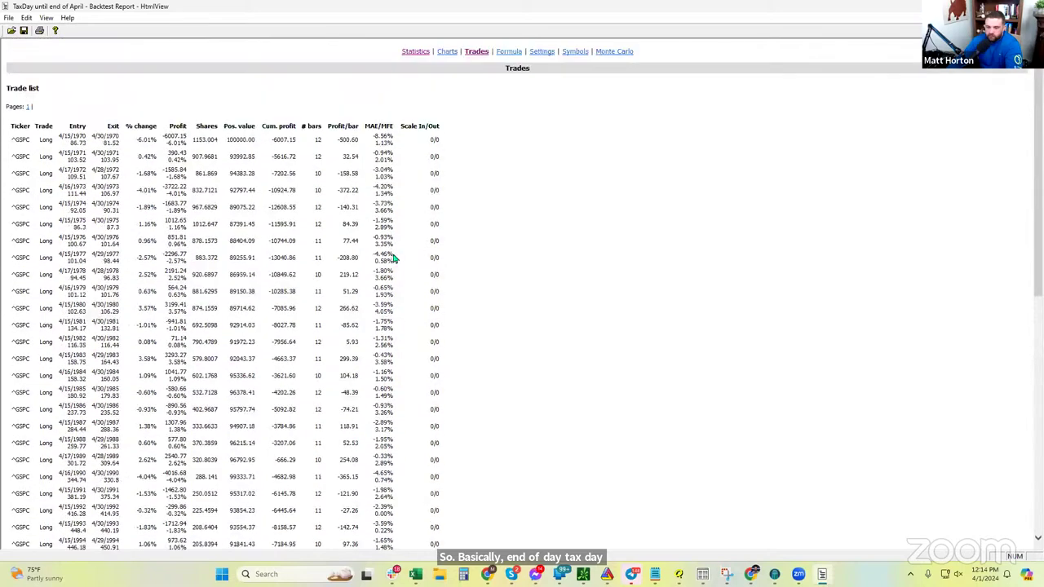
Examine the charts, traded ticker and statistics of the "TaxDay until end of April" report, and close it
{"action": "left_click", "coordinate": [447, 51]}
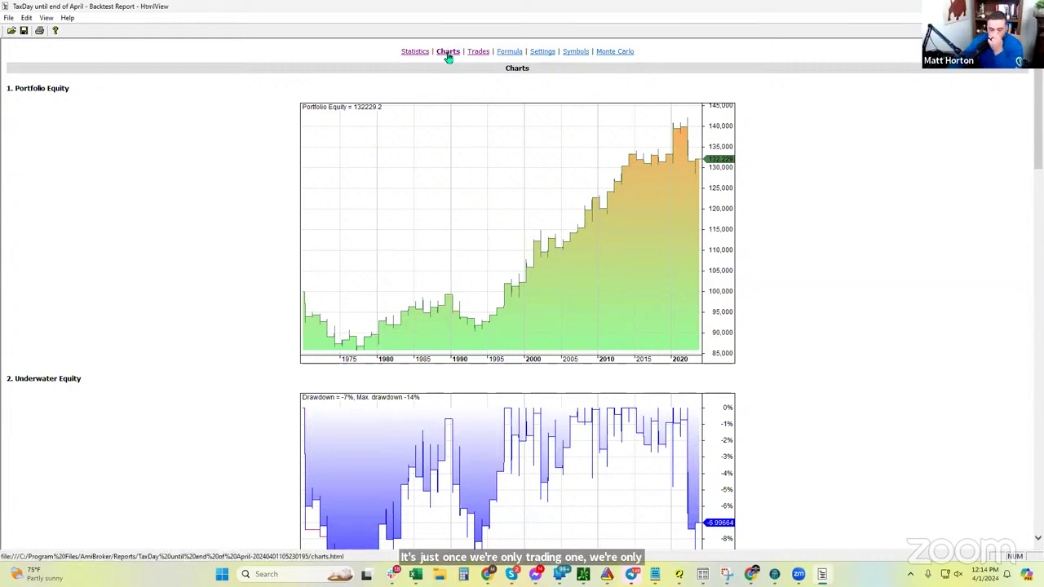
{"action": "left_click", "coordinate": [475, 53]}
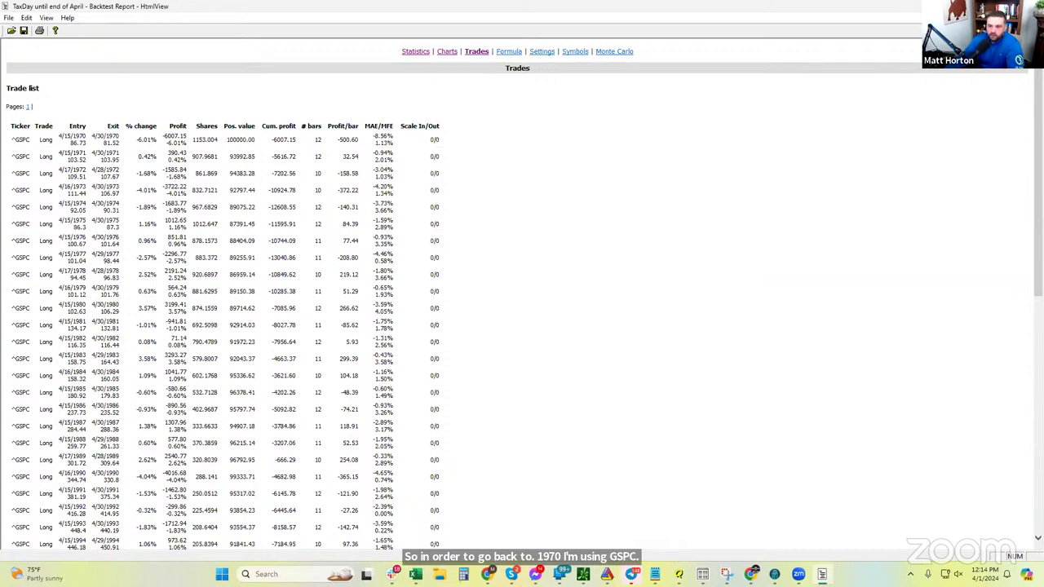
{"action": "left_click", "coordinate": [451, 52]}
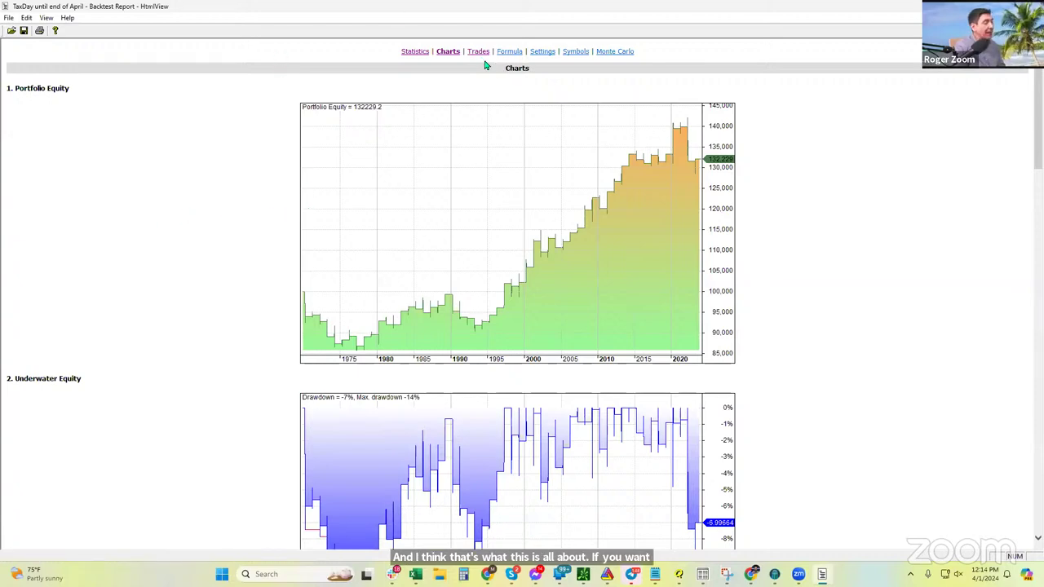
{"action": "left_click", "coordinate": [423, 54]}
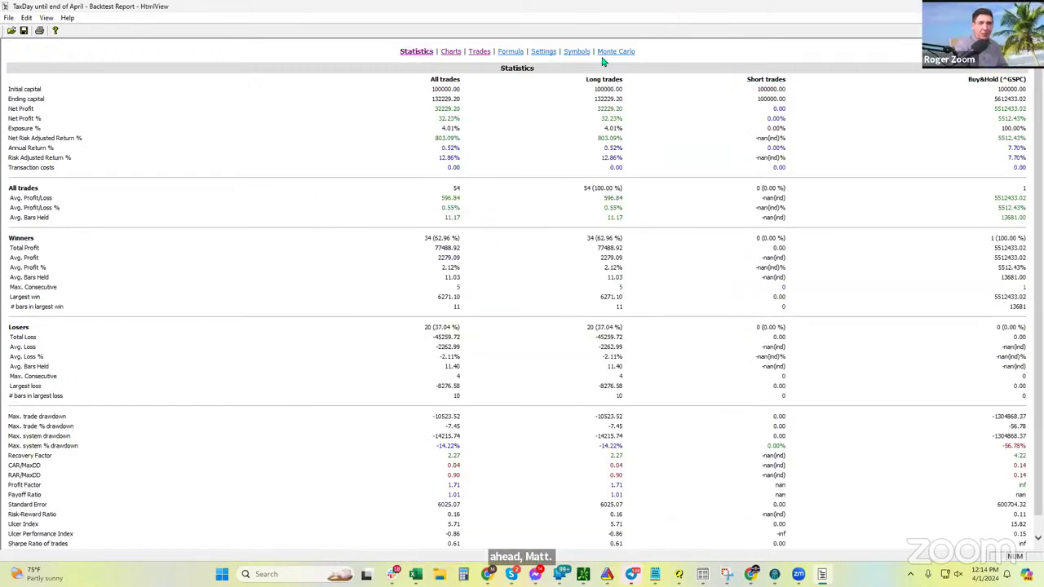
{"action": "double_click", "coordinate": [672, 10]}
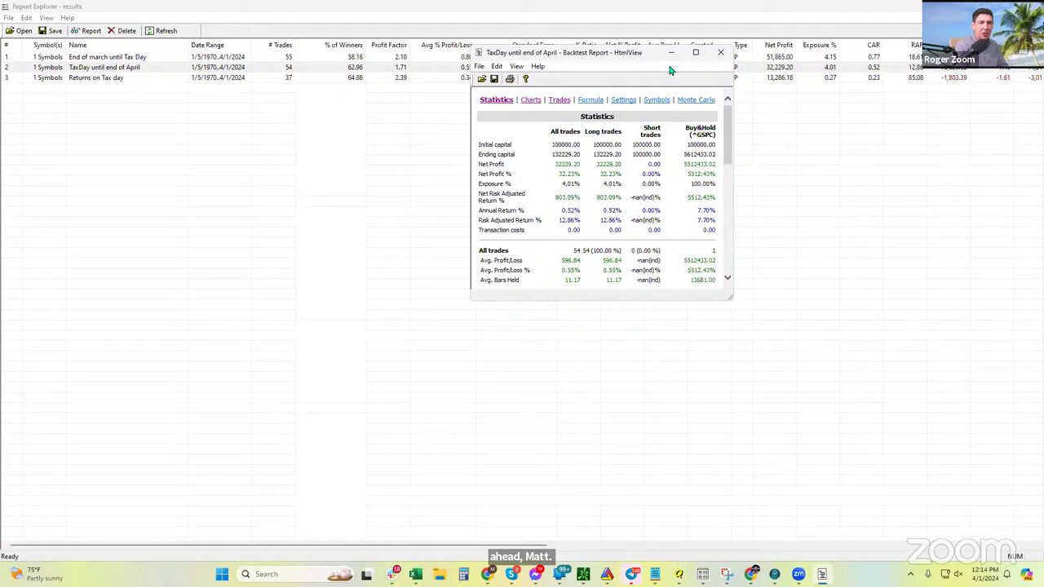
{"action": "left_click", "coordinate": [720, 55]}
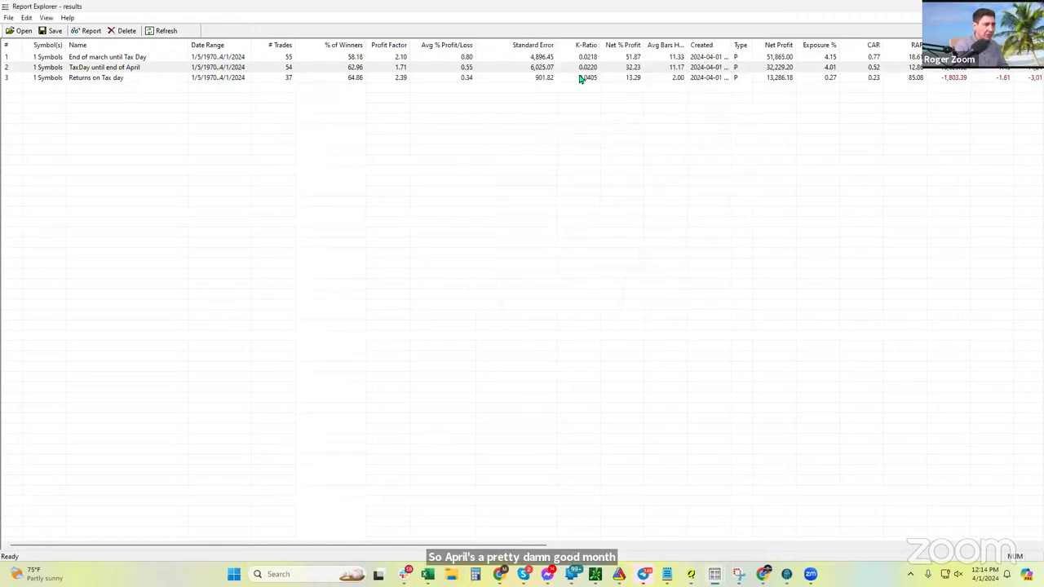
Open the "Returns on Tax day" backtest report at full size and examine its trade list and equity charts
{"action": "double_click", "coordinate": [454, 79]}
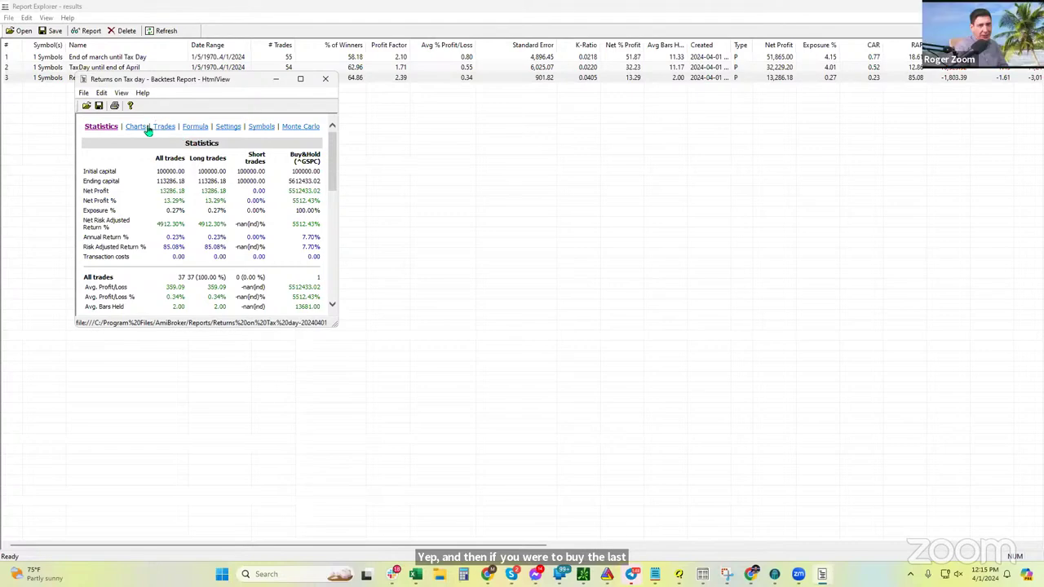
{"action": "left_click", "coordinate": [298, 79]}
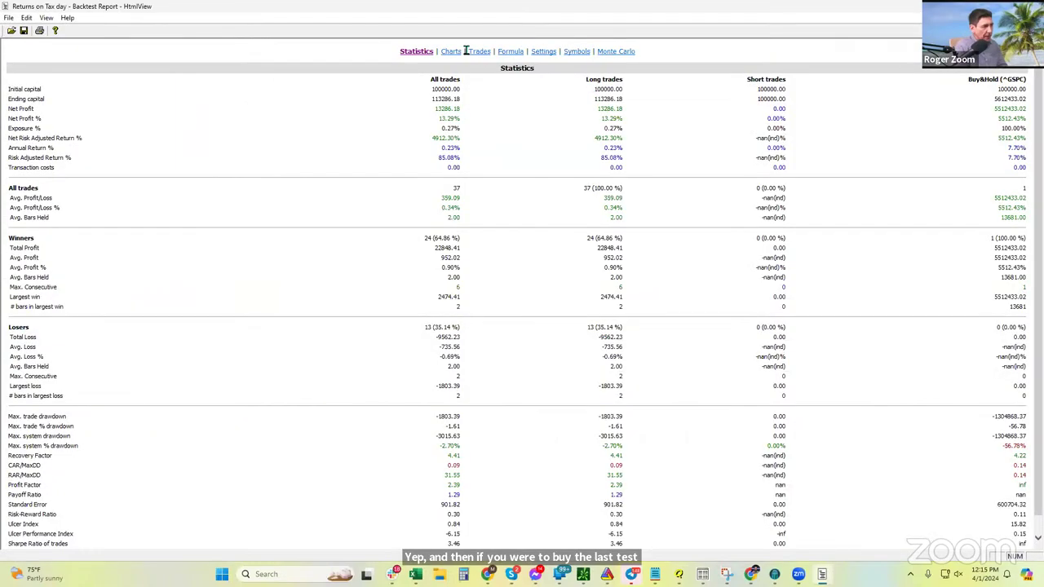
{"action": "left_click", "coordinate": [478, 51]}
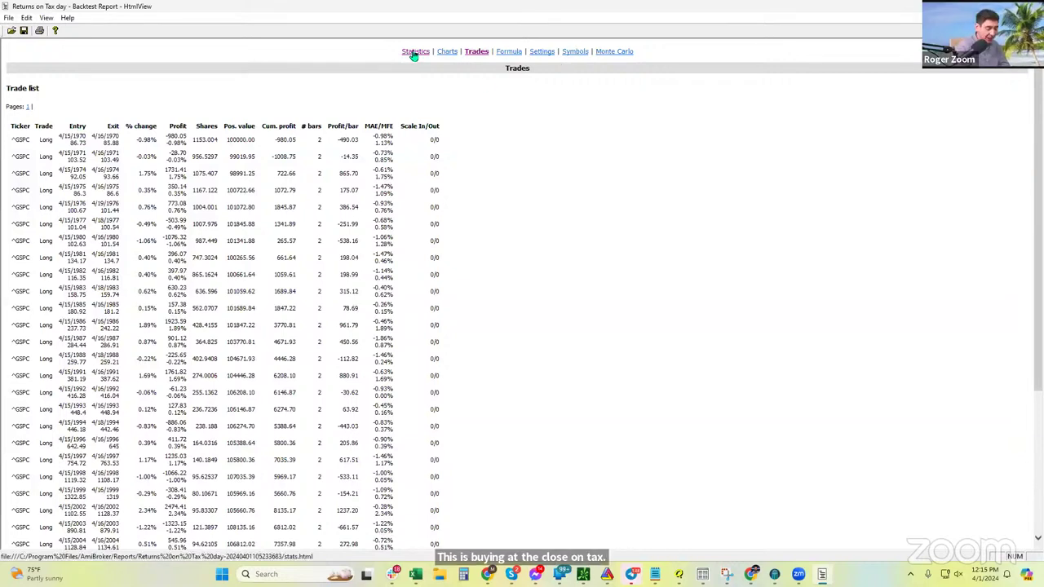
{"action": "left_click", "coordinate": [443, 53]}
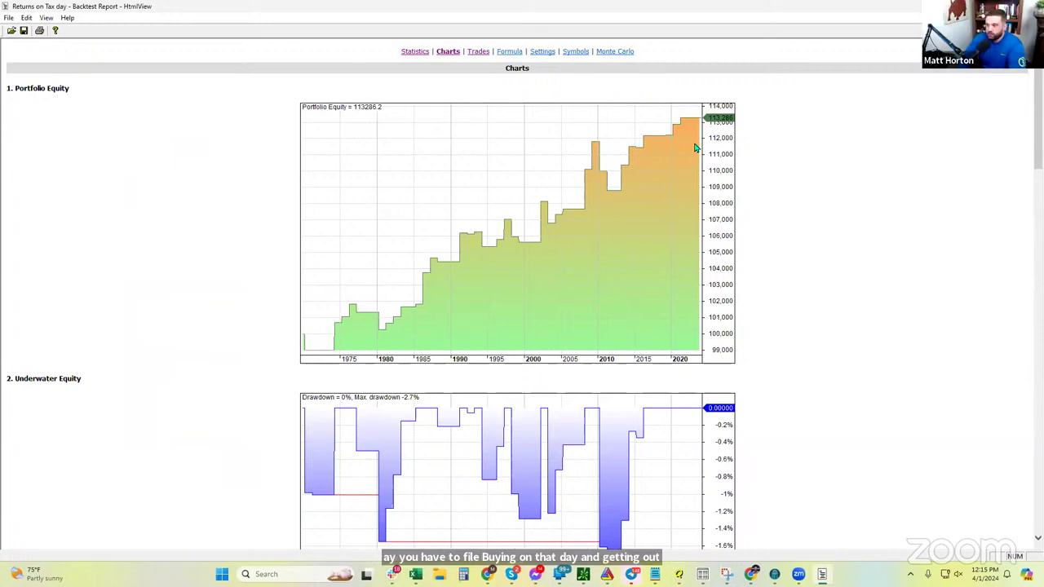
Show the "Returns on Tax day" statistics in larger text and highlight the Profit Factor label and its all-trades value
{"action": "left_click", "coordinate": [414, 53]}
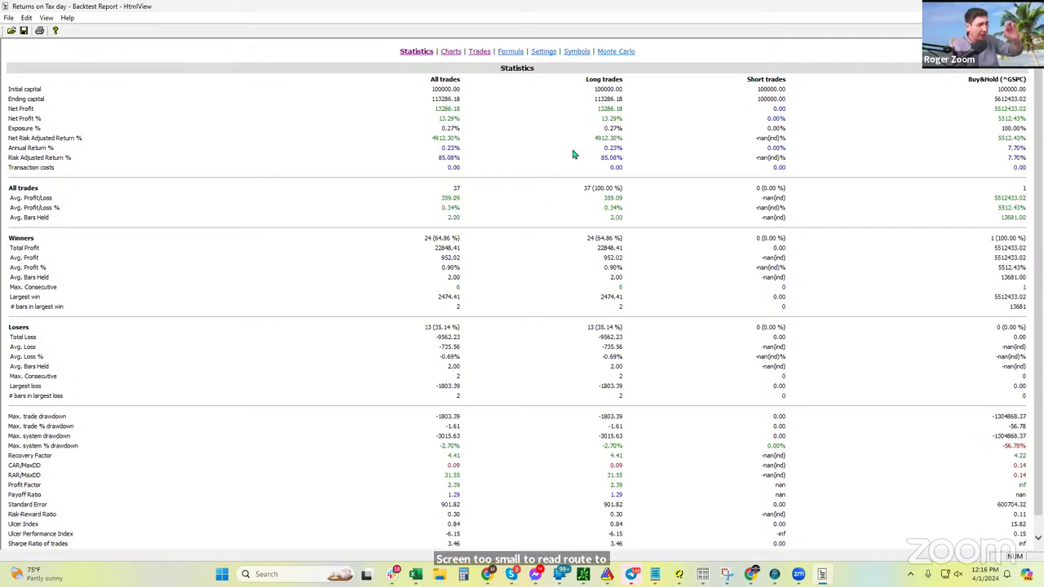
{"action": "scroll", "coordinate": [571, 163], "scroll_direction": "up", "scroll_amount": 5}
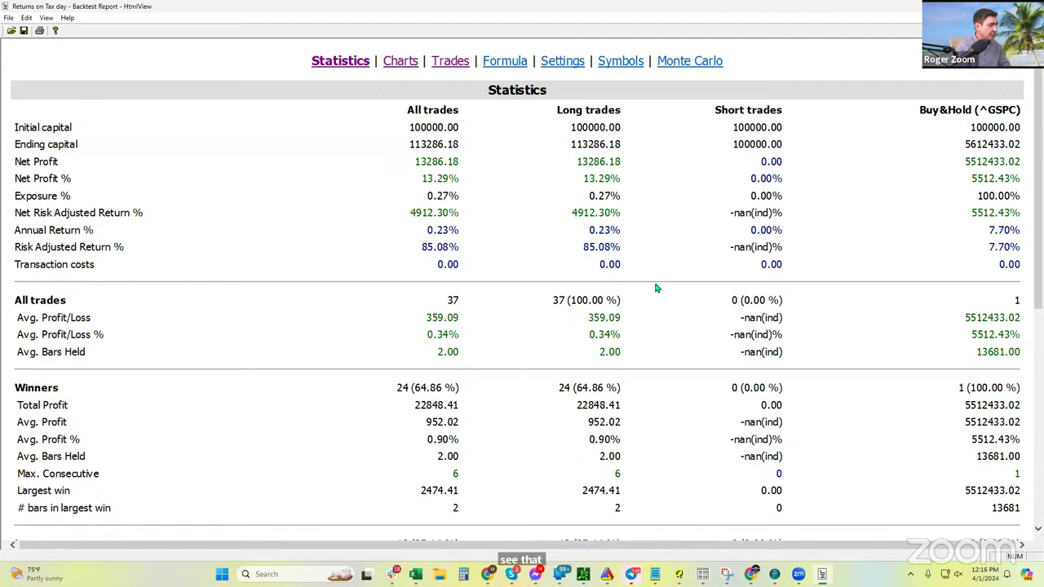
{"action": "scroll", "coordinate": [659, 289], "scroll_direction": "down", "scroll_amount": 5}
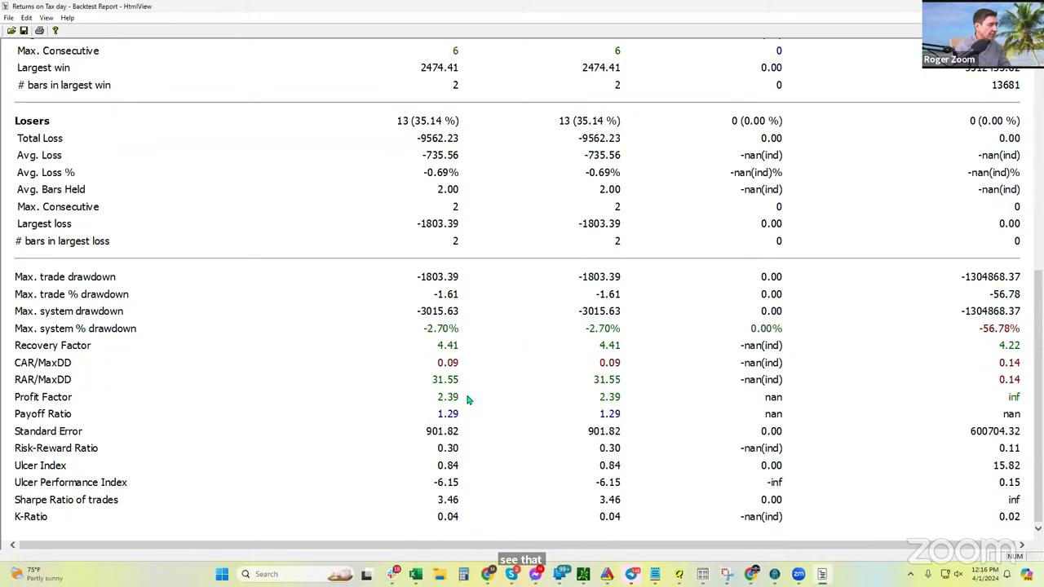
{"action": "left_click_drag", "start_coordinate": [468, 399], "coordinate": [13, 399]}
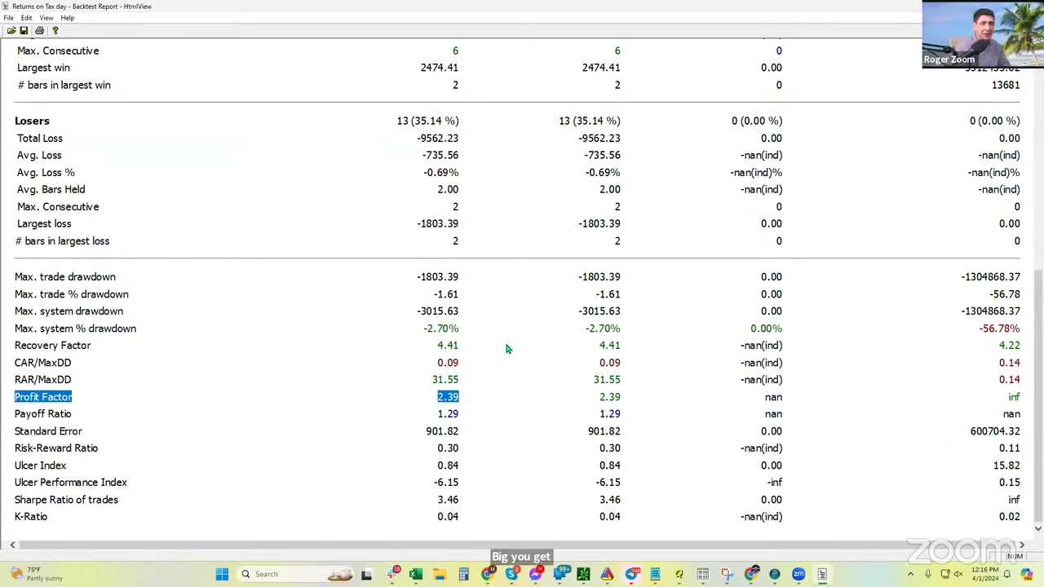
{"action": "scroll", "coordinate": [506, 349], "scroll_direction": "up", "scroll_amount": 10}
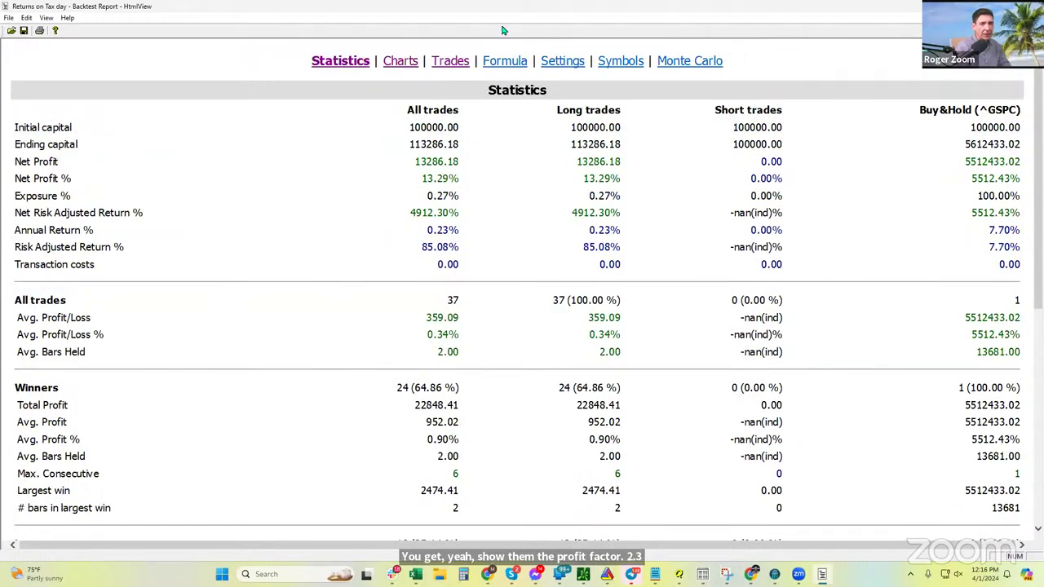
Review the equity and drawdown charts of the "Returns on Tax day" report, restore its window size and close it
{"action": "left_click", "coordinate": [400, 62]}
{"action": "scroll", "coordinate": [660, 273], "scroll_direction": "down", "scroll_amount": 3}
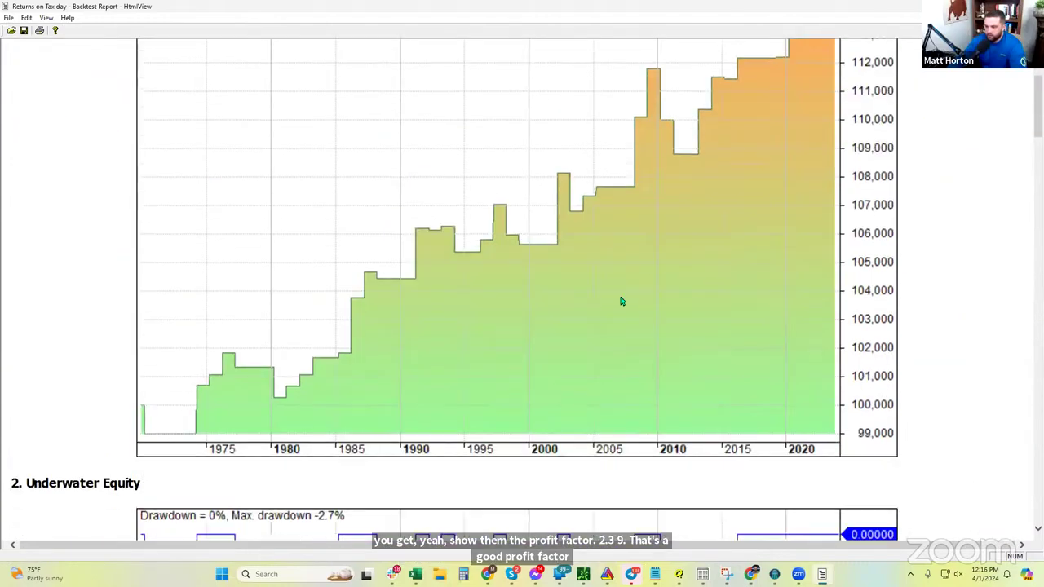
{"action": "scroll", "coordinate": [743, 518], "scroll_direction": "down", "scroll_amount": 2}
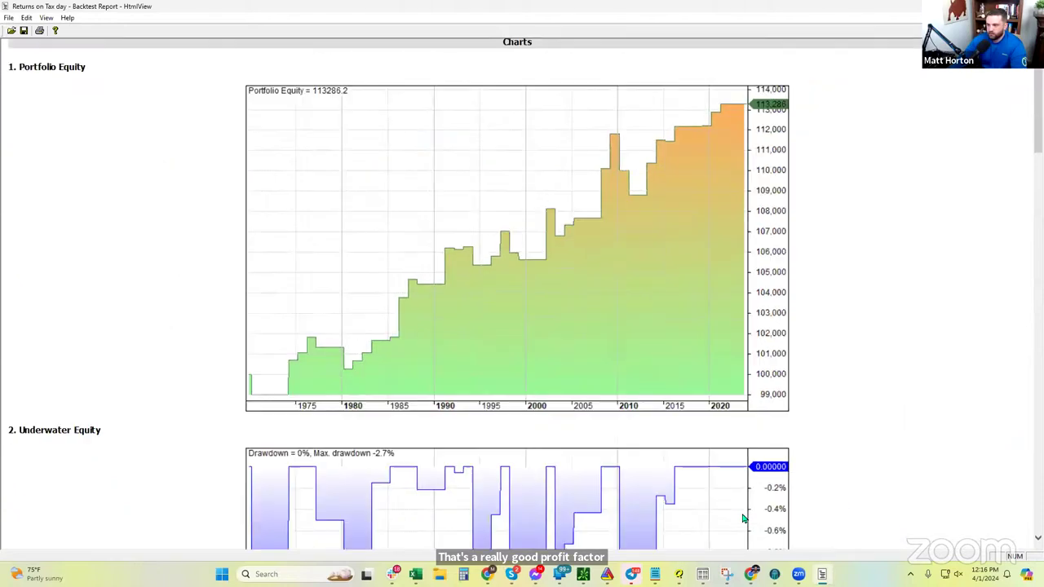
{"action": "scroll", "coordinate": [585, 289], "scroll_direction": "up", "scroll_amount": 1}
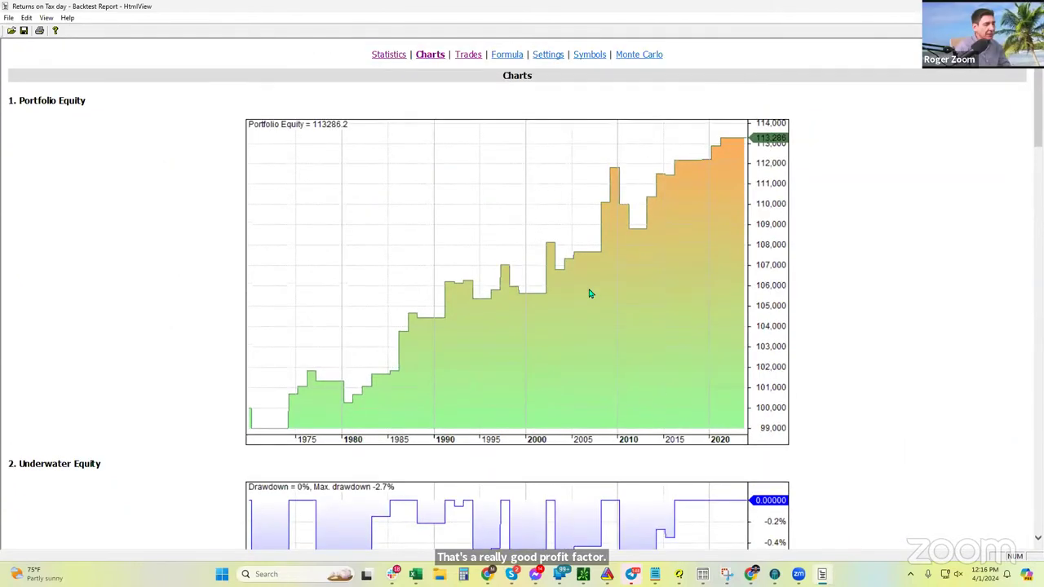
{"action": "double_click", "coordinate": [526, 15]}
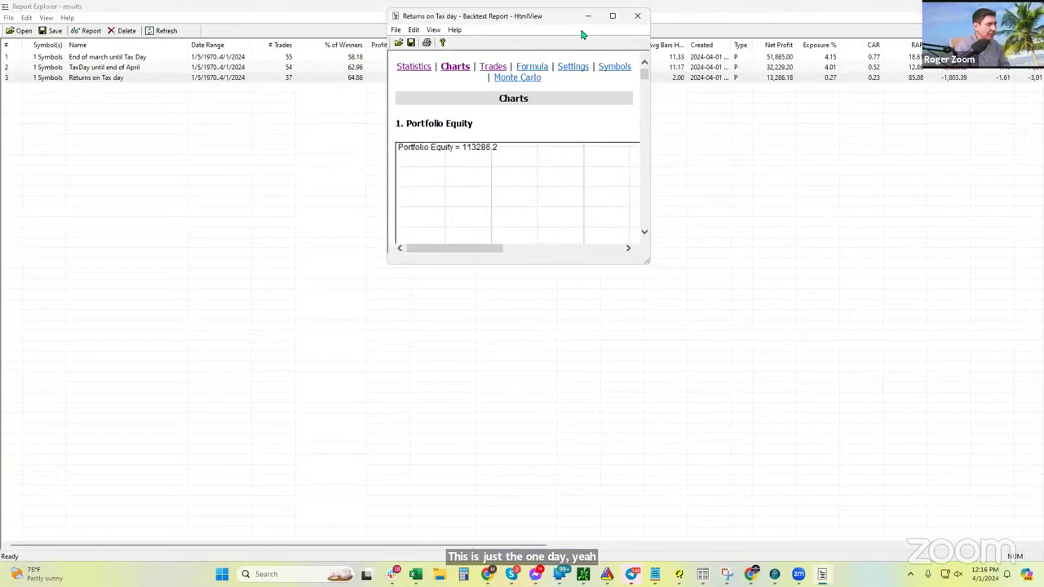
{"action": "left_click", "coordinate": [642, 20]}
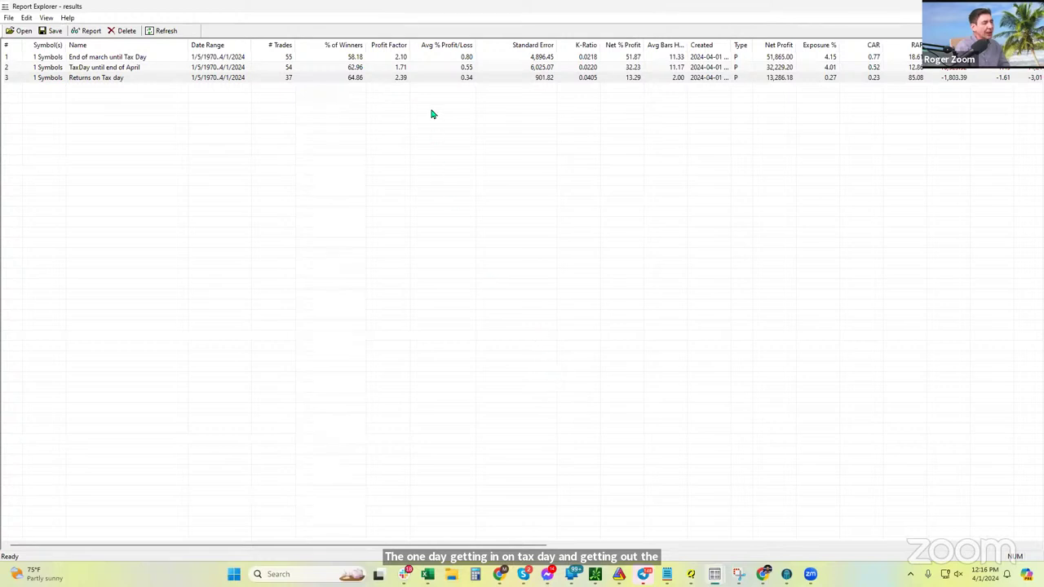
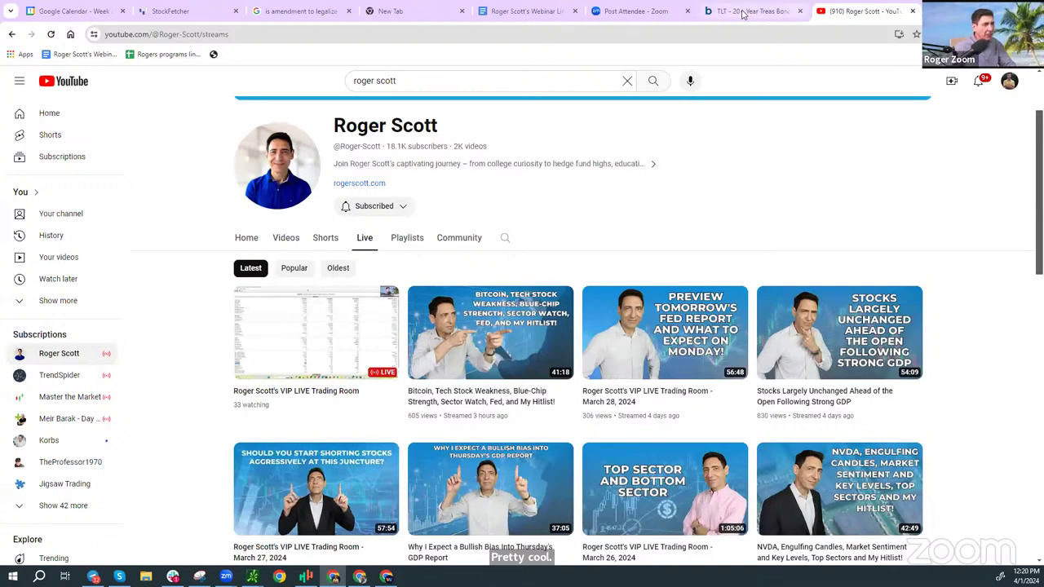
Inspect the six-month TLT chart and its trendlines on Barchart, and bring up the TLT charts in TC2000
{"action": "left_click", "coordinate": [714, 13]}
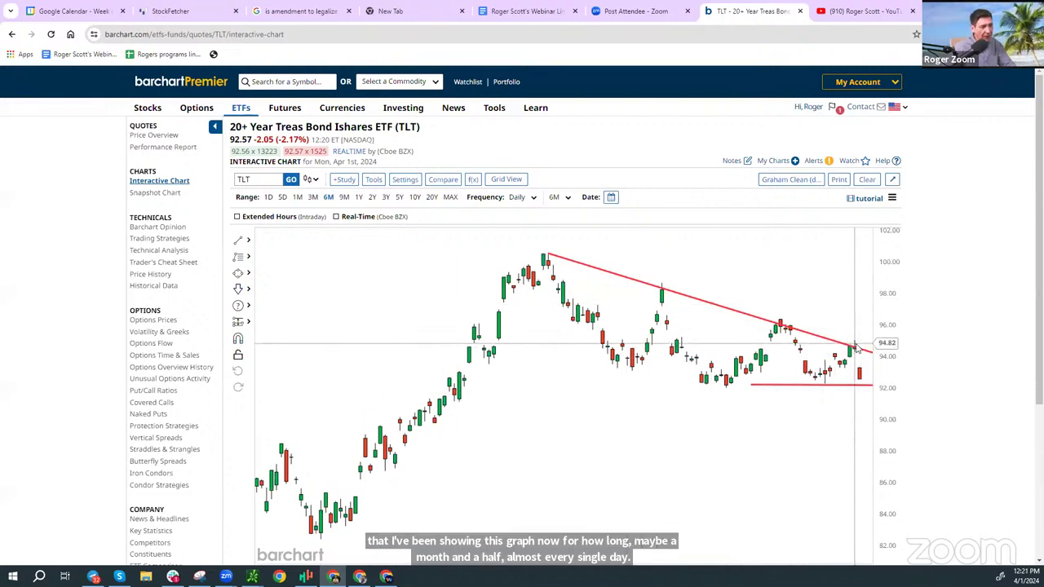
{"action": "left_click_drag", "start_coordinate": [720, 429], "coordinate": [592, 427]}
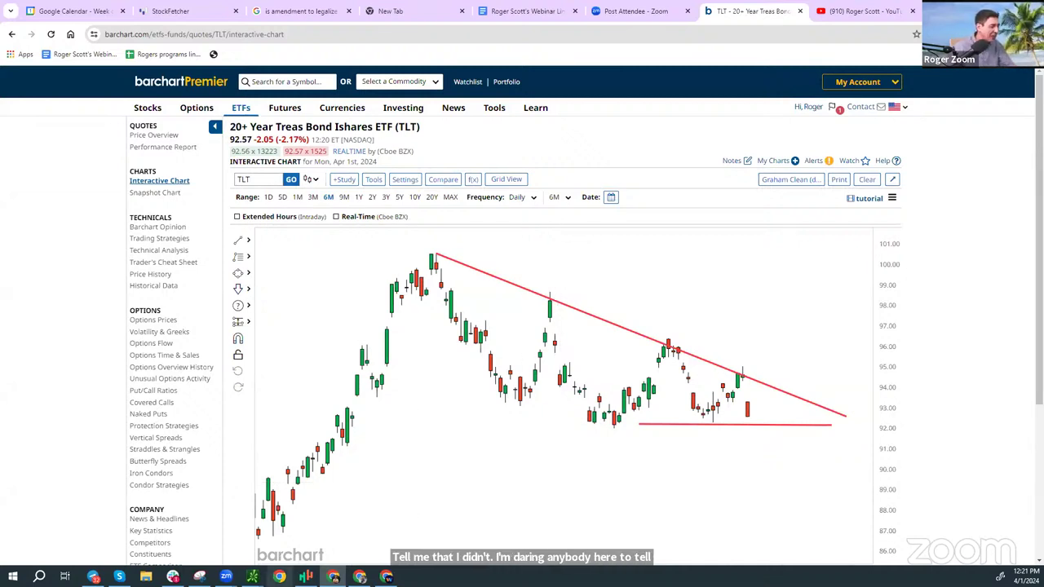
{"action": "key", "text": "alt+Tab"}
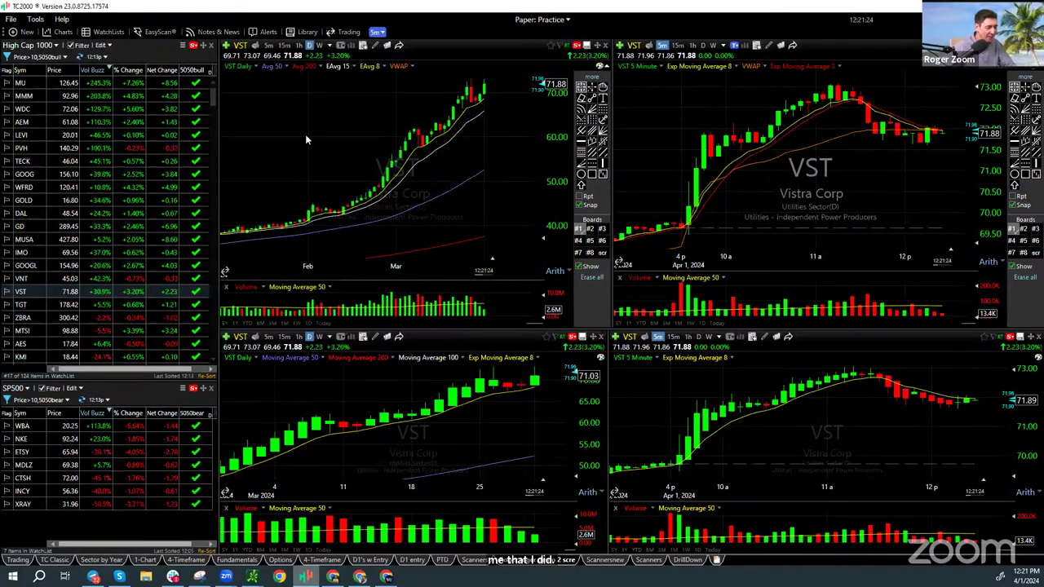
{"action": "type", "text": "tlt"}
{"action": "key", "text": "Return"}
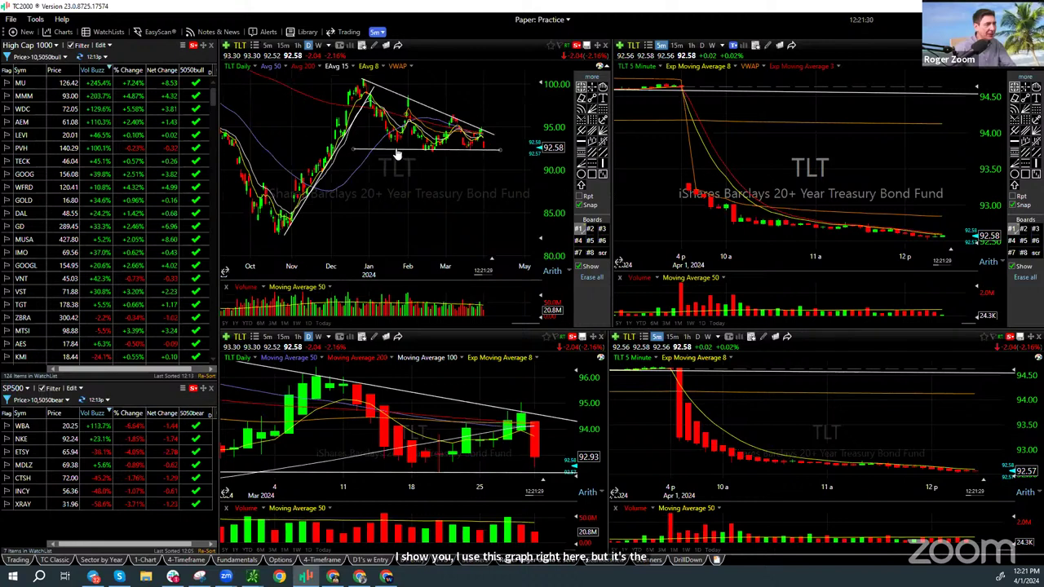
Extend the descending upper trendline on the TLT daily chart farther past the latest candles
{"action": "mouse_move", "coordinate": [484, 152]}
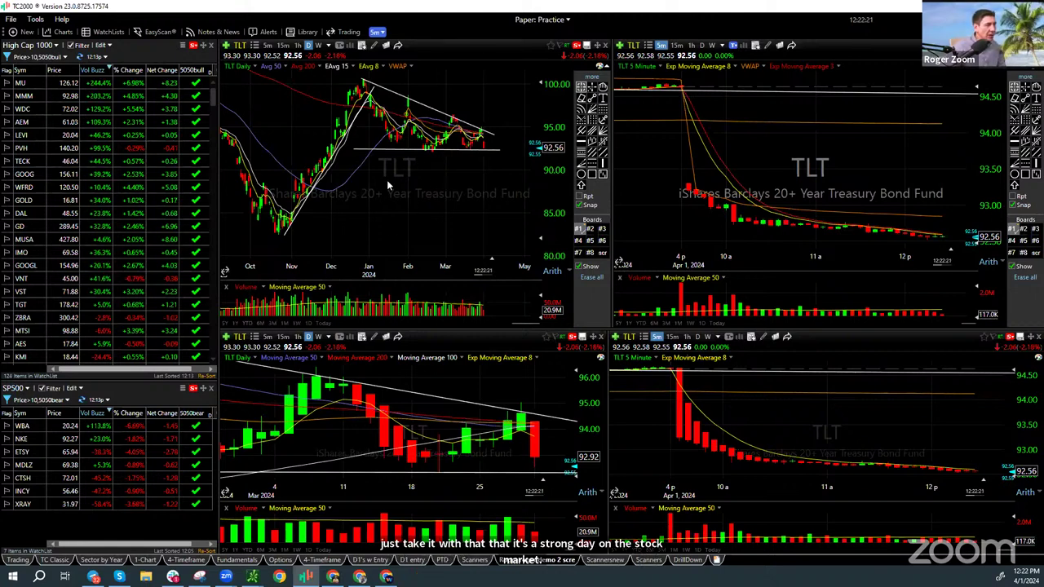
{"action": "scroll", "coordinate": [407, 181], "scroll_direction": "up", "scroll_amount": 2}
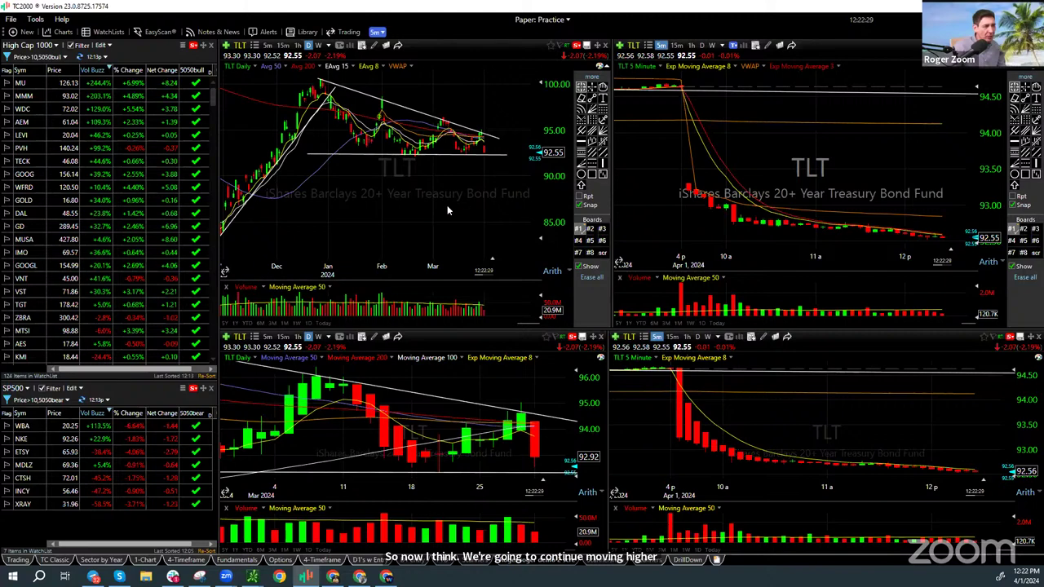
{"action": "scroll", "coordinate": [447, 205], "scroll_direction": "up", "scroll_amount": 2}
{"action": "scroll", "coordinate": [481, 228], "scroll_direction": "down", "scroll_amount": 2}
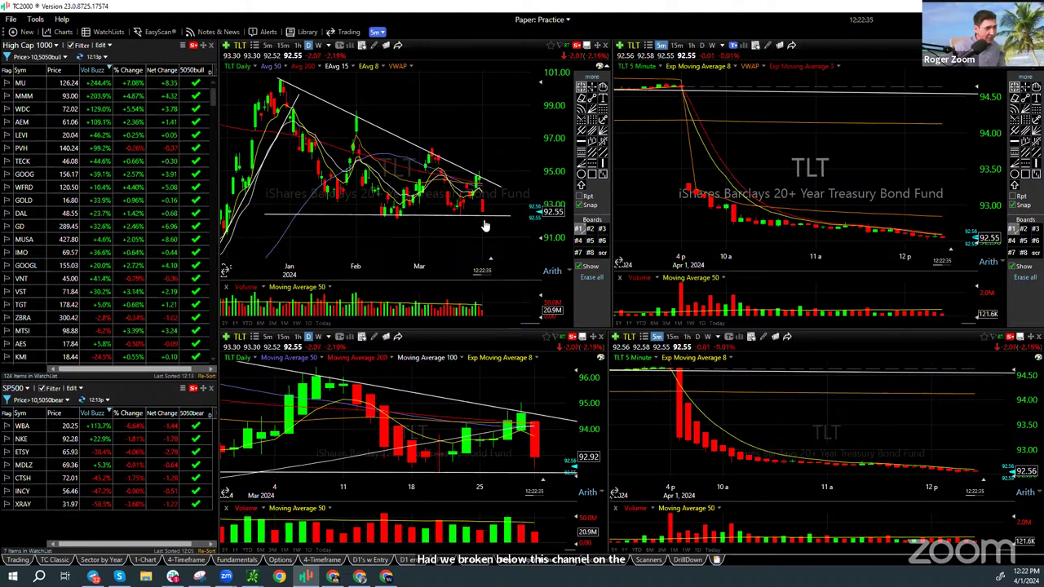
{"action": "left_click", "coordinate": [501, 192]}
{"action": "left_click_drag", "start_coordinate": [501, 193], "coordinate": [526, 197]}
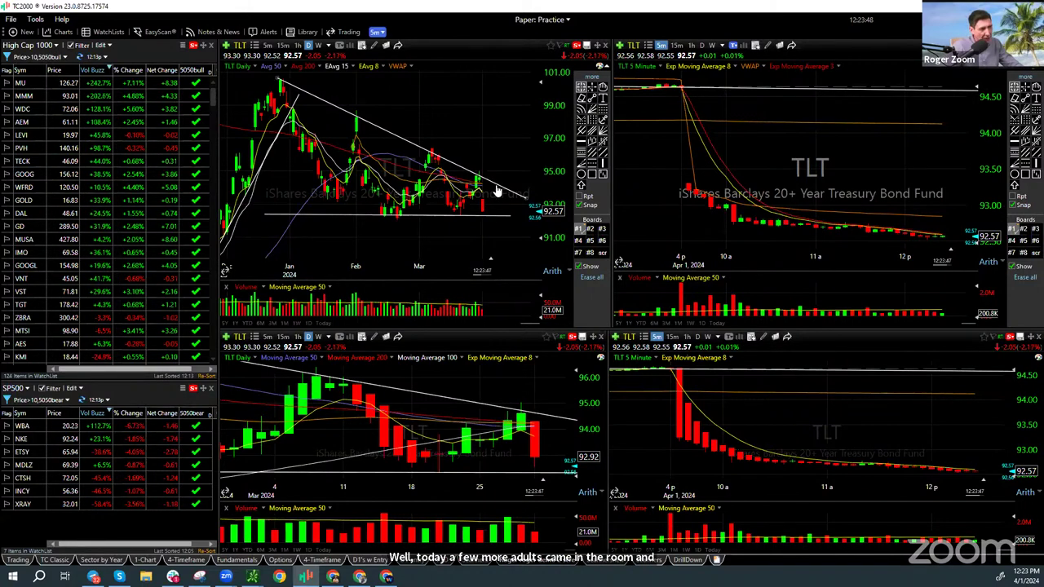
Check the SPY five-minute and daily charts in thinkorswim and return to TC2000
{"action": "mouse_move", "coordinate": [496, 189]}
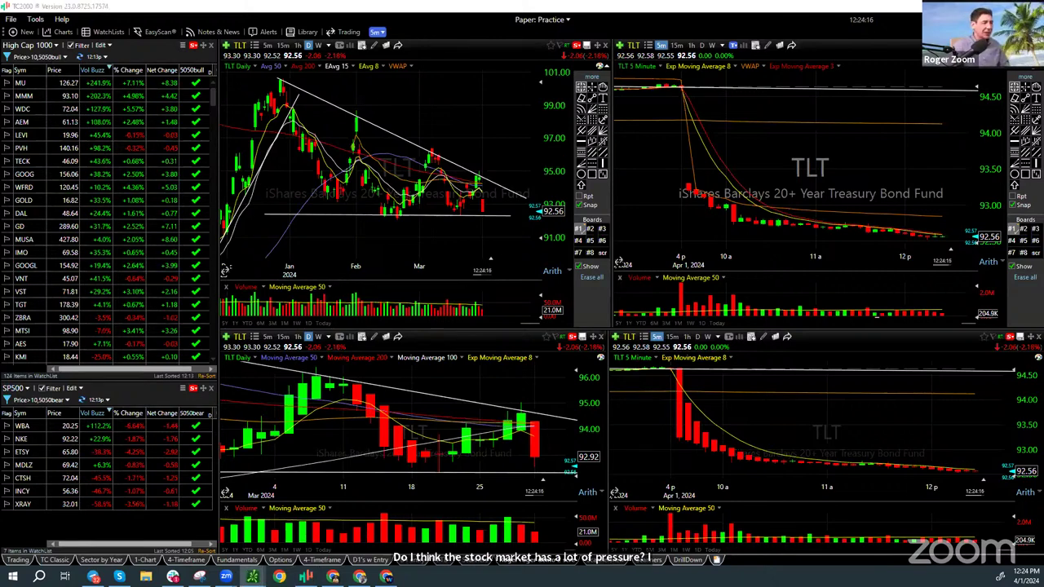
{"action": "key", "text": "alt+Tab"}
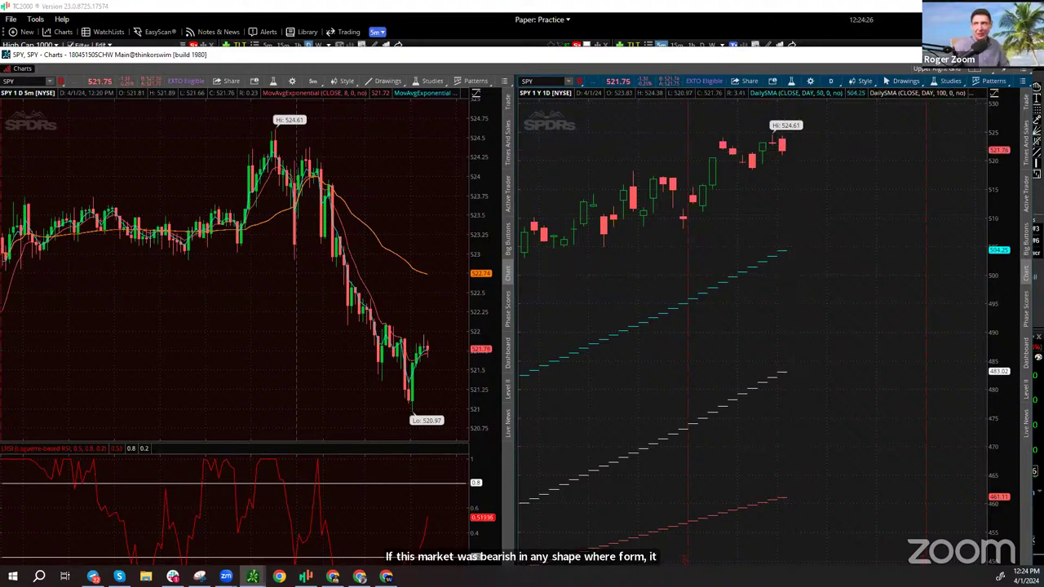
{"action": "key", "text": "alt+Tab"}
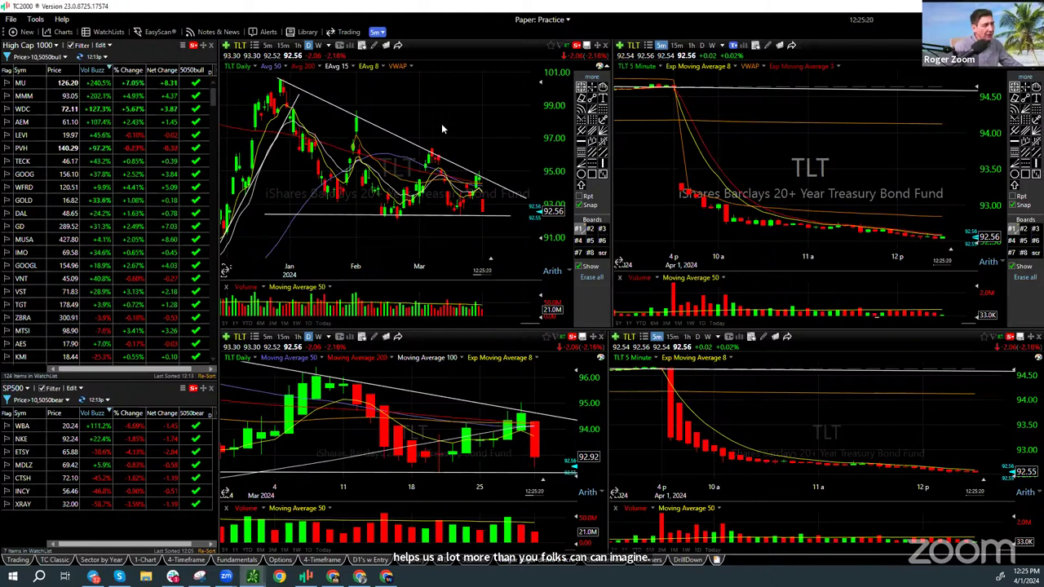
Bring up the VXX charts and examine the daily volatility trend over longer and shorter periods
{"action": "type", "text": "VXX"}
{"action": "key", "text": "Return"}
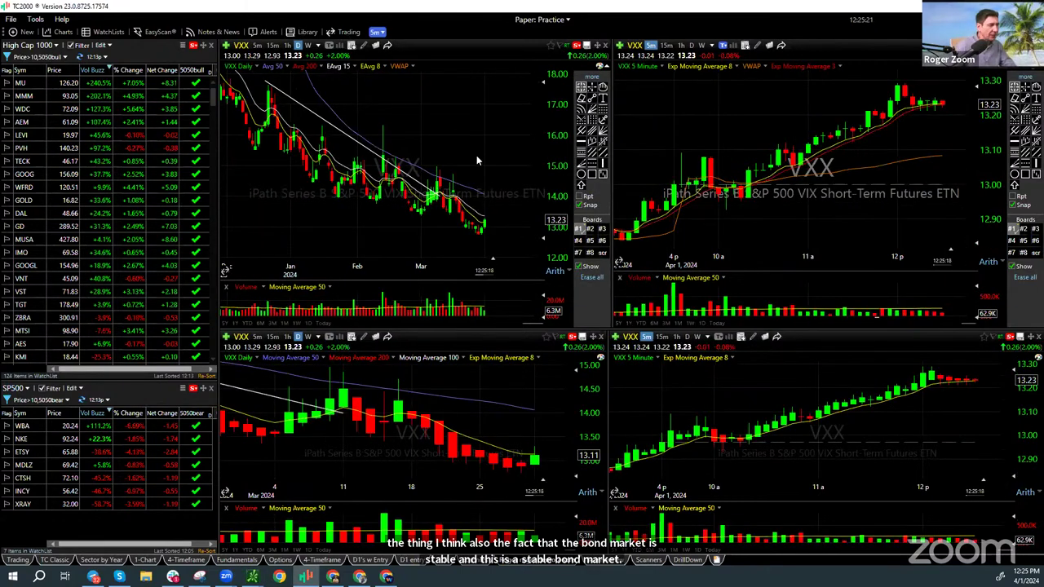
{"action": "scroll", "coordinate": [318, 157], "scroll_direction": "down", "scroll_amount": 2}
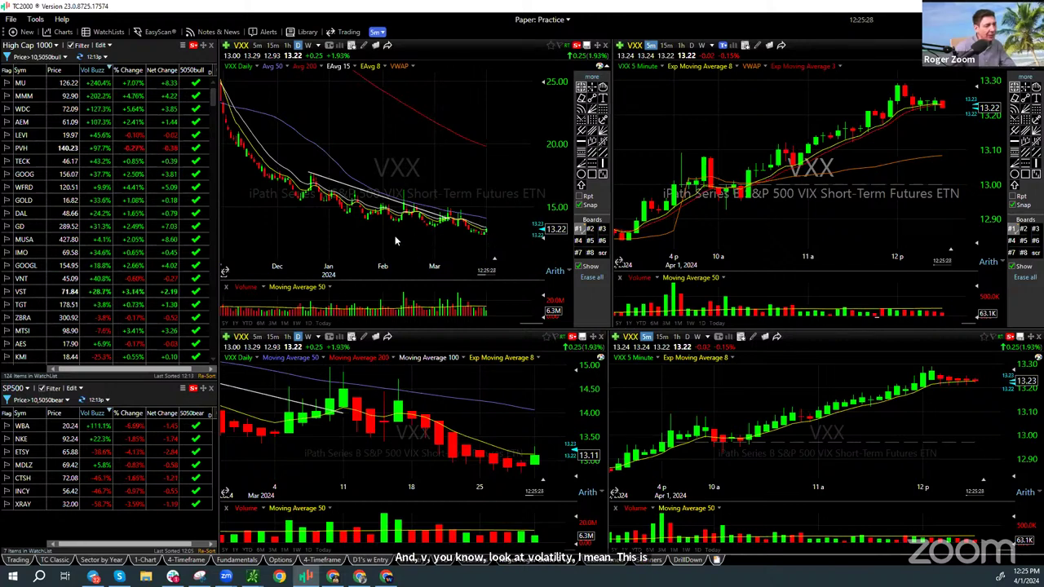
{"action": "scroll", "coordinate": [389, 228], "scroll_direction": "up", "scroll_amount": 3}
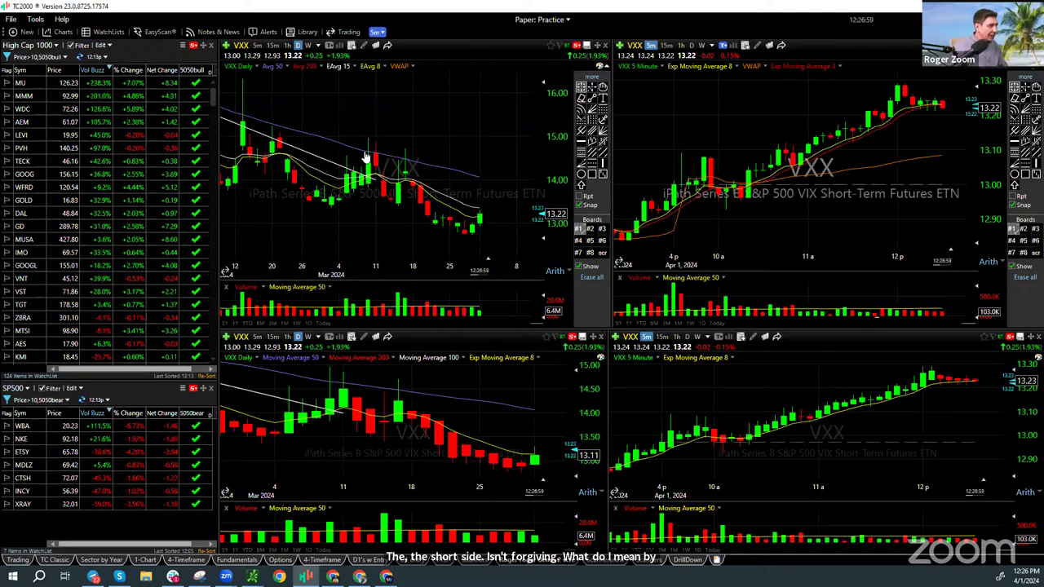
{"action": "scroll", "coordinate": [304, 196], "scroll_direction": "down", "scroll_amount": 1}
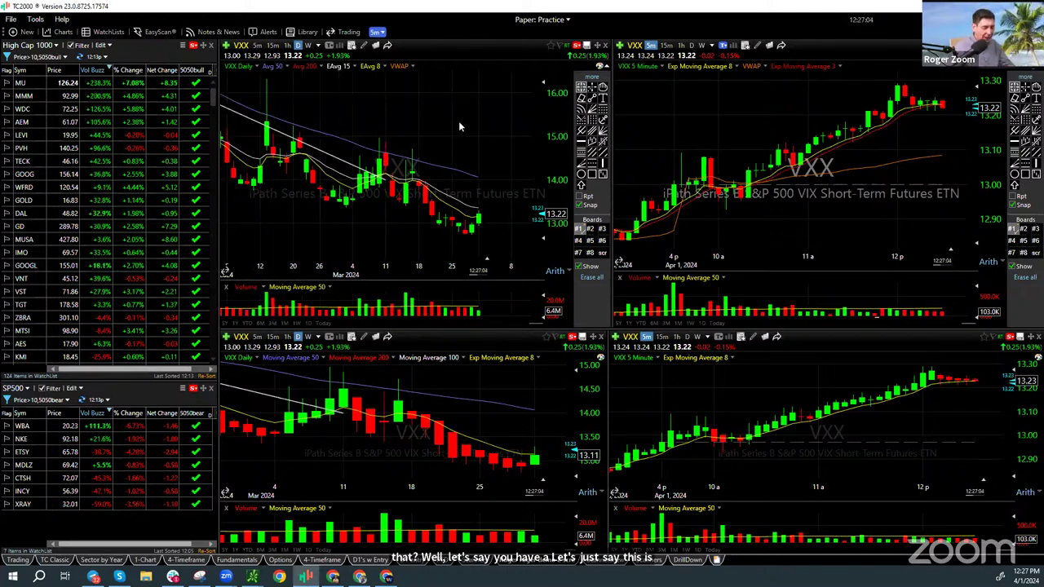
Bring up the NKE, PEN and SNN charts in turn to look for an example of a short trade
{"action": "type", "text": "NKE"}
{"action": "key", "text": "Return"}
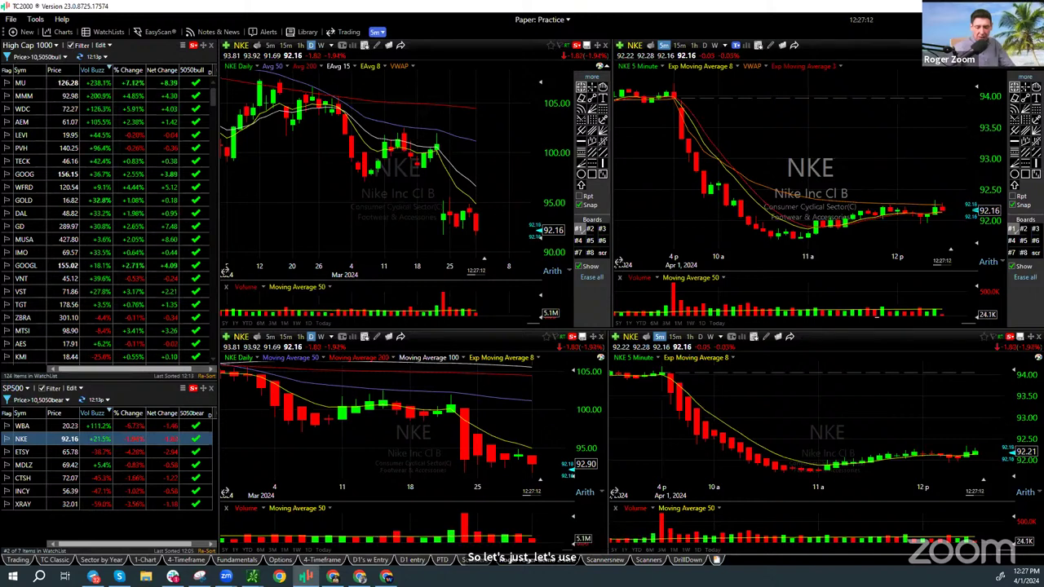
{"action": "type", "text": "PEN"}
{"action": "key", "text": "Return"}
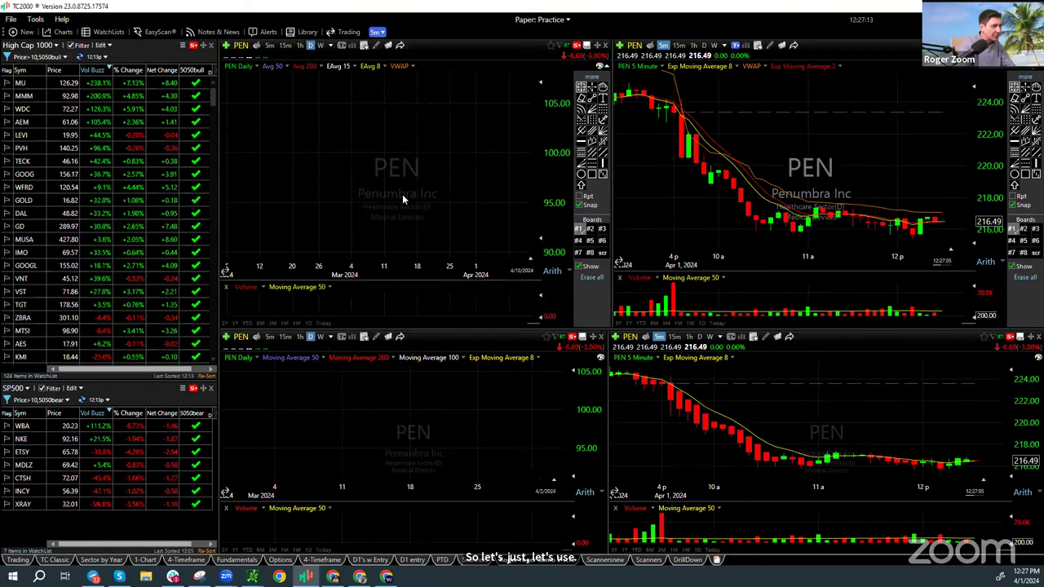
{"action": "scroll", "coordinate": [402, 198], "scroll_direction": "down", "scroll_amount": 5}
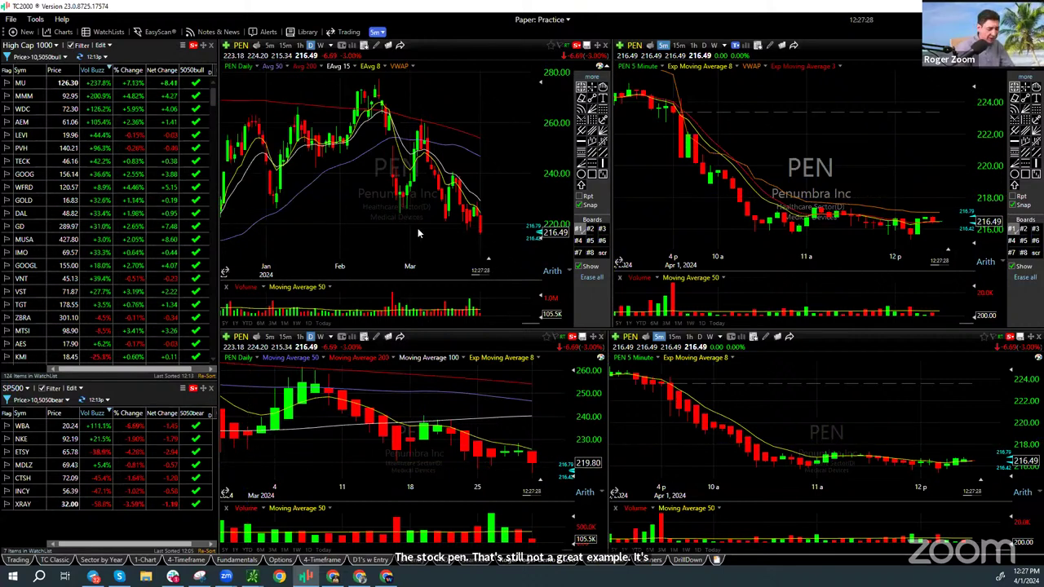
{"action": "type", "text": "snn"}
{"action": "key", "text": "Return"}
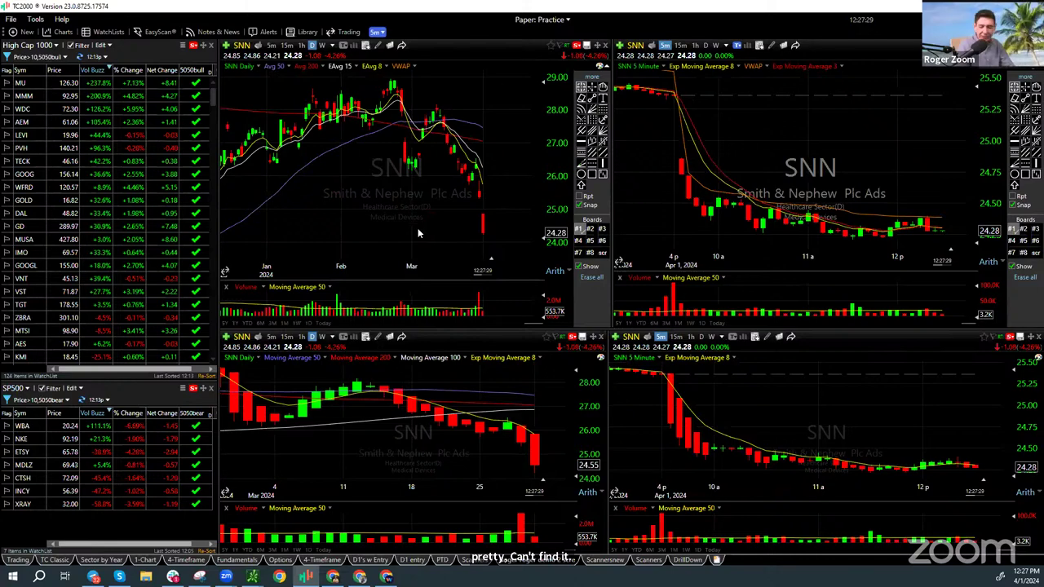
Bring up the EWX charts and those of EWZ, and examine EWZ's daily price action over different periods
{"action": "type", "text": "ewx"}
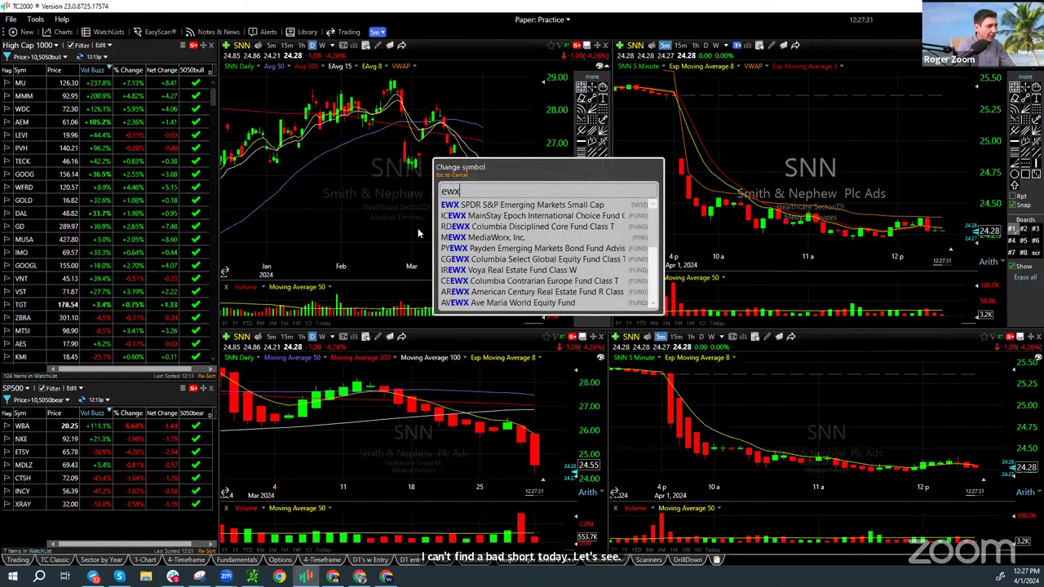
{"action": "key", "text": "Return"}
{"action": "type", "text": "ewx"}
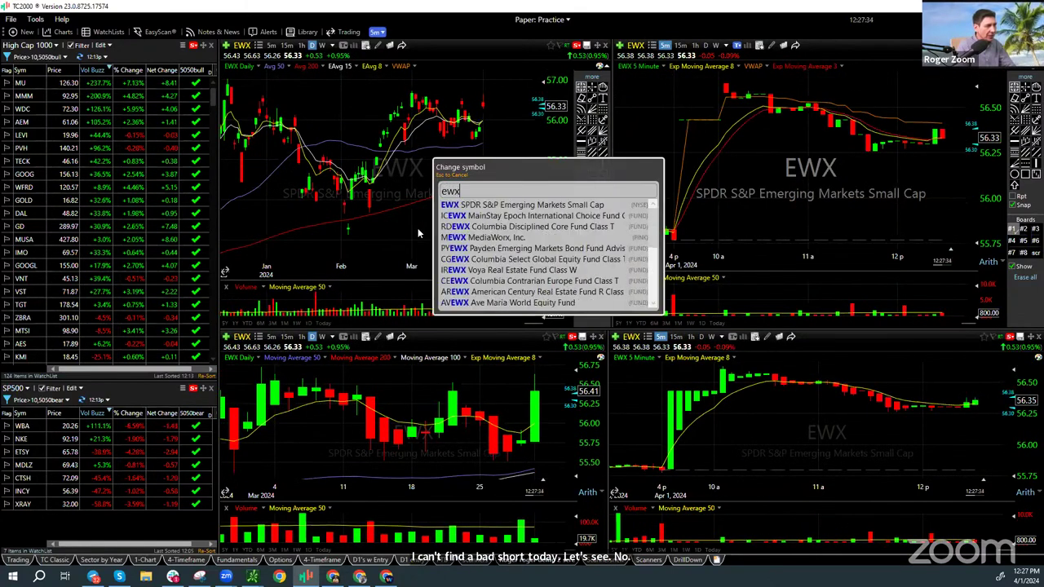
{"action": "key", "text": "Return"}
{"action": "type", "text": "ewz"}
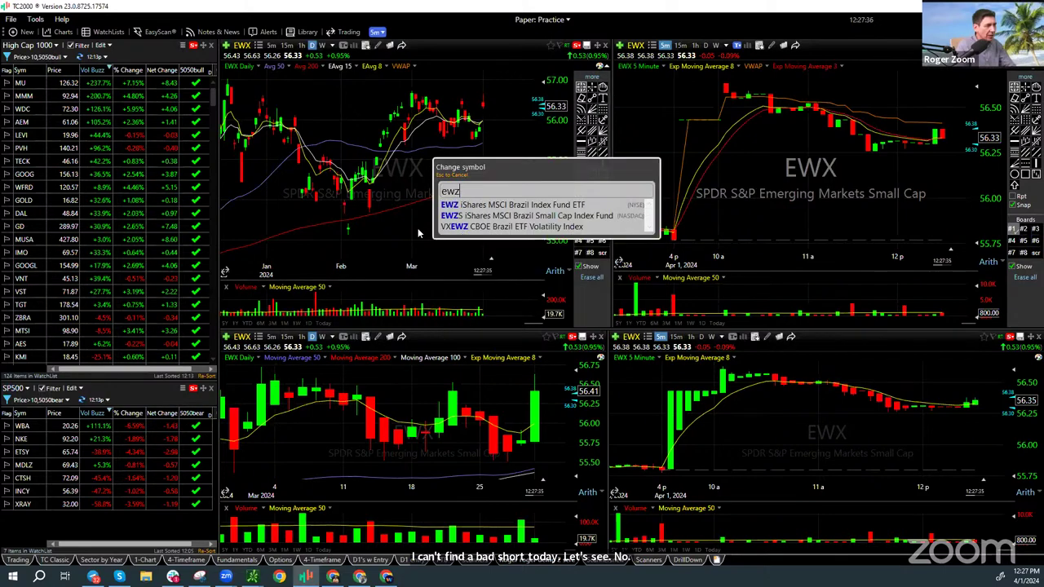
{"action": "key", "text": "Return"}
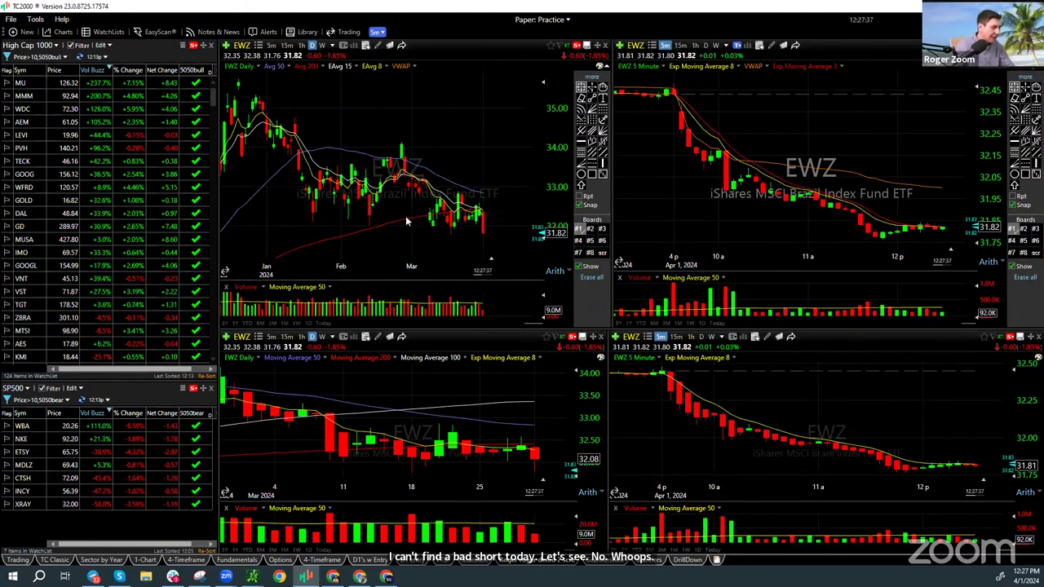
{"action": "scroll", "coordinate": [347, 149], "scroll_direction": "down", "scroll_amount": 3}
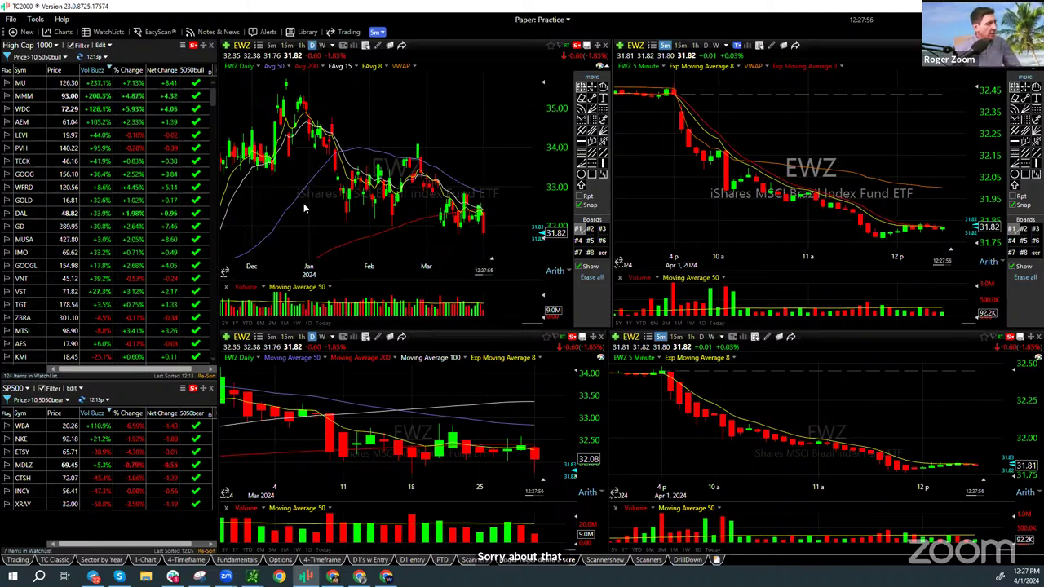
{"action": "scroll", "coordinate": [279, 209], "scroll_direction": "up", "scroll_amount": 2}
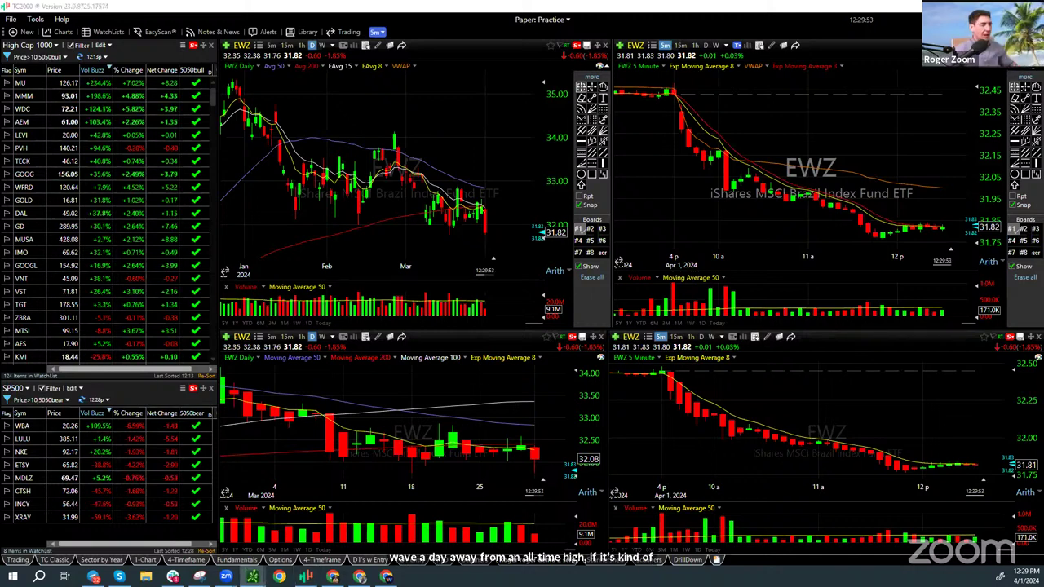
Check the SPY charts in thinkorswim, and bring up the LULU charts in TC2000
{"action": "key", "text": "alt+Tab"}
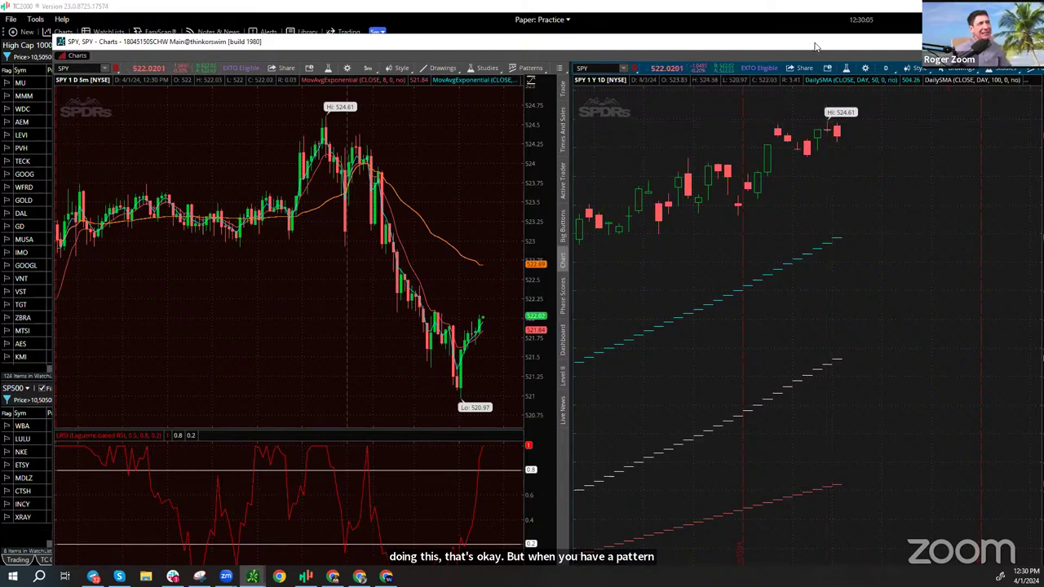
{"action": "key", "text": "alt+Tab"}
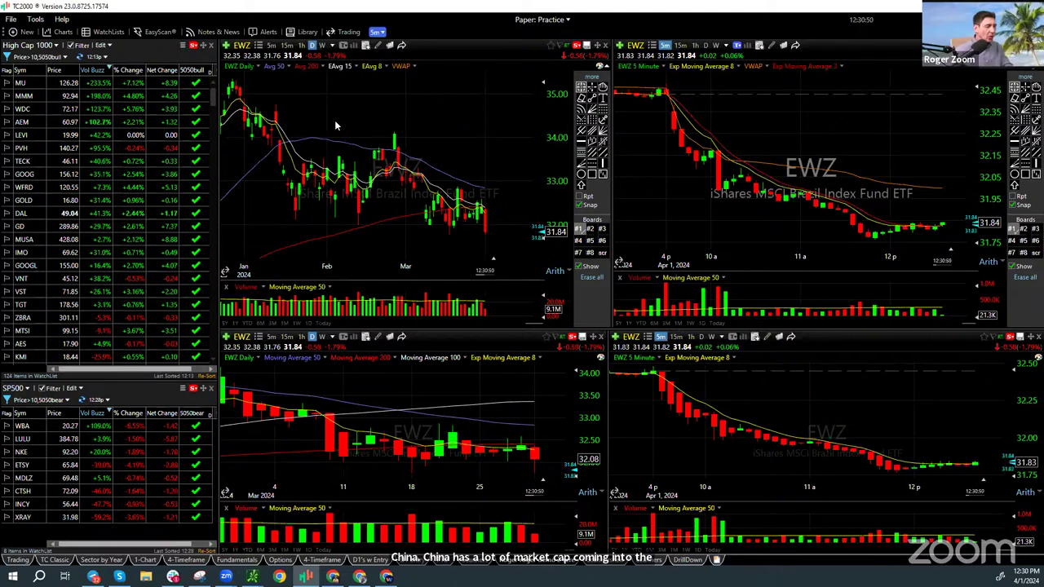
{"action": "type", "text": "lu"}
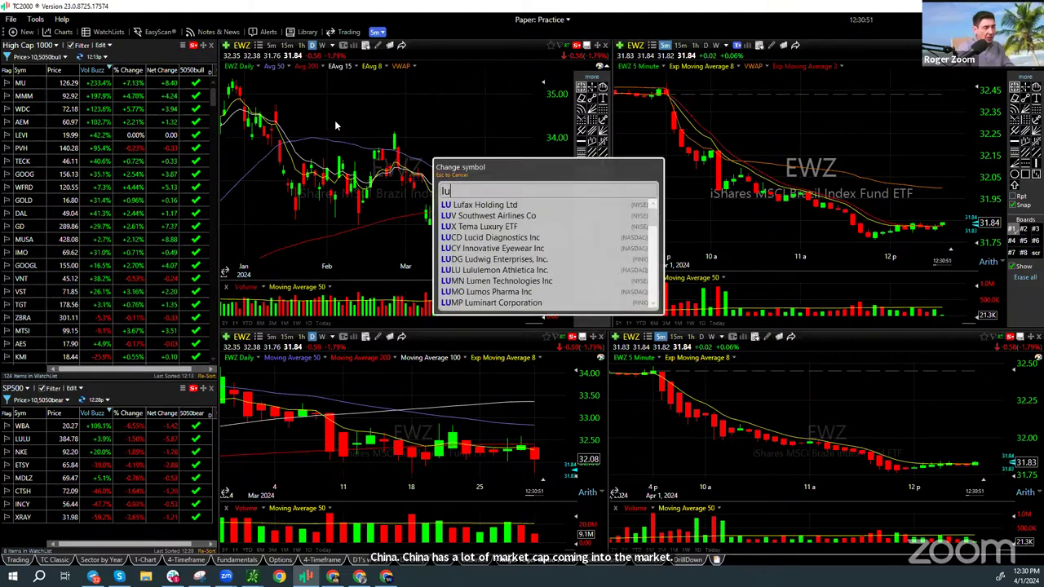
{"action": "type", "text": "lu"}
{"action": "key", "text": "Return"}
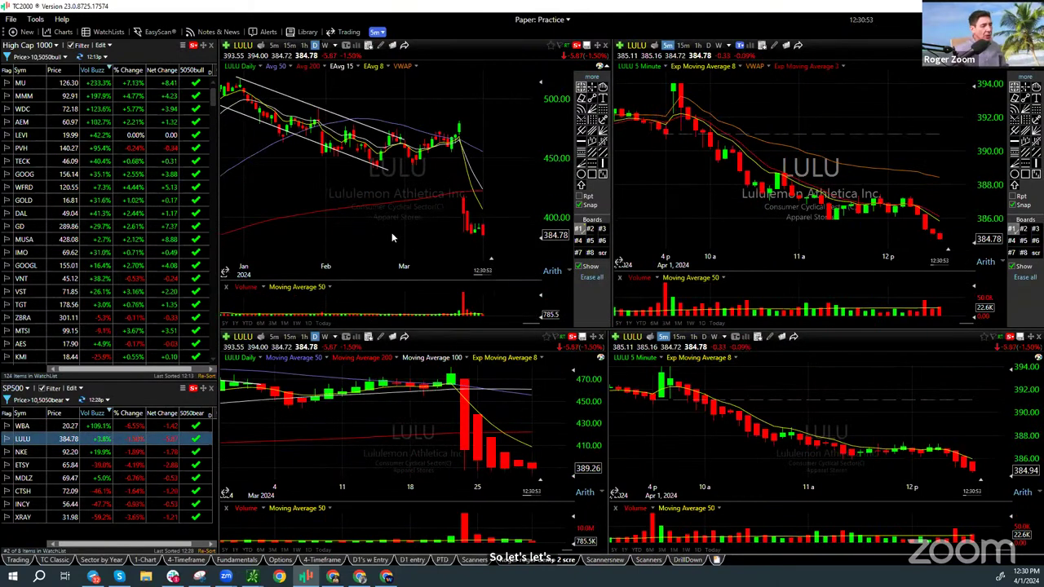
Zoom in on LULU's recent daily bars and compare them with the SPY charts in thinkorswim, ending back in TC2000
{"action": "scroll", "coordinate": [392, 232], "scroll_direction": "up", "scroll_amount": 3}
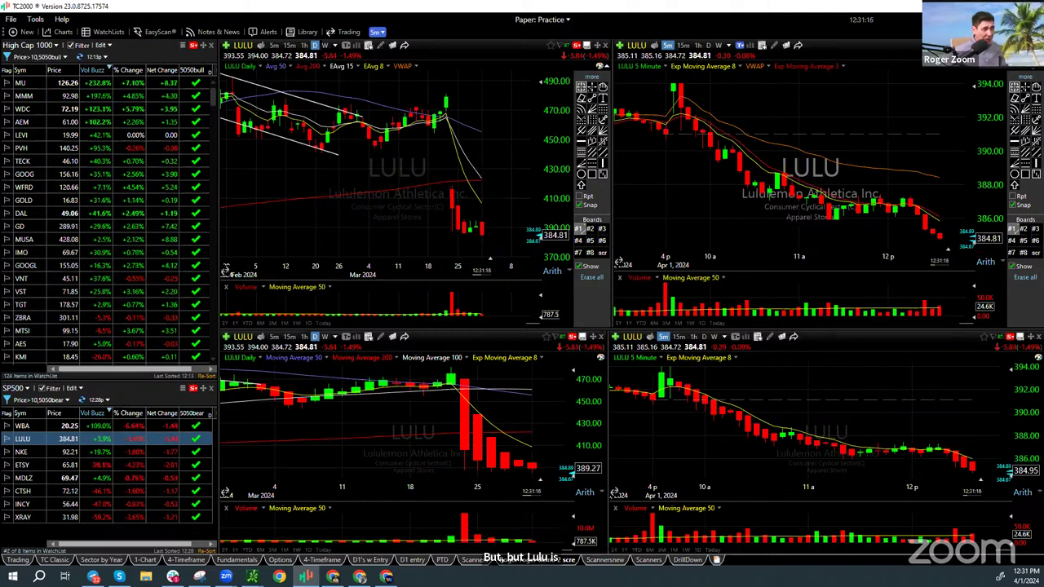
{"action": "mouse_move", "coordinate": [465, 234]}
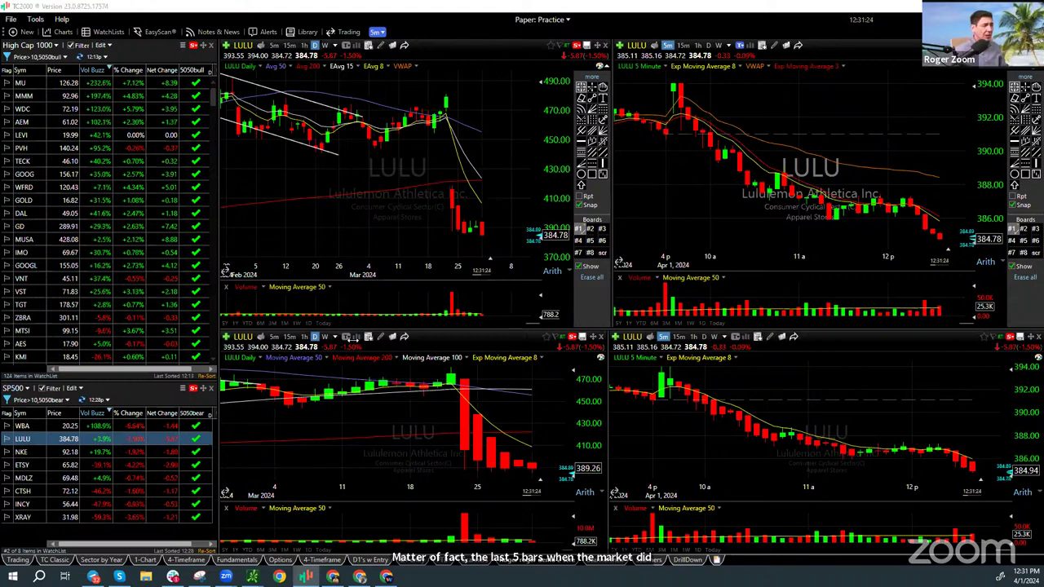
{"action": "key", "text": "alt+Tab"}
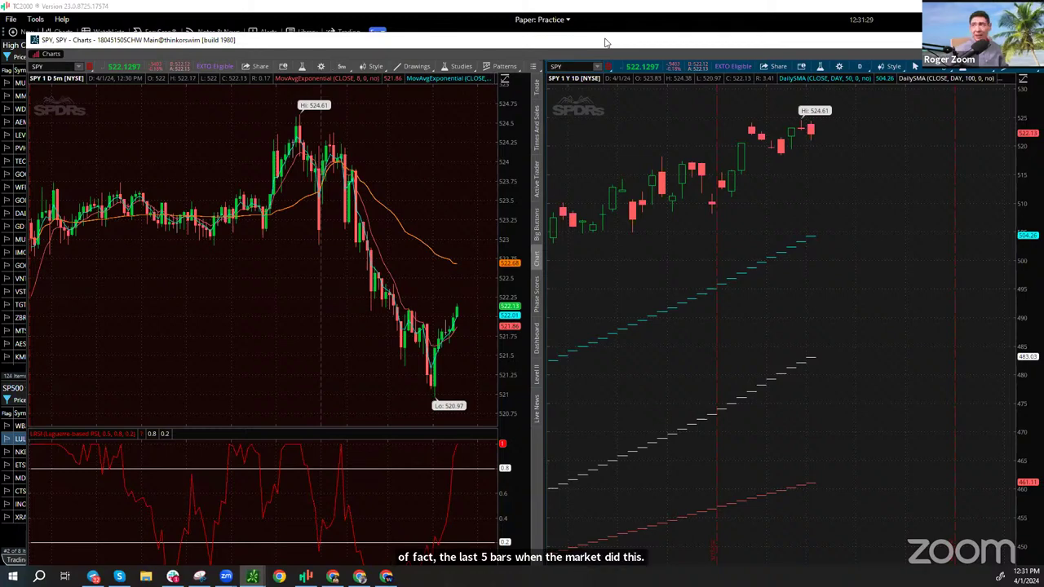
{"action": "key", "text": "alt+Tab"}
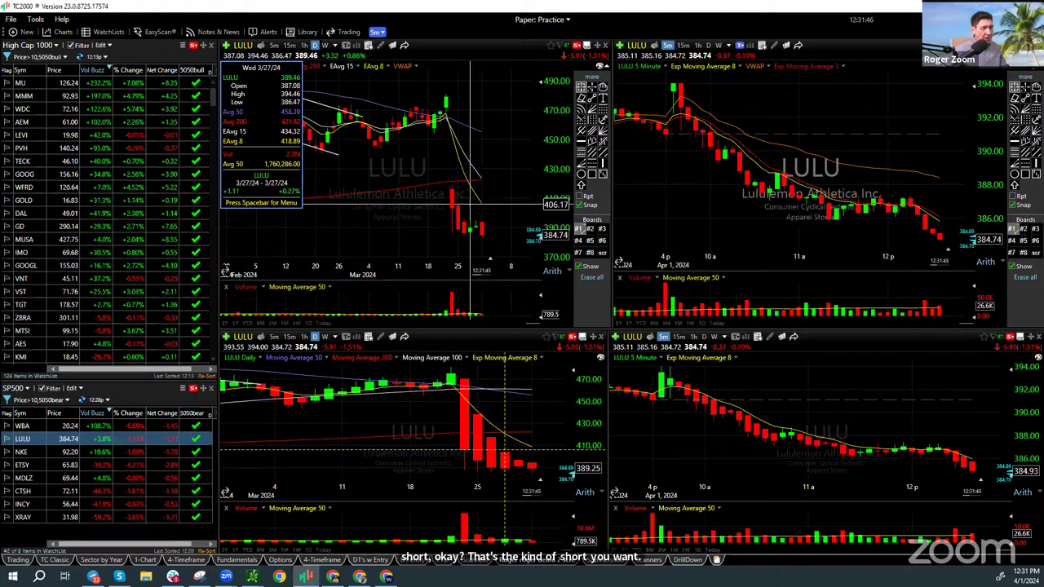
Open the LULU option chain, place it beneath the daily chart's candles and limit it to puts
{"action": "right_click", "coordinate": [365, 243]}
{"action": "left_click", "coordinate": [405, 306]}
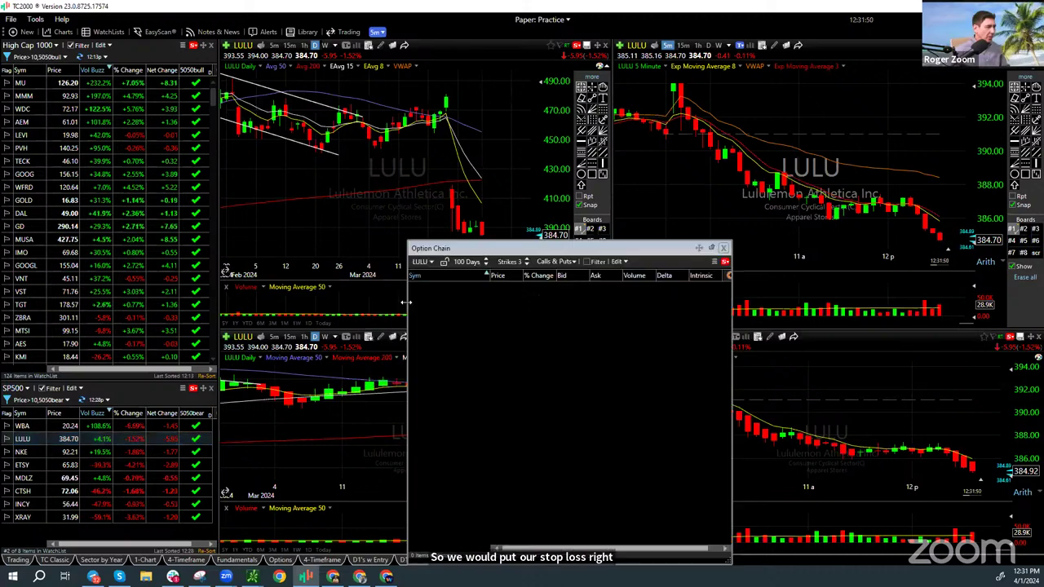
{"action": "left_click_drag", "start_coordinate": [557, 253], "coordinate": [360, 255]}
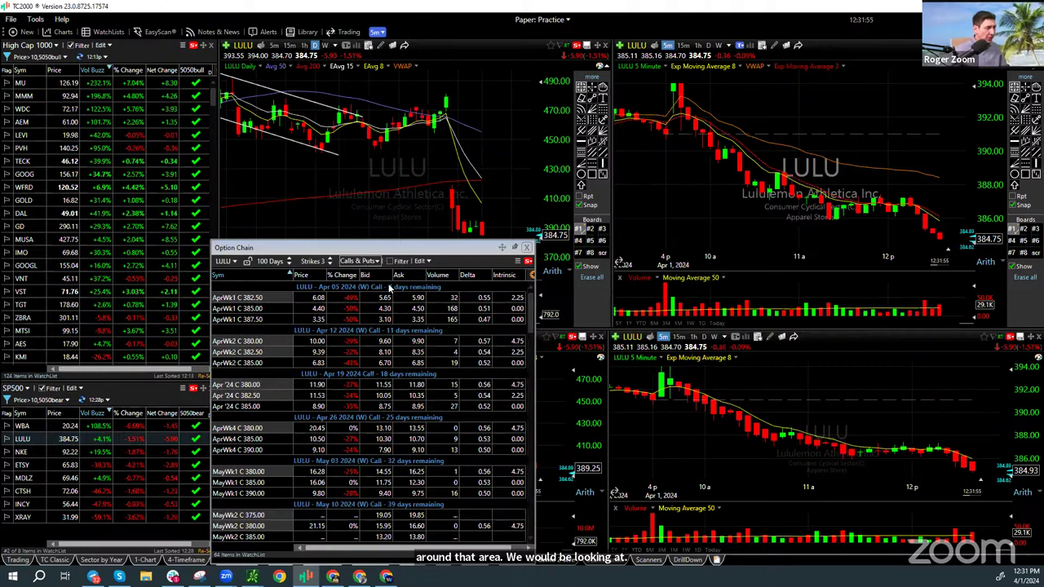
{"action": "left_click", "coordinate": [359, 261]}
{"action": "left_click", "coordinate": [390, 286]}
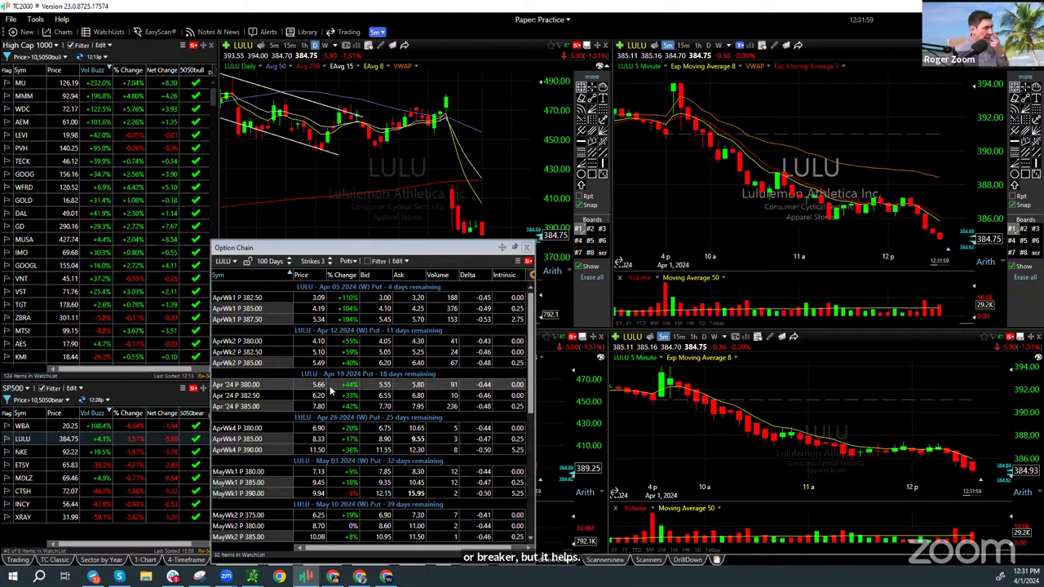
Raise the number of strikes shown in the LULU option chain to 16
{"action": "left_click", "coordinate": [333, 257]}
{"action": "left_click", "coordinate": [333, 257]}
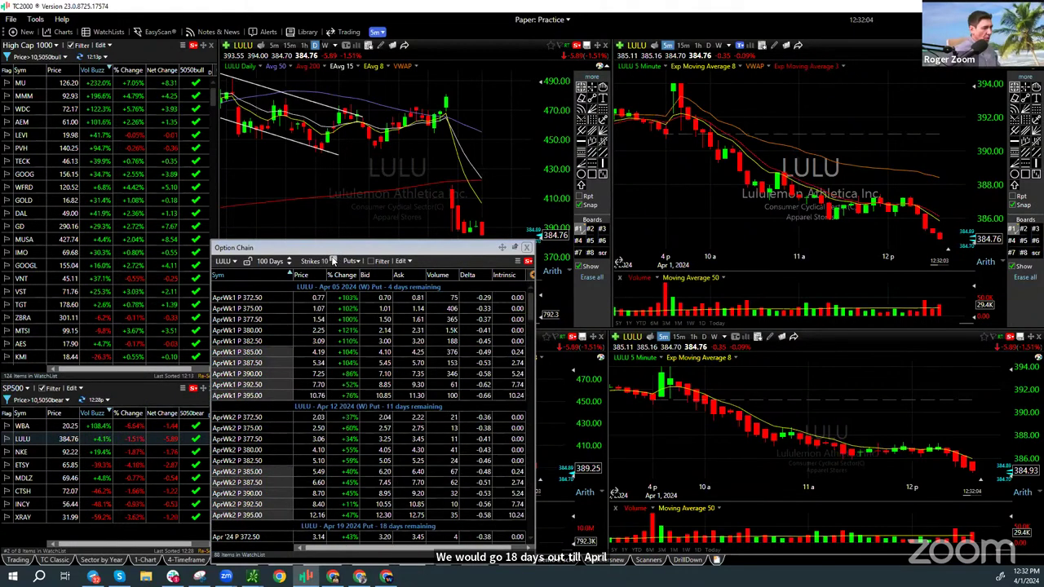
{"action": "scroll", "coordinate": [334, 406], "scroll_direction": "down", "scroll_amount": 3}
{"action": "scroll", "coordinate": [335, 408], "scroll_direction": "down", "scroll_amount": 3}
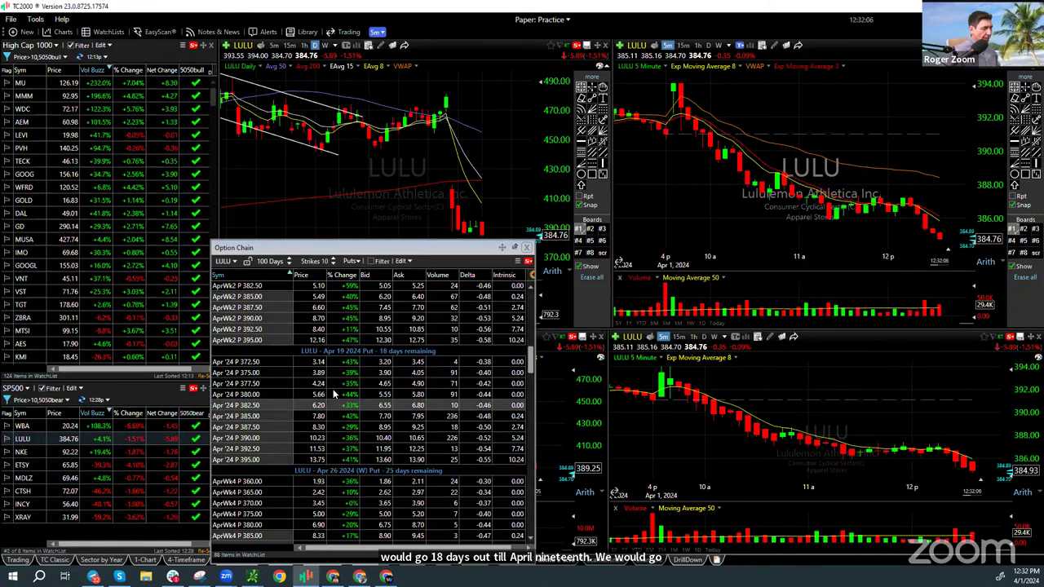
{"action": "left_click", "coordinate": [332, 258]}
{"action": "left_click", "coordinate": [332, 258]}
{"action": "left_click", "coordinate": [333, 258]}
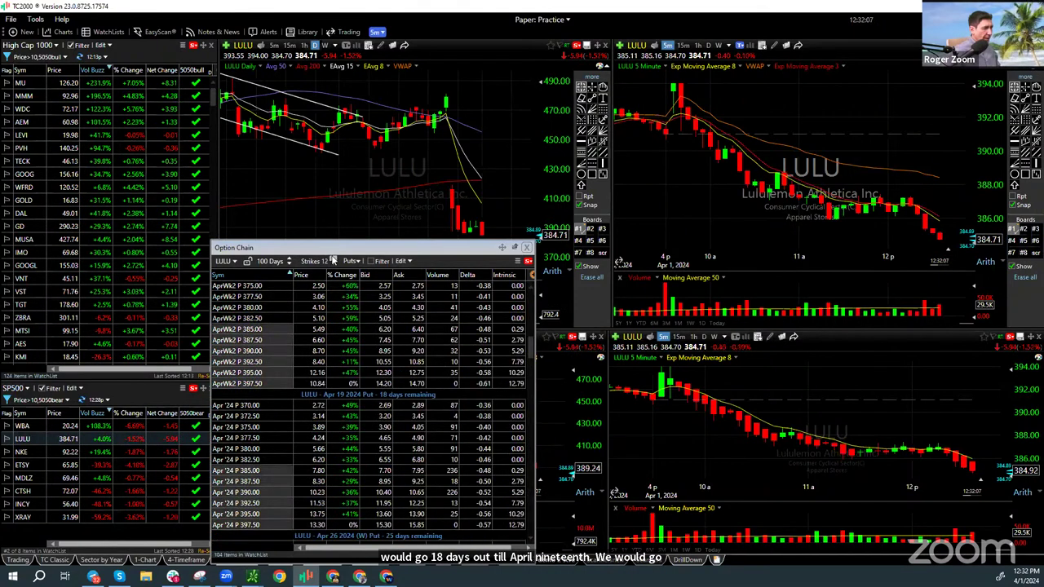
{"action": "left_click", "coordinate": [333, 258]}
{"action": "left_click", "coordinate": [332, 257]}
{"action": "left_click", "coordinate": [333, 258]}
{"action": "scroll", "coordinate": [373, 385], "scroll_direction": "down", "scroll_amount": 2}
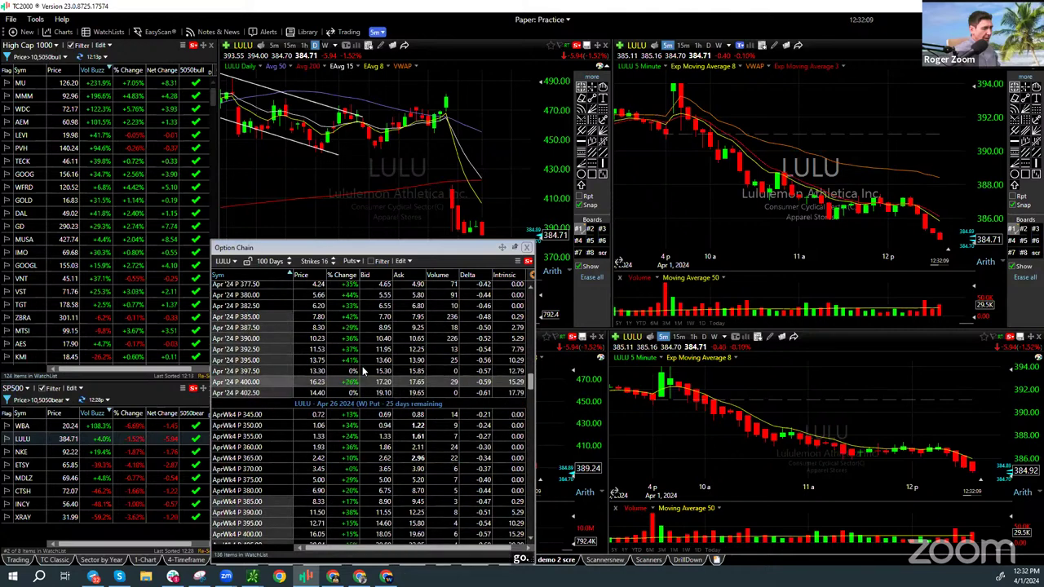
Raise the option chain's strikes to 24 while checking the deltas of LULU's April 19 and April 26 puts
{"action": "left_click", "coordinate": [333, 258]}
{"action": "left_click", "coordinate": [332, 257]}
{"action": "left_click", "coordinate": [333, 258]}
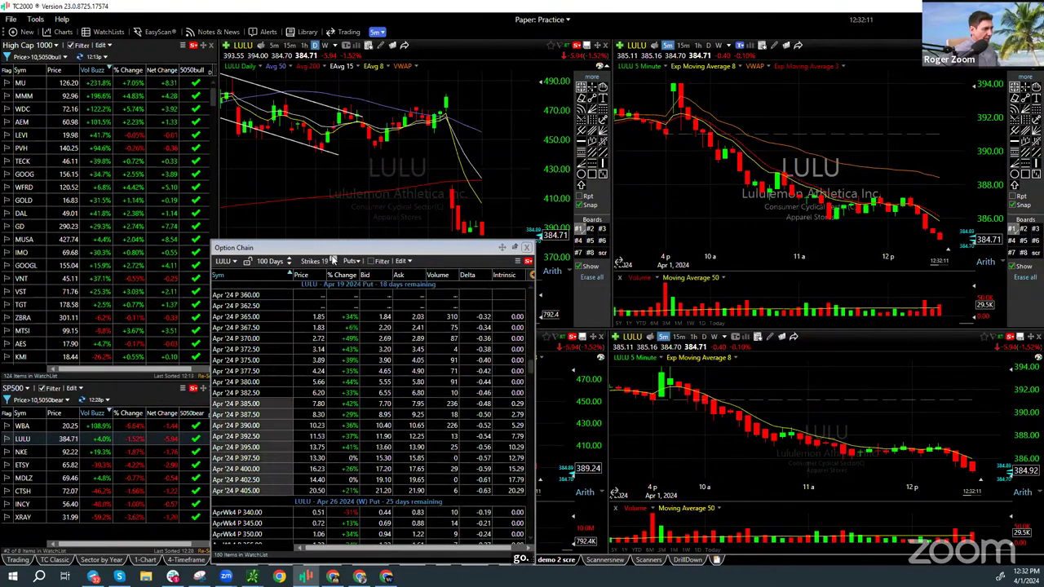
{"action": "left_click", "coordinate": [332, 257]}
{"action": "left_click", "coordinate": [333, 257]}
{"action": "scroll", "coordinate": [375, 363], "scroll_direction": "down", "scroll_amount": 3}
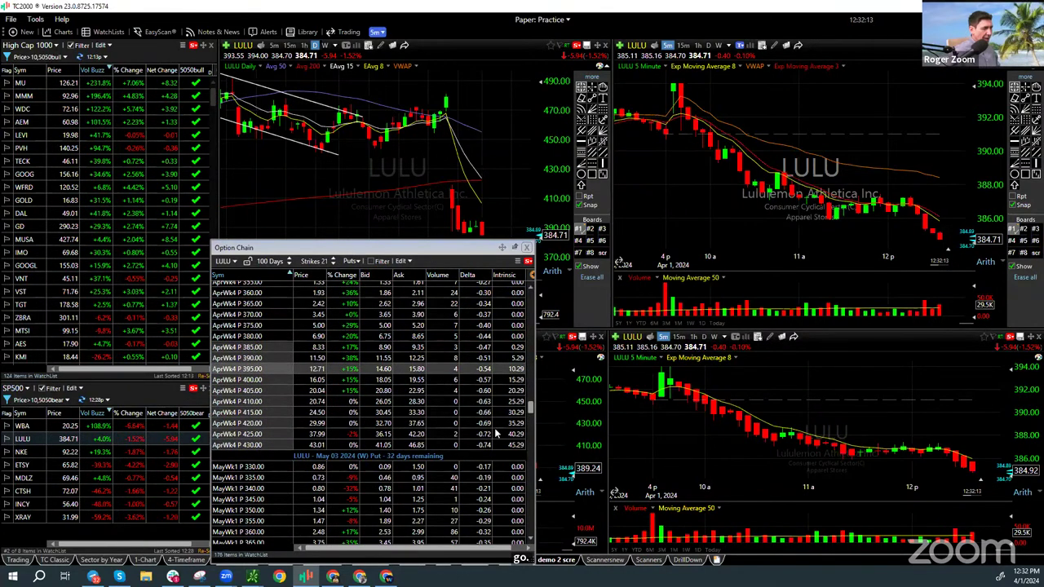
{"action": "scroll", "coordinate": [456, 424], "scroll_direction": "up", "scroll_amount": 3}
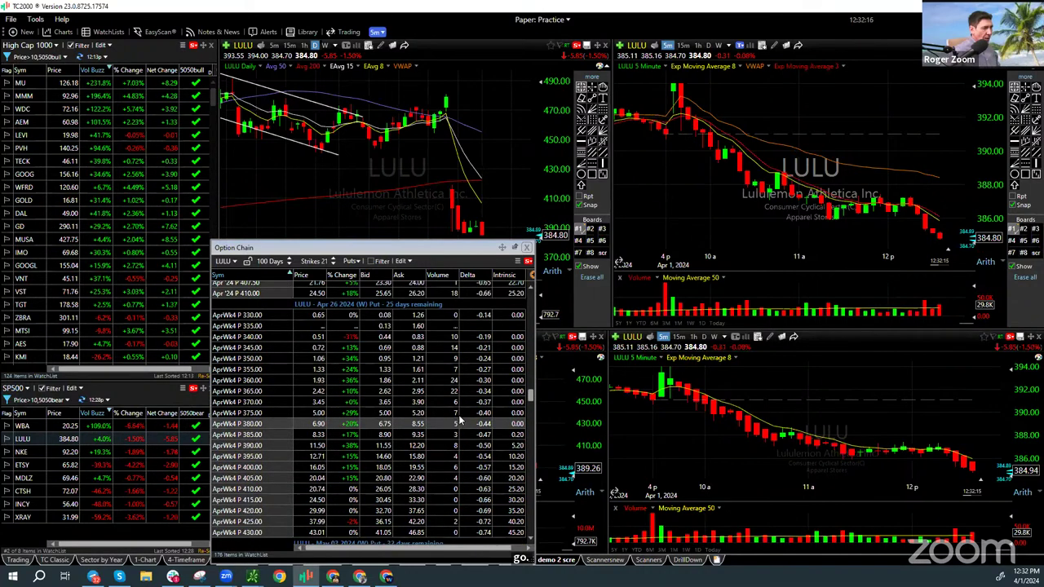
{"action": "scroll", "coordinate": [452, 415], "scroll_direction": "up", "scroll_amount": 5}
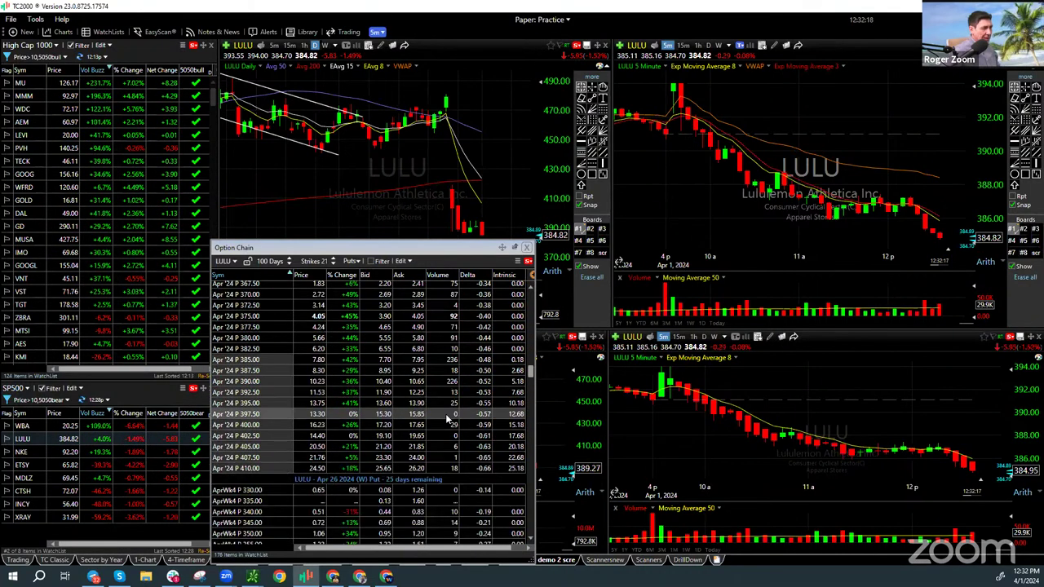
{"action": "left_click", "coordinate": [333, 258]}
{"action": "left_click", "coordinate": [332, 258]}
{"action": "left_click", "coordinate": [333, 257]}
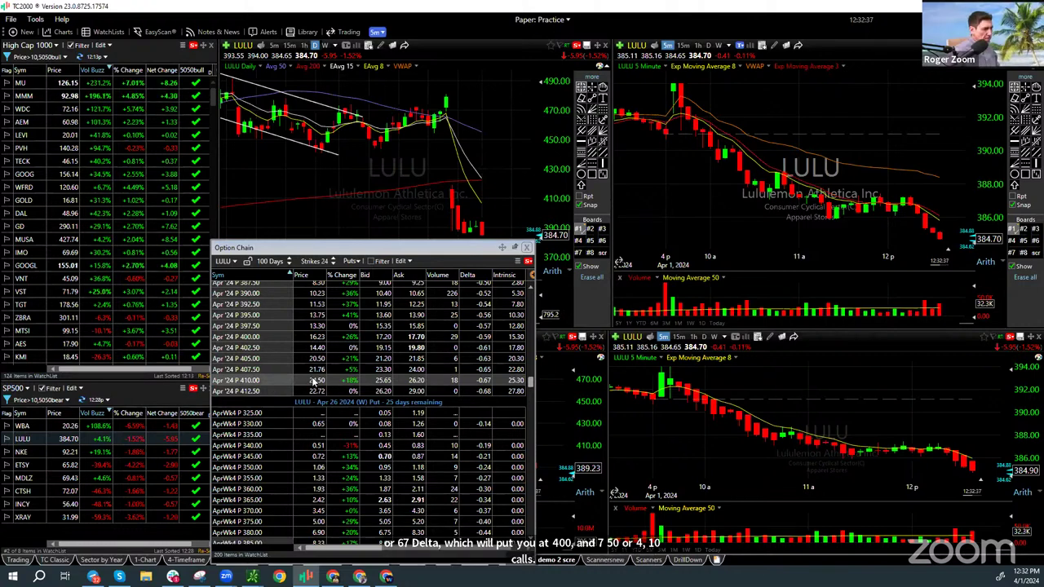
Move the option chain clear of the daily chart and examine LULU's April 19 puts for a put debit spread
{"action": "left_click_drag", "start_coordinate": [351, 249], "coordinate": [344, 327]}
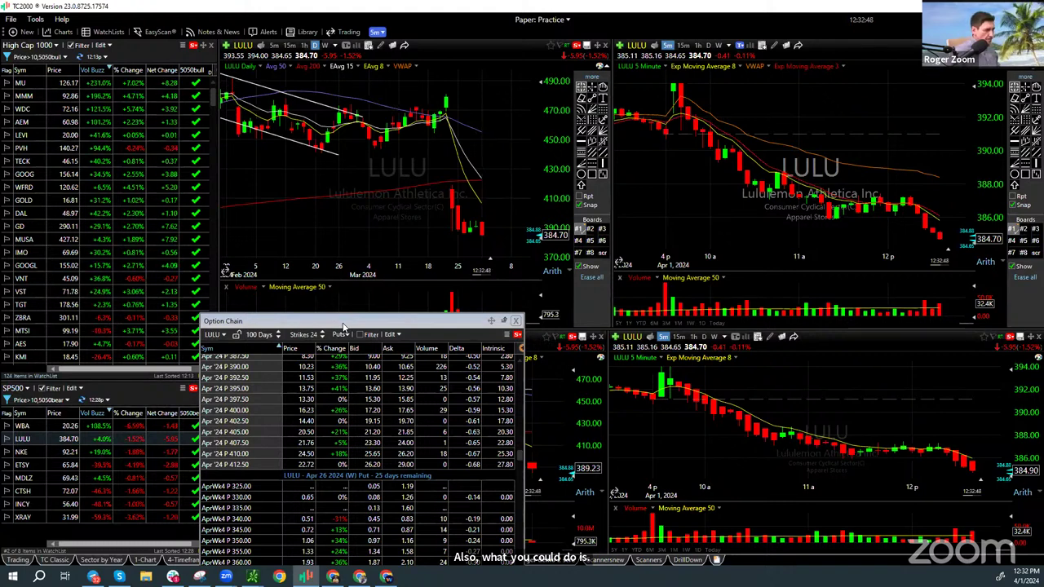
{"action": "left_click_drag", "start_coordinate": [343, 327], "coordinate": [366, 327]}
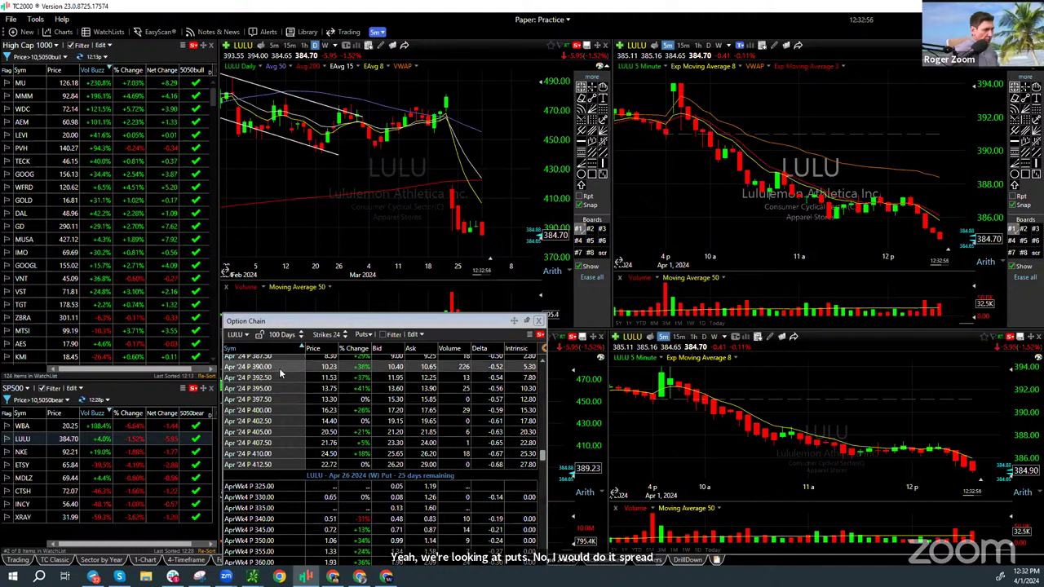
{"action": "scroll", "coordinate": [280, 368], "scroll_direction": "up", "scroll_amount": 3}
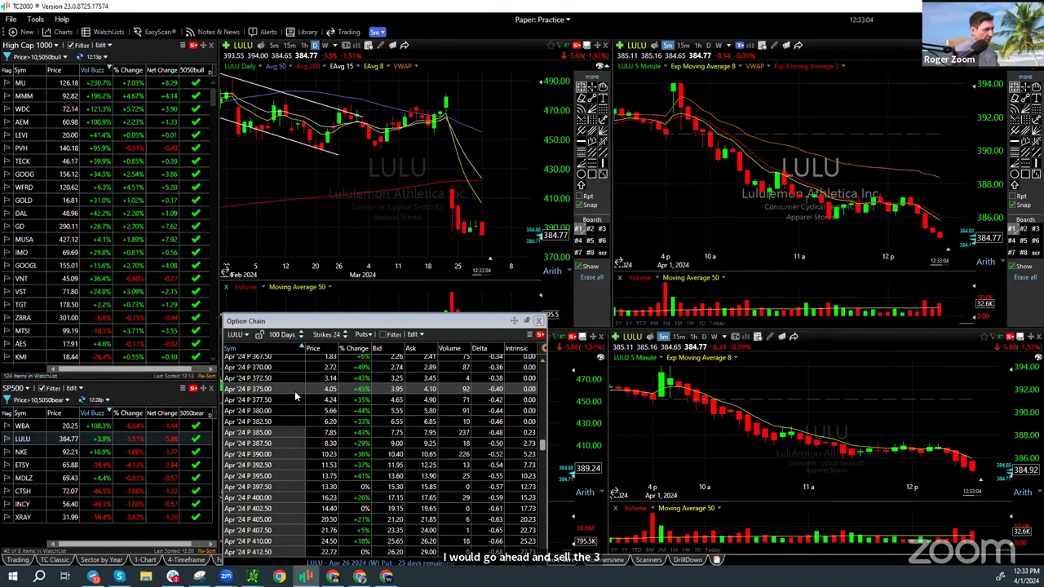
{"action": "scroll", "coordinate": [287, 391], "scroll_direction": "down", "scroll_amount": 3}
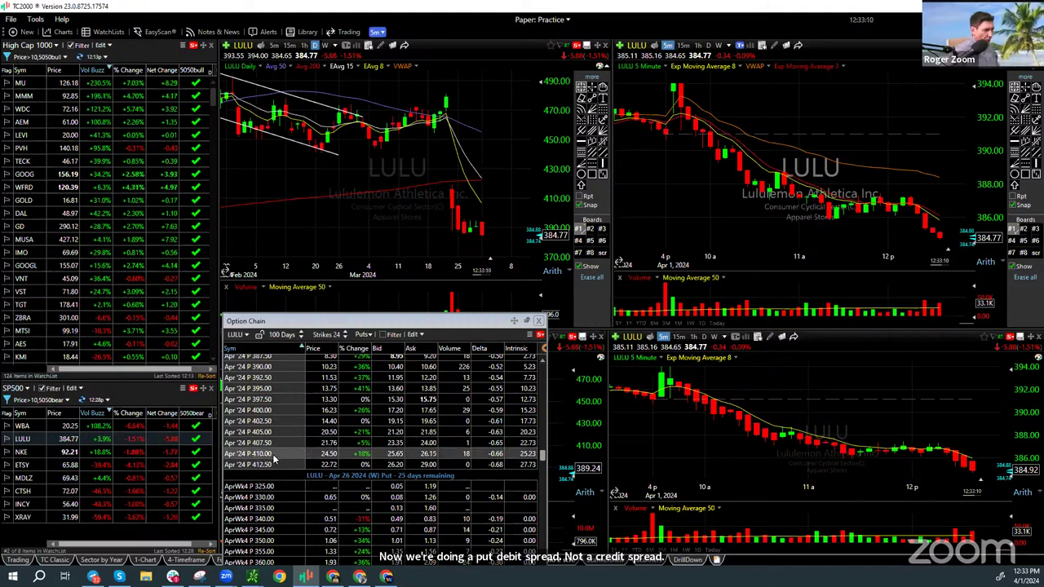
{"action": "scroll", "coordinate": [276, 387], "scroll_direction": "up", "scroll_amount": 6}
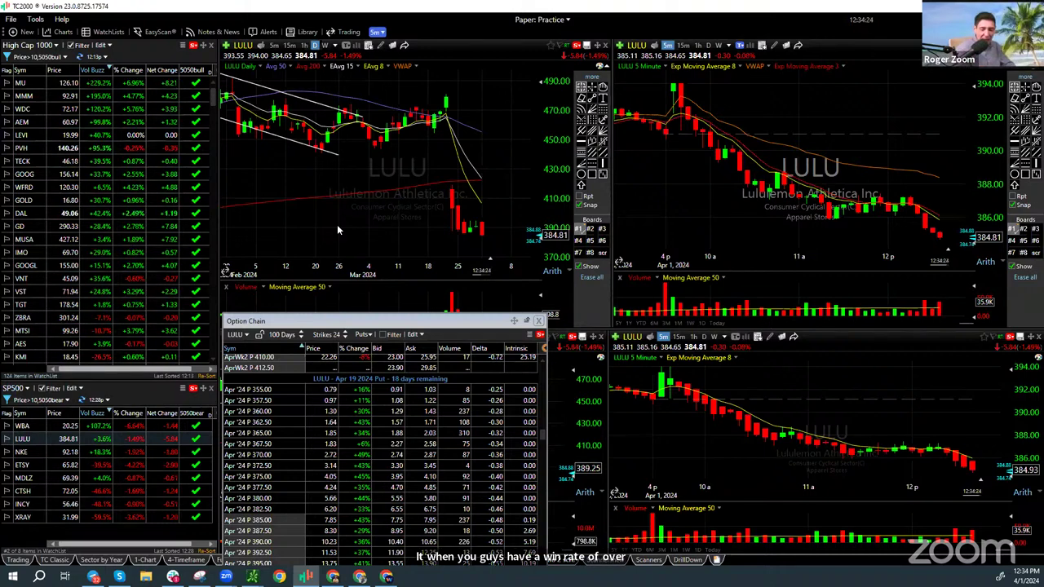
Bring up the MDLZ charts and examine the latest daily bars for a short entry and a buy stop
{"action": "type", "text": "MDLZ"}
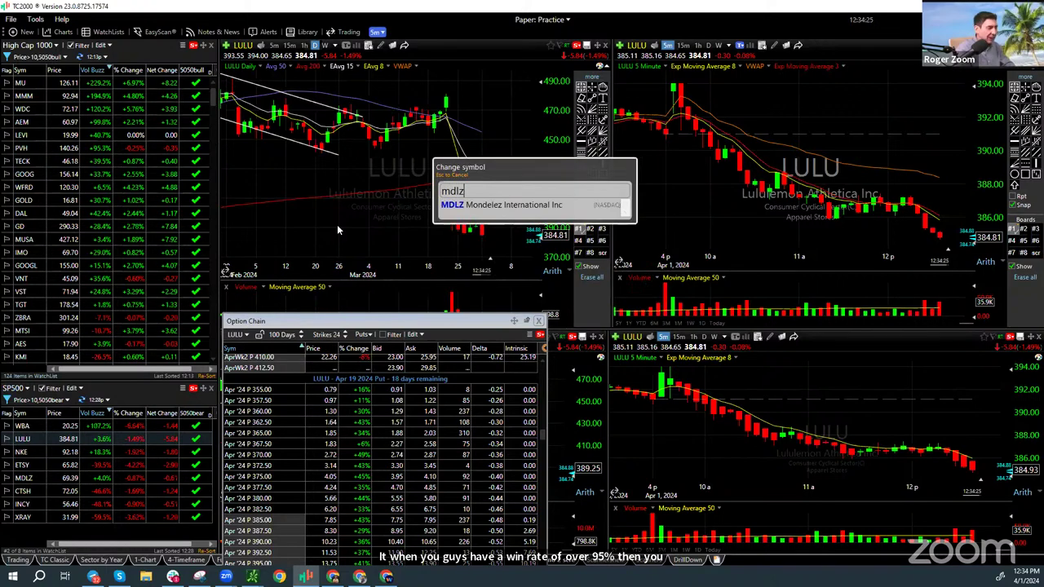
{"action": "key", "text": "Return"}
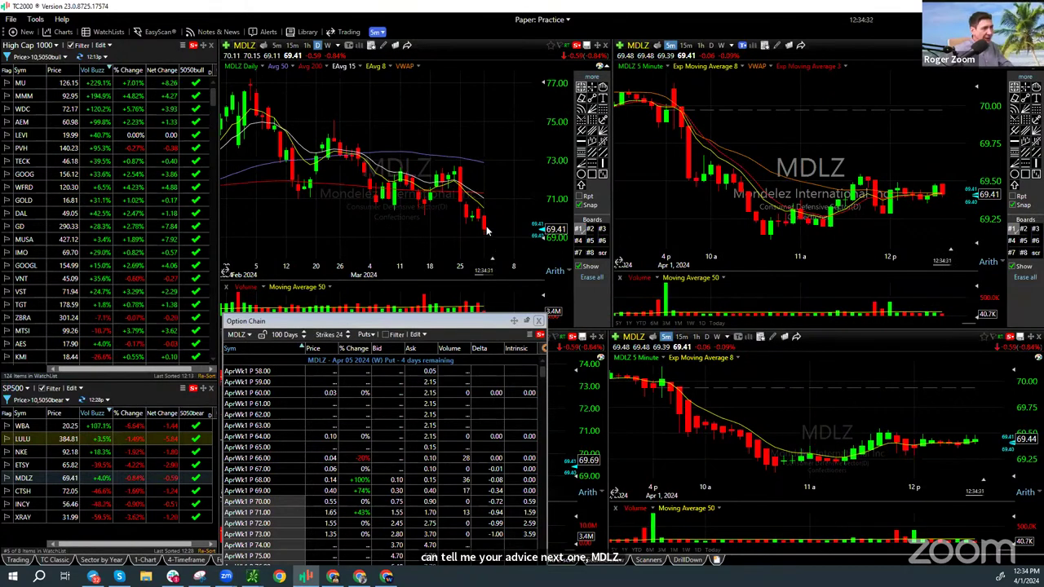
{"action": "left_click_drag", "start_coordinate": [461, 223], "coordinate": [483, 224]}
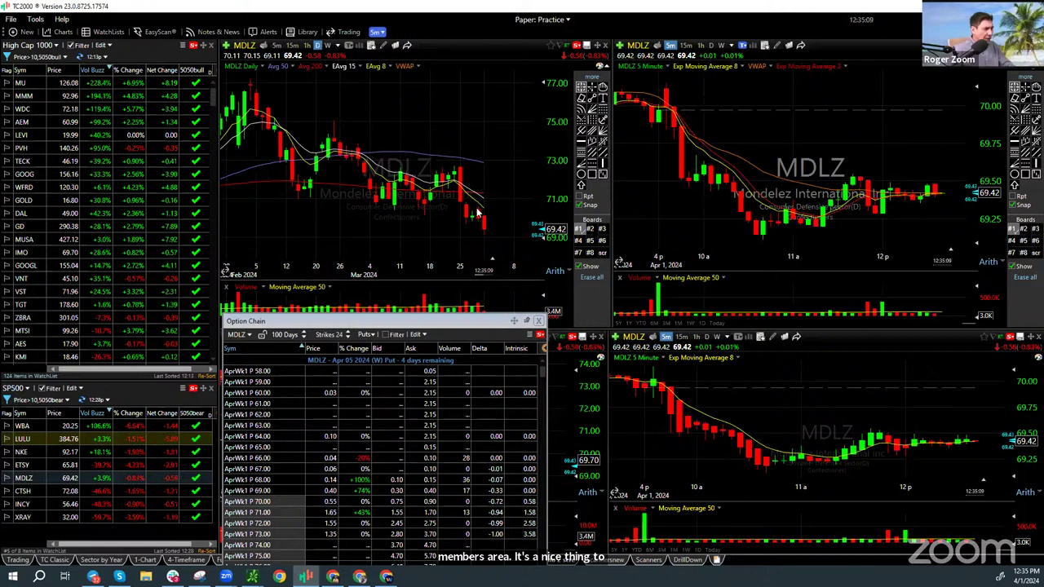
{"action": "left_click", "coordinate": [466, 200]}
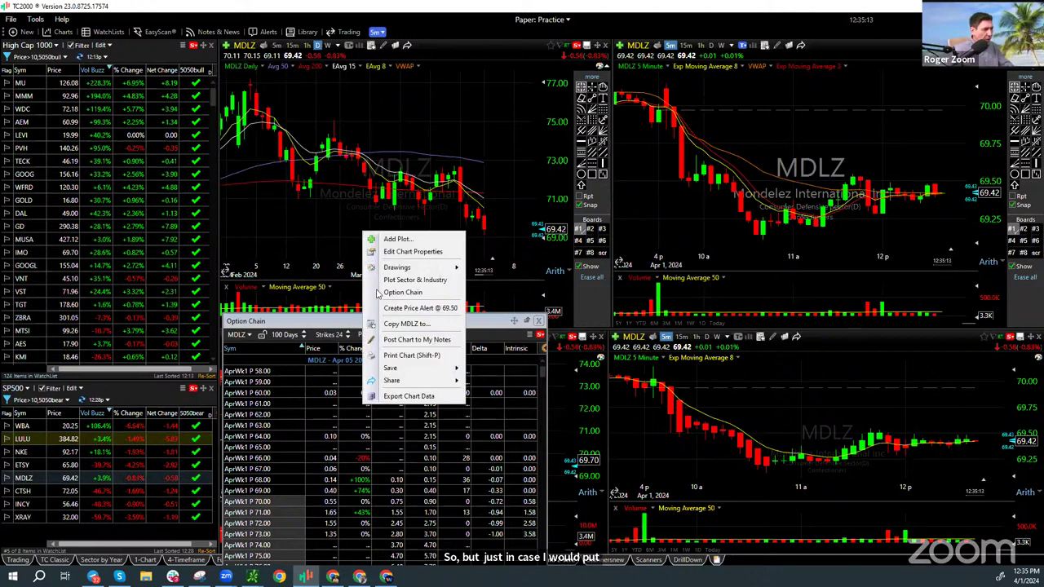
{"action": "right_click", "coordinate": [358, 227]}
{"action": "left_click", "coordinate": [338, 321]}
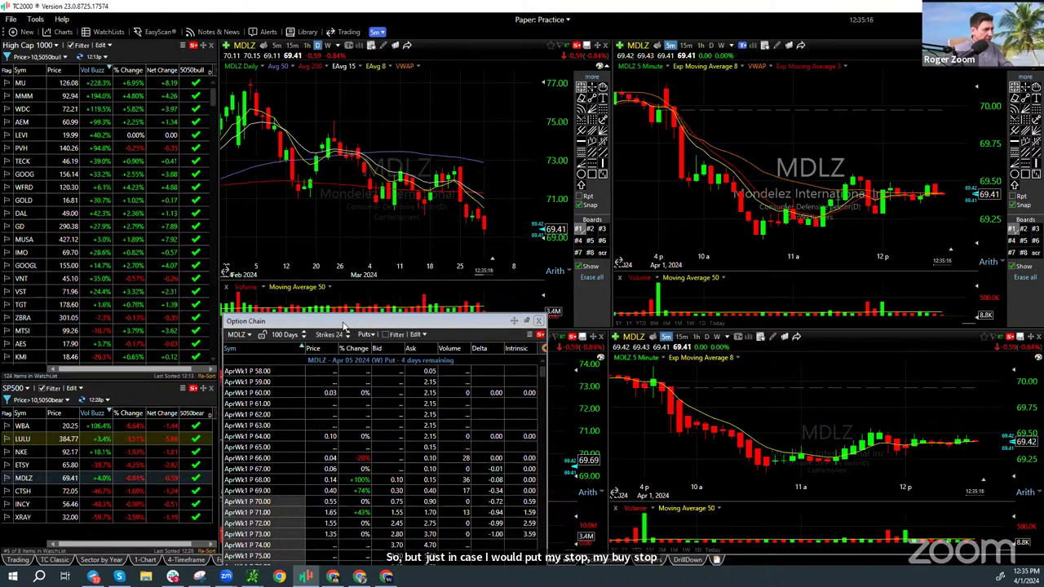
Examine the deltas and prices of MDLZ's April 19 puts, and leave the option chain below the daily candles
{"action": "left_click_drag", "start_coordinate": [338, 318], "coordinate": [317, 154]}
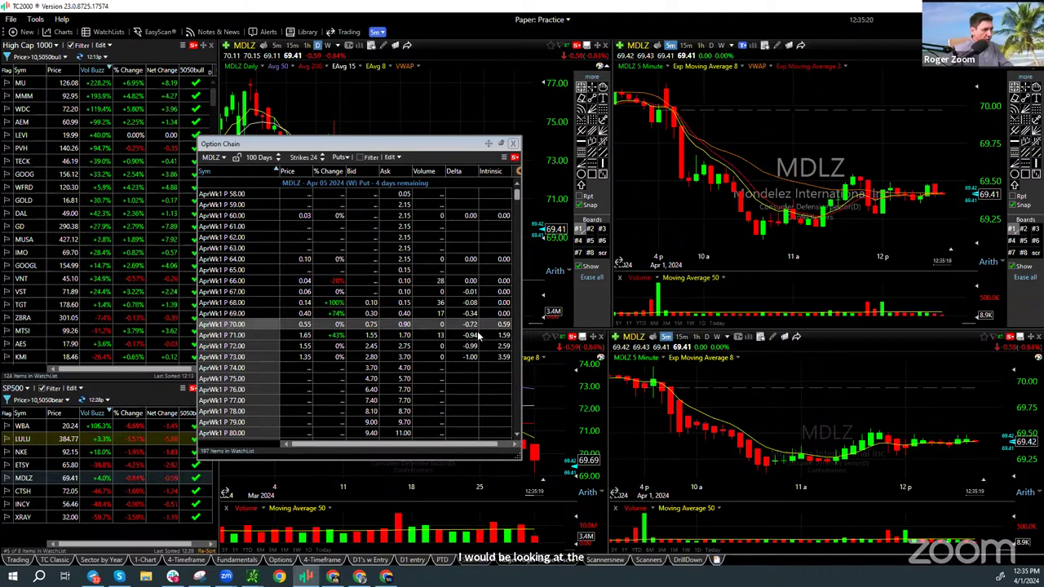
{"action": "scroll", "coordinate": [424, 283], "scroll_direction": "down", "scroll_amount": 8}
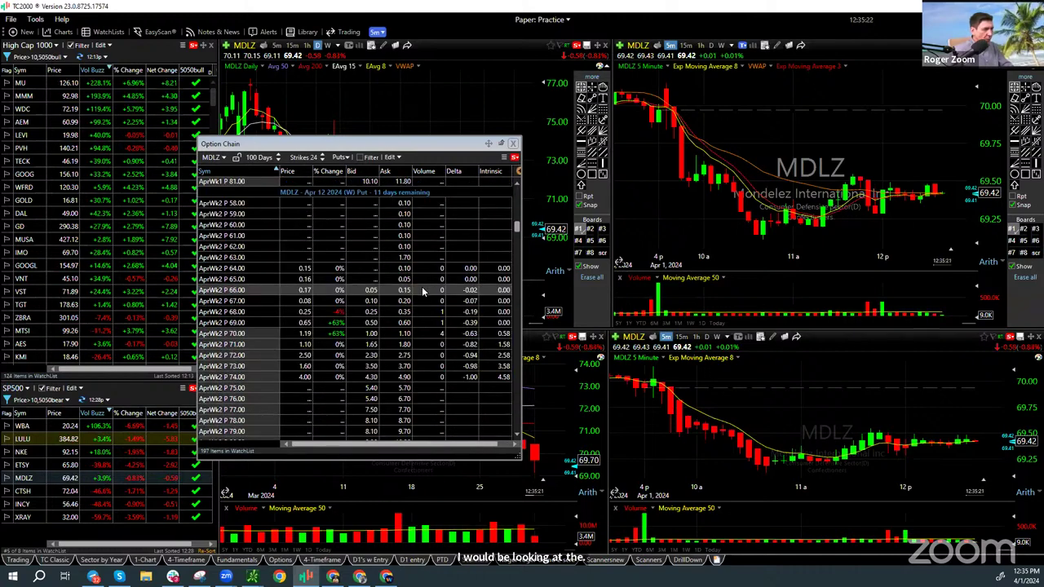
{"action": "scroll", "coordinate": [422, 287], "scroll_direction": "down", "scroll_amount": 5}
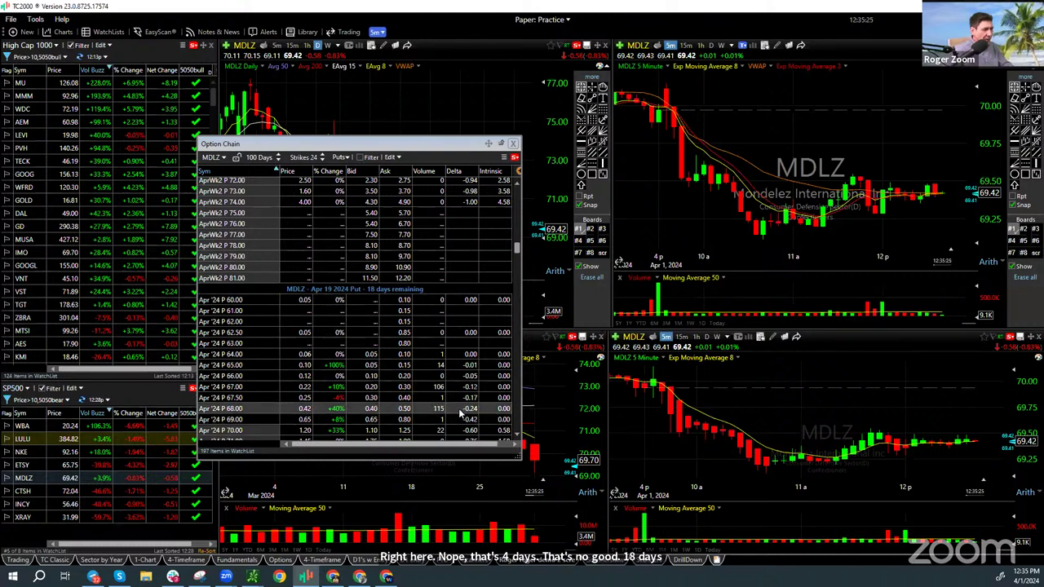
{"action": "scroll", "coordinate": [460, 413], "scroll_direction": "down", "scroll_amount": 3}
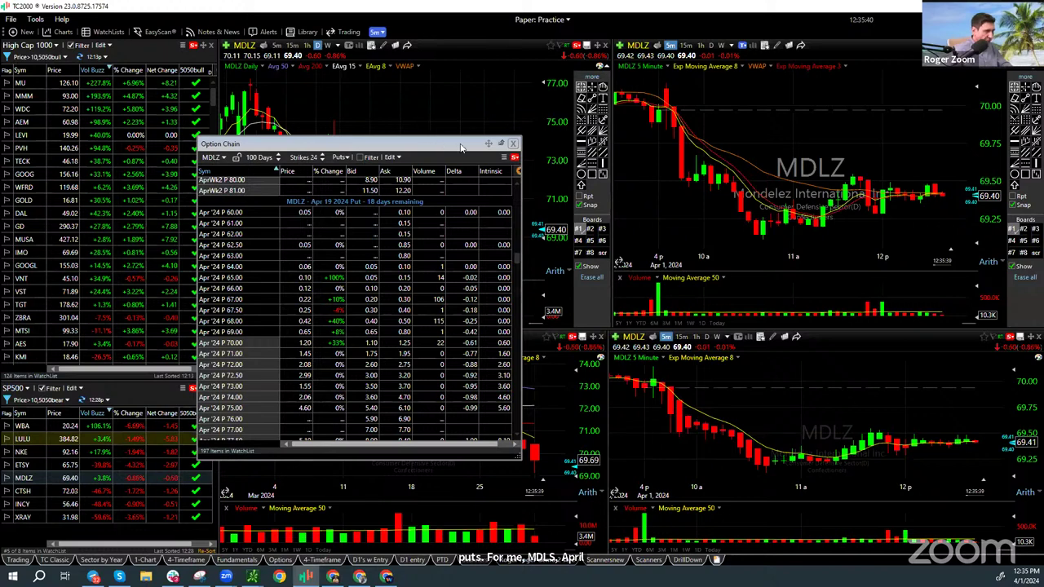
{"action": "left_click_drag", "start_coordinate": [430, 149], "coordinate": [422, 253]}
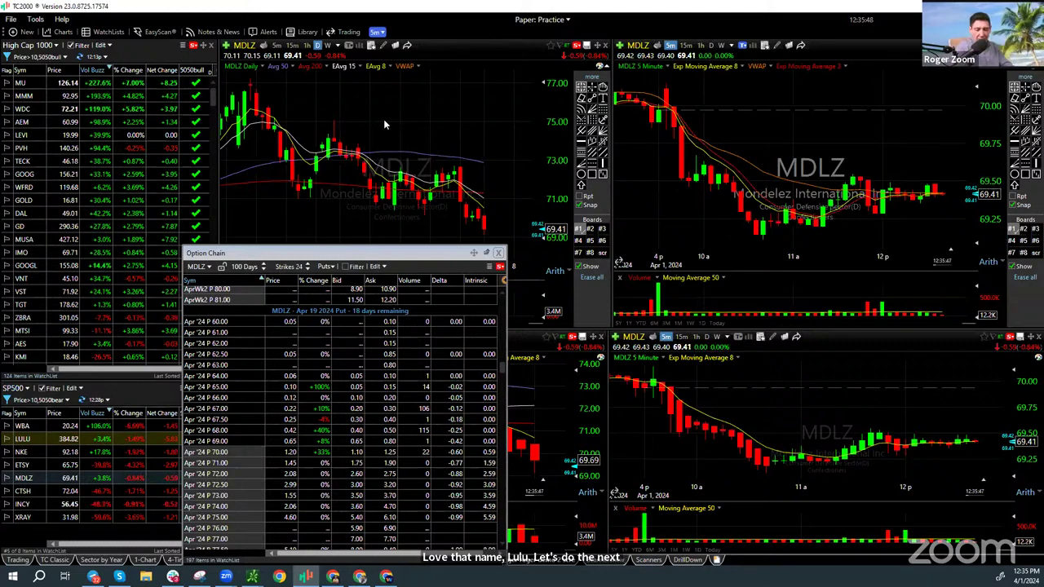
Bring up the EWZ charts and move the option chain clear of the daily candles to inspect the price action
{"action": "type", "text": "EWZ"}
{"action": "key", "text": "Return"}
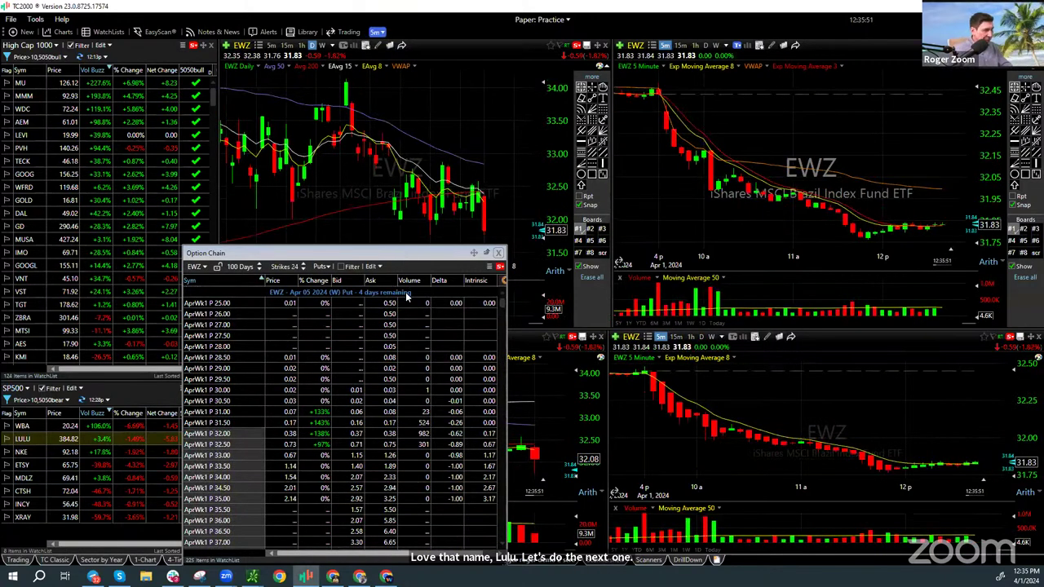
{"action": "left_click_drag", "start_coordinate": [406, 259], "coordinate": [407, 302]}
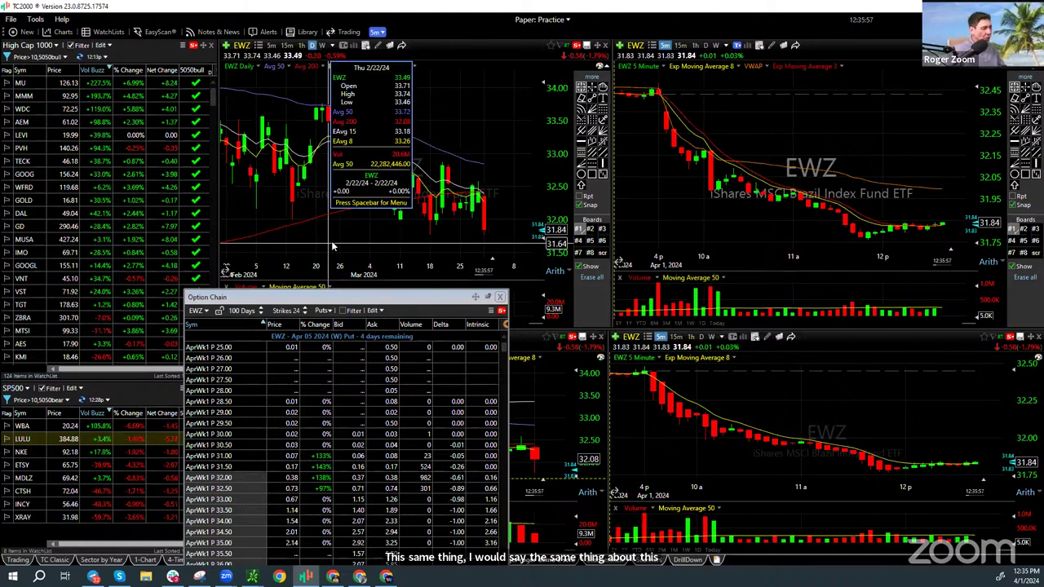
Compare LULU's daily chart around the 200-day moving average with EWZ's, ending on the EWZ charts
{"action": "type", "text": "LULU"}
{"action": "key", "text": "Return"}
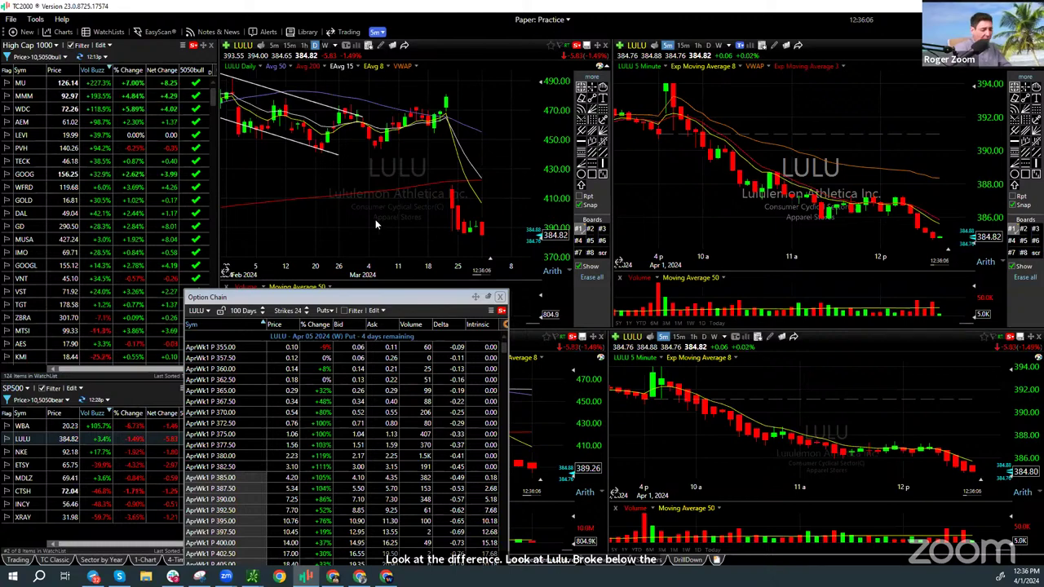
{"action": "type", "text": "ew"}
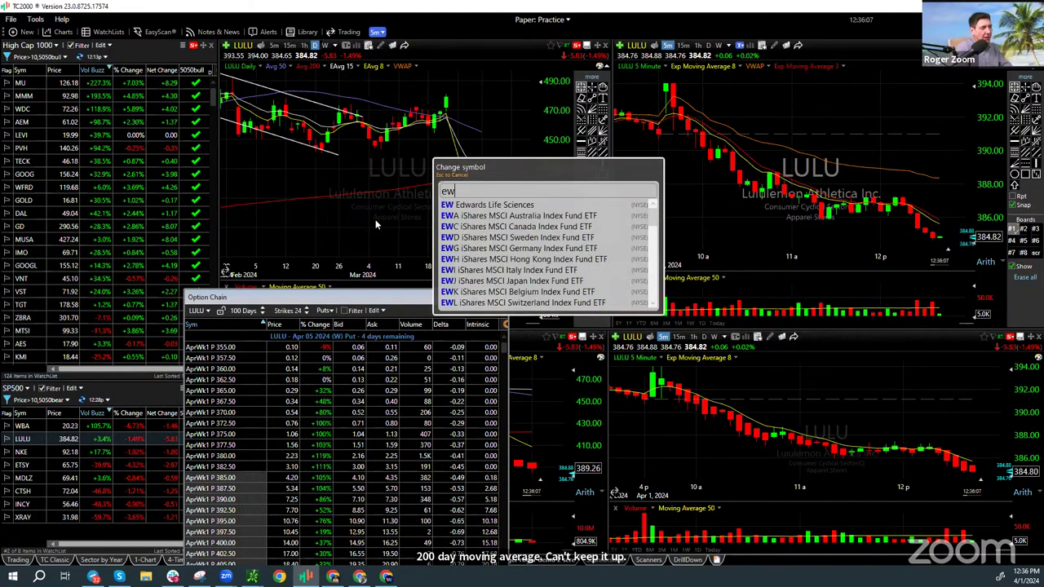
{"action": "type", "text": "z"}
{"action": "key", "text": "Return"}
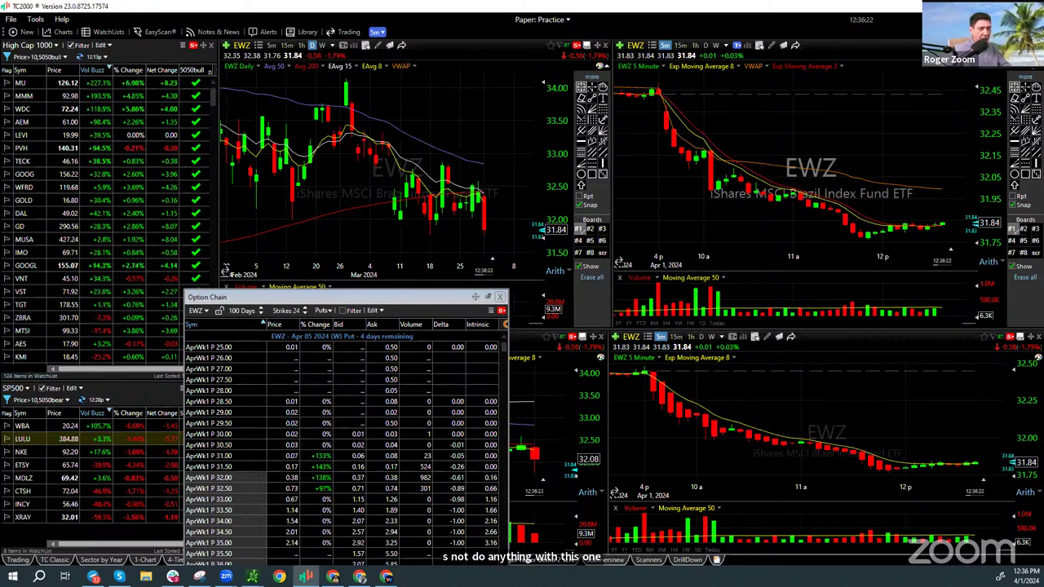
Bring up the SNN charts and examine the April 19 puts, leaving the option chain below the daily candles
{"action": "type", "text": "SNN"}
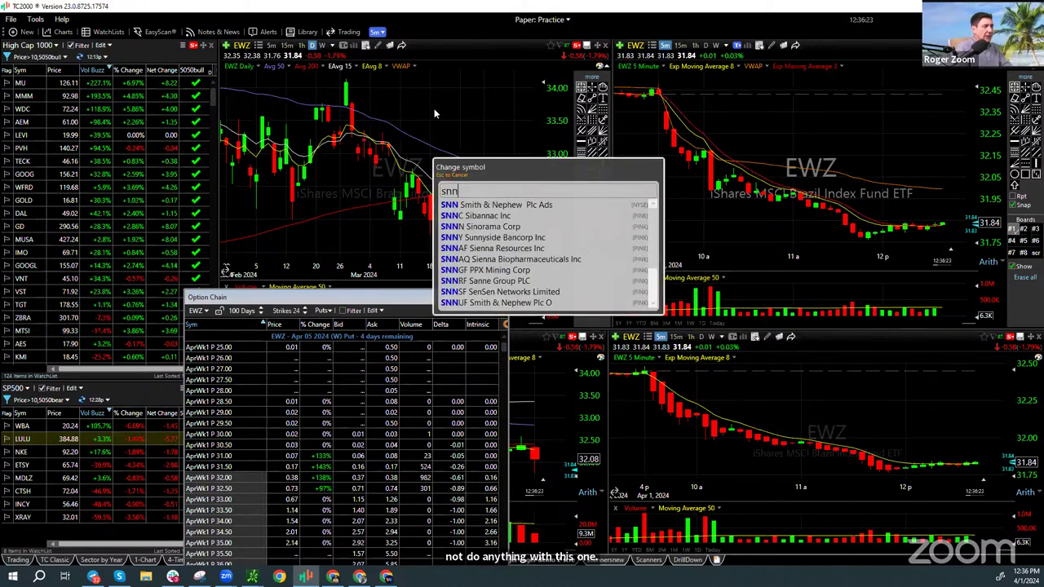
{"action": "key", "text": "Return"}
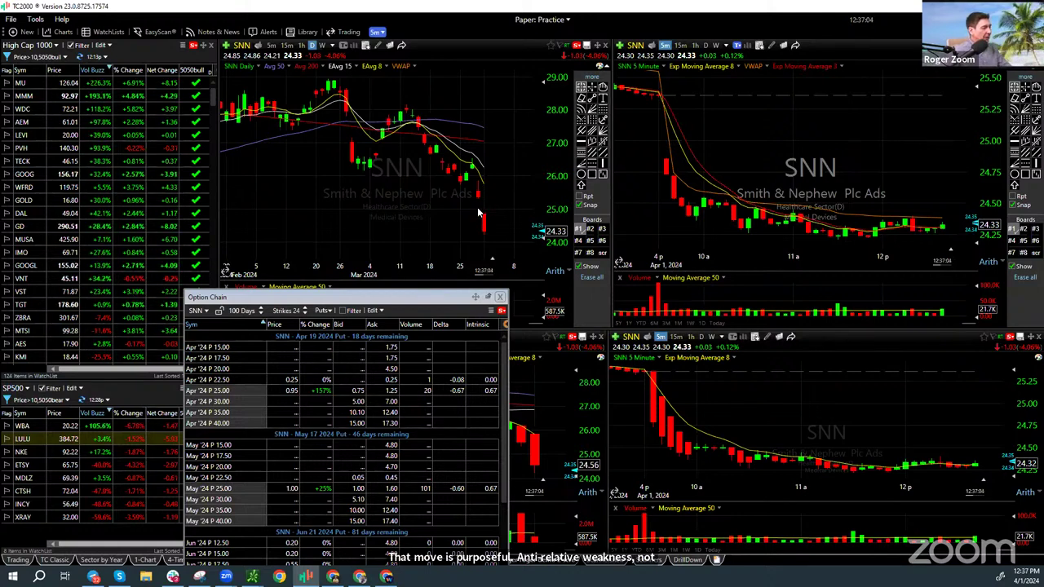
{"action": "mouse_move", "coordinate": [479, 203]}
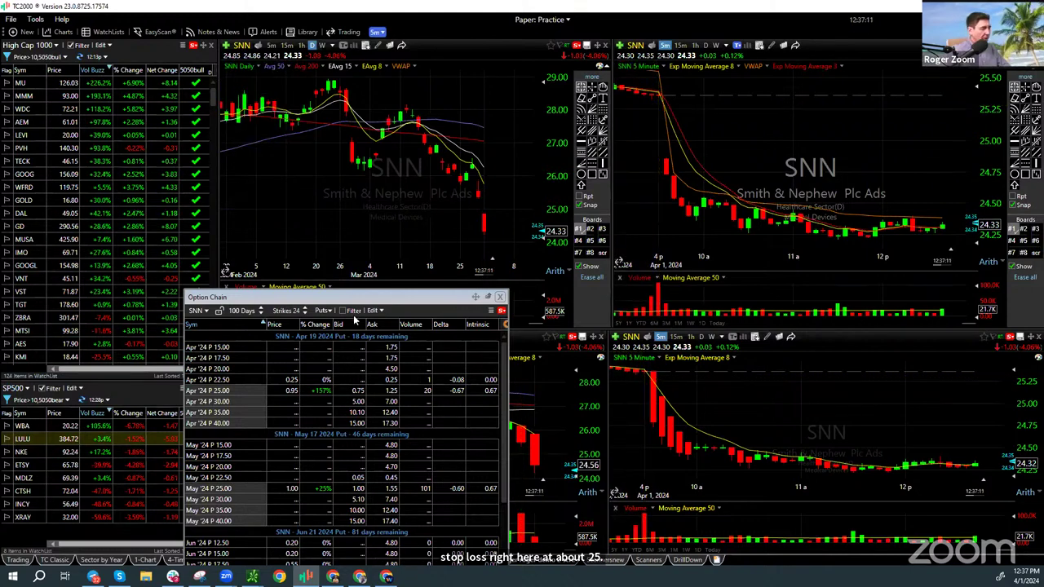
{"action": "left_click_drag", "start_coordinate": [352, 302], "coordinate": [316, 176]}
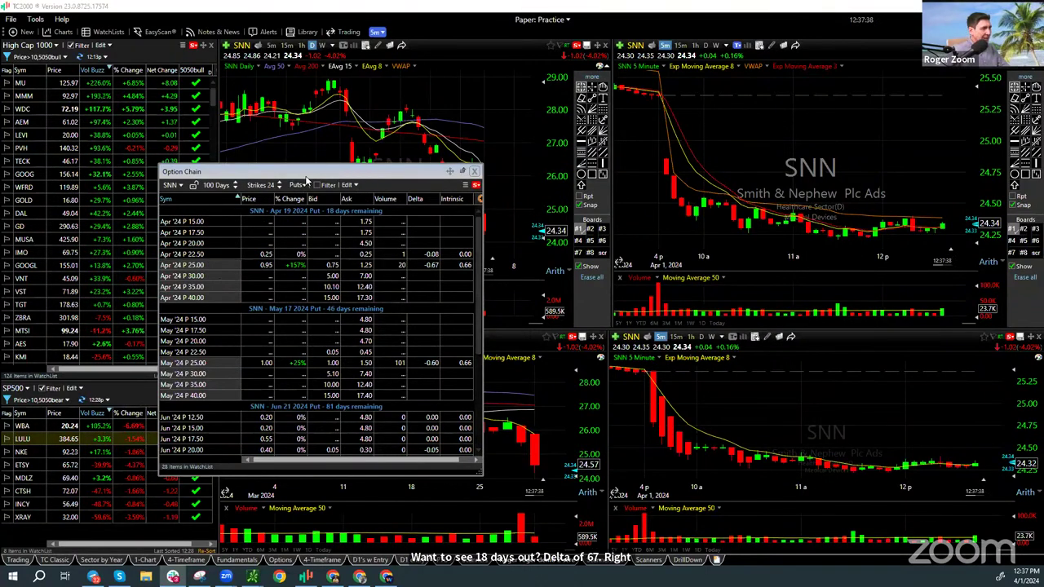
{"action": "left_click_drag", "start_coordinate": [359, 171], "coordinate": [415, 287]}
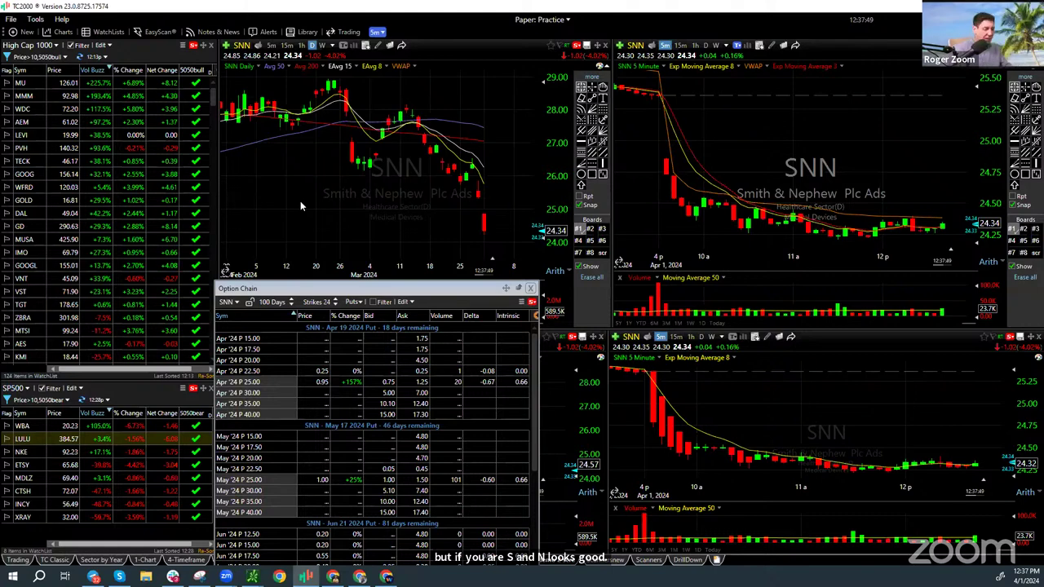
Review the PEN and ELS charts, and move the option chain clear of ELS's daily volume
{"action": "type", "text": "PEN"}
{"action": "key", "text": "Return"}
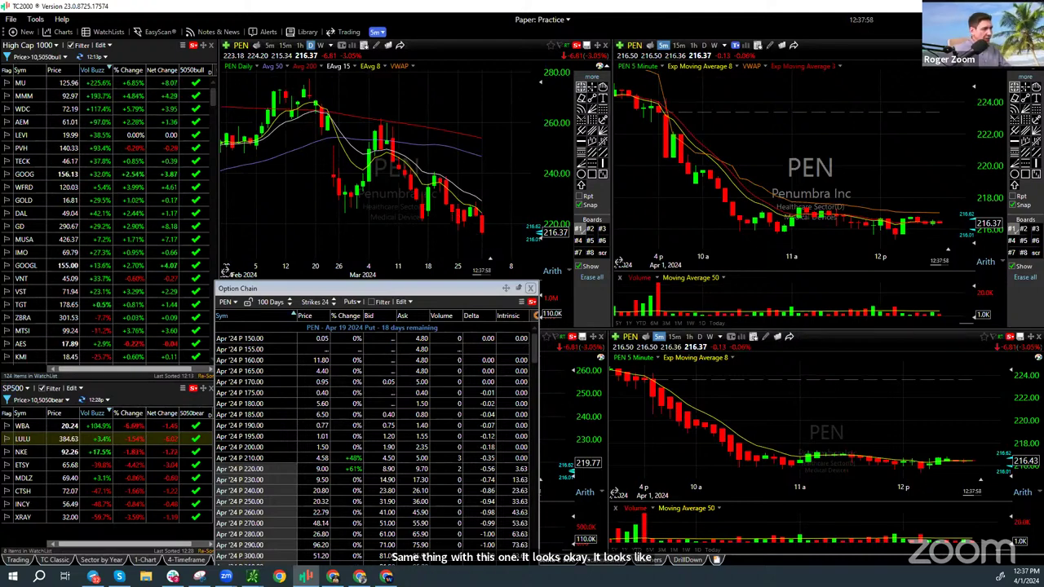
{"action": "type", "text": "esty"}
{"action": "key", "text": "Return"}
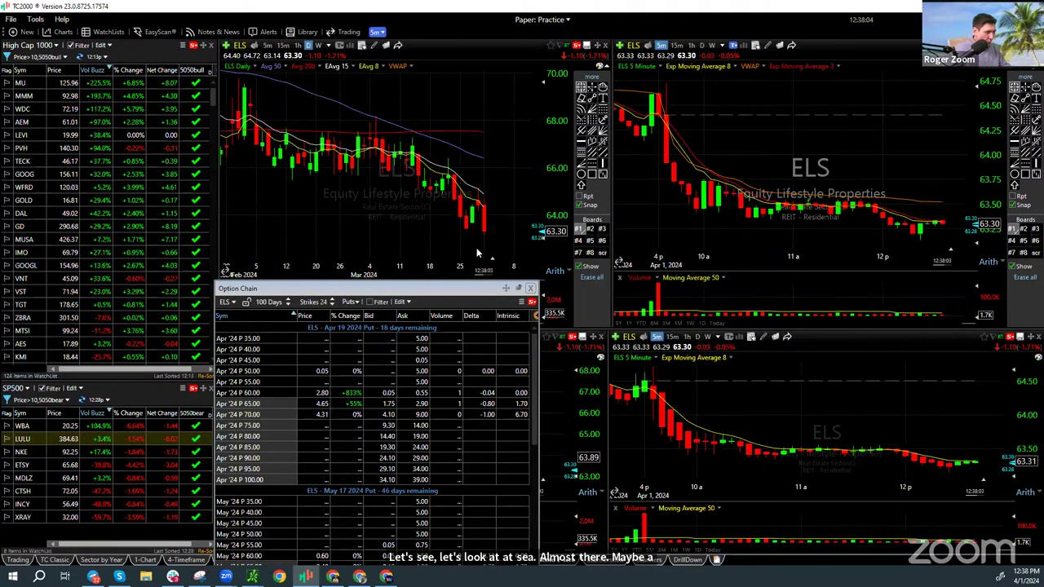
{"action": "left_click_drag", "start_coordinate": [452, 288], "coordinate": [424, 504]}
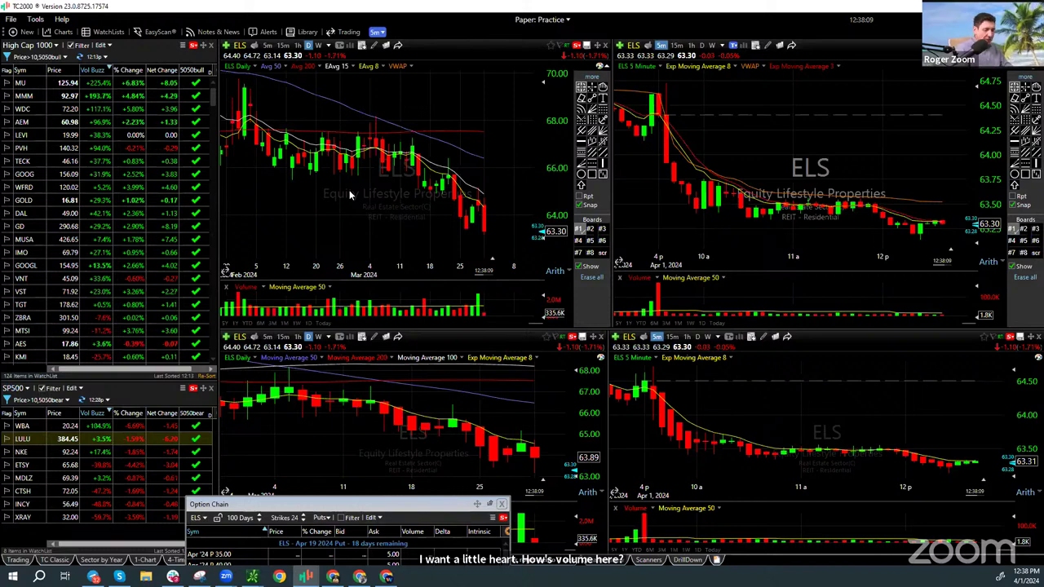
Return to the PEN charts, examine the latest daily bars for a stop level, and check the spreads of the April 19 puts
{"action": "type", "text": "PEN"}
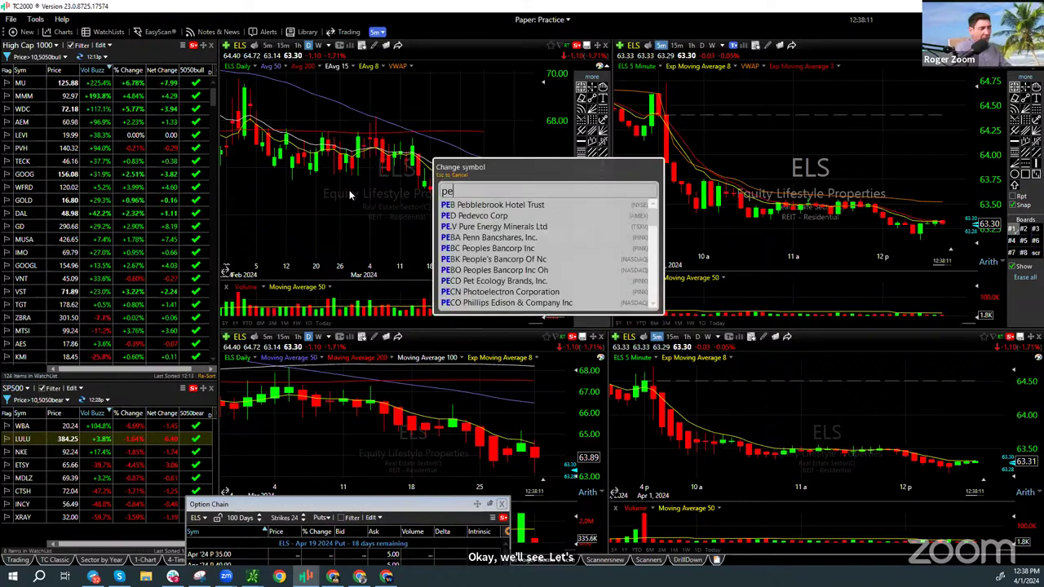
{"action": "key", "text": "Return"}
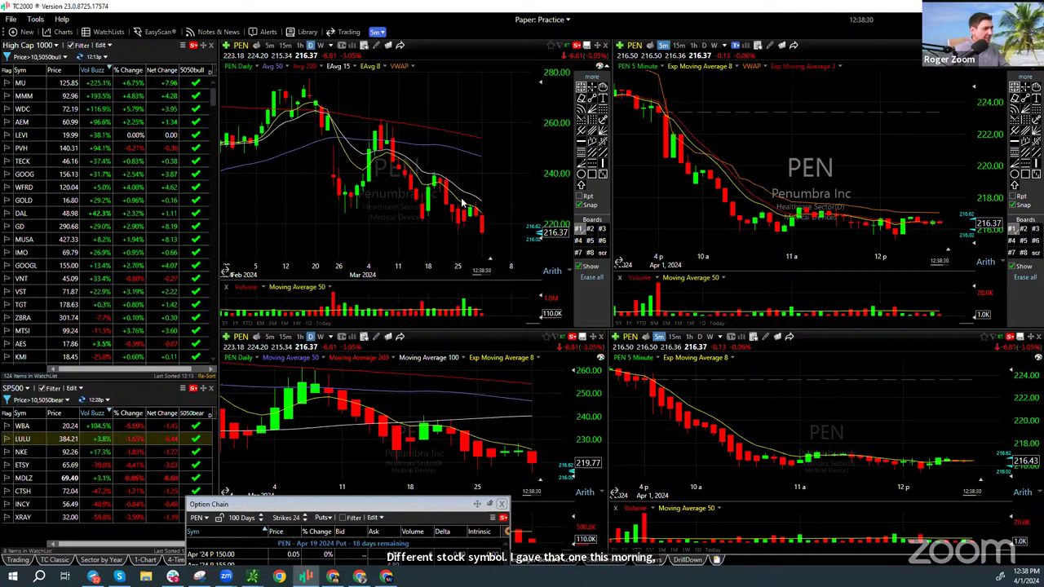
{"action": "left_click_drag", "start_coordinate": [477, 205], "coordinate": [501, 217]}
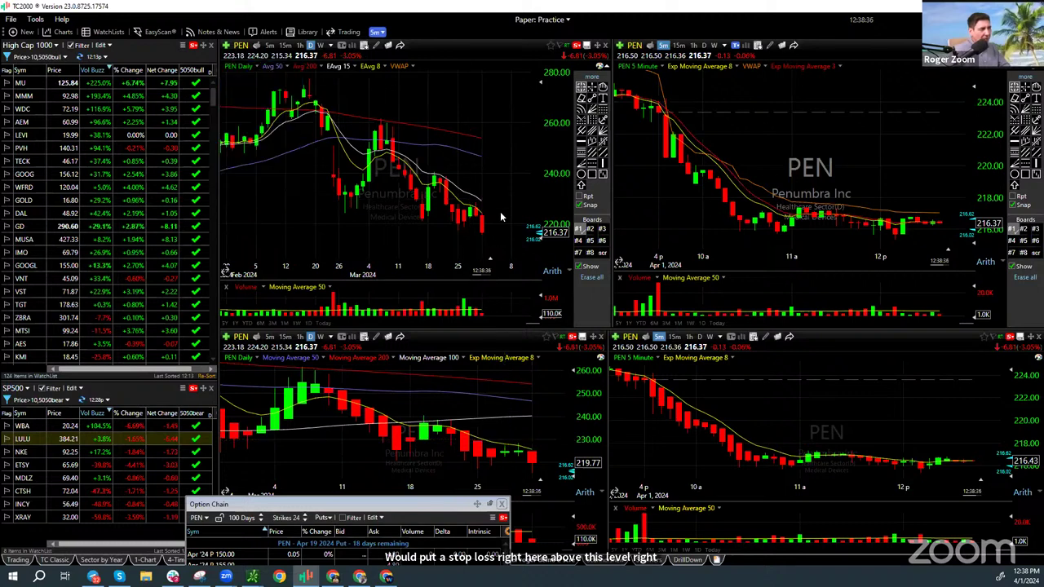
{"action": "right_click", "coordinate": [275, 226]}
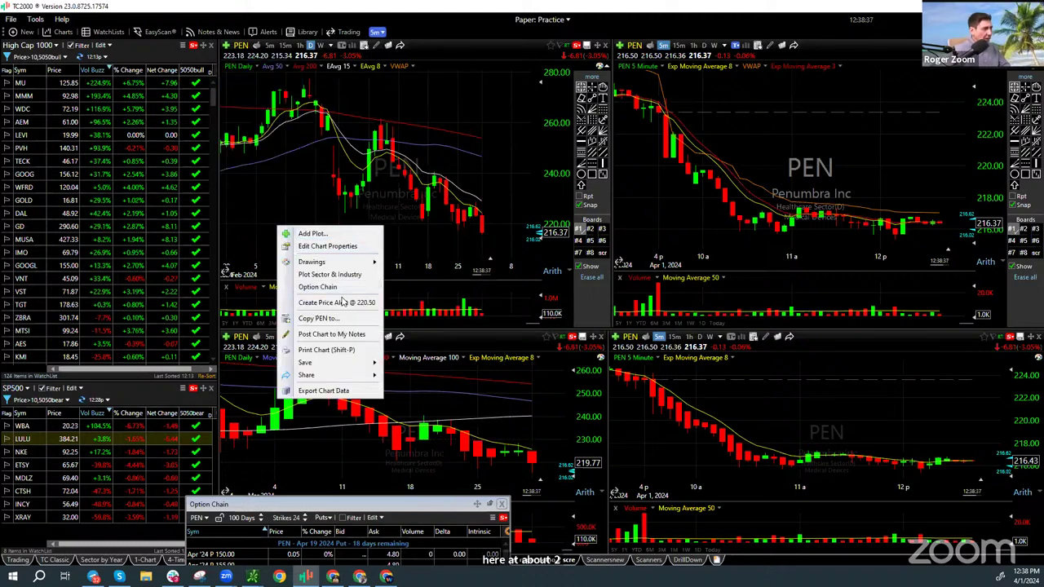
{"action": "left_click_drag", "start_coordinate": [338, 507], "coordinate": [318, 138]}
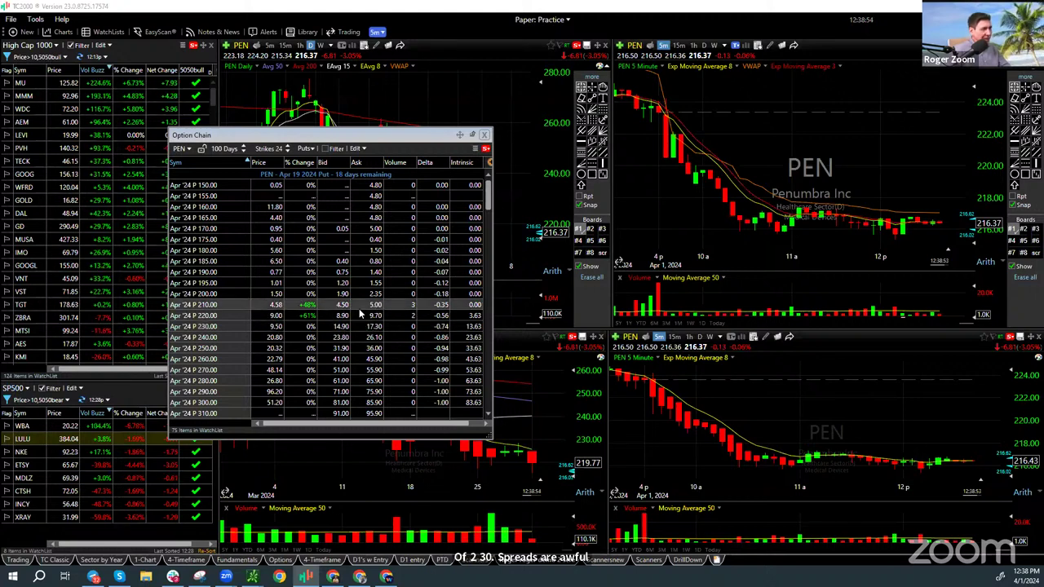
{"action": "left_click_drag", "start_coordinate": [358, 135], "coordinate": [319, 331]}
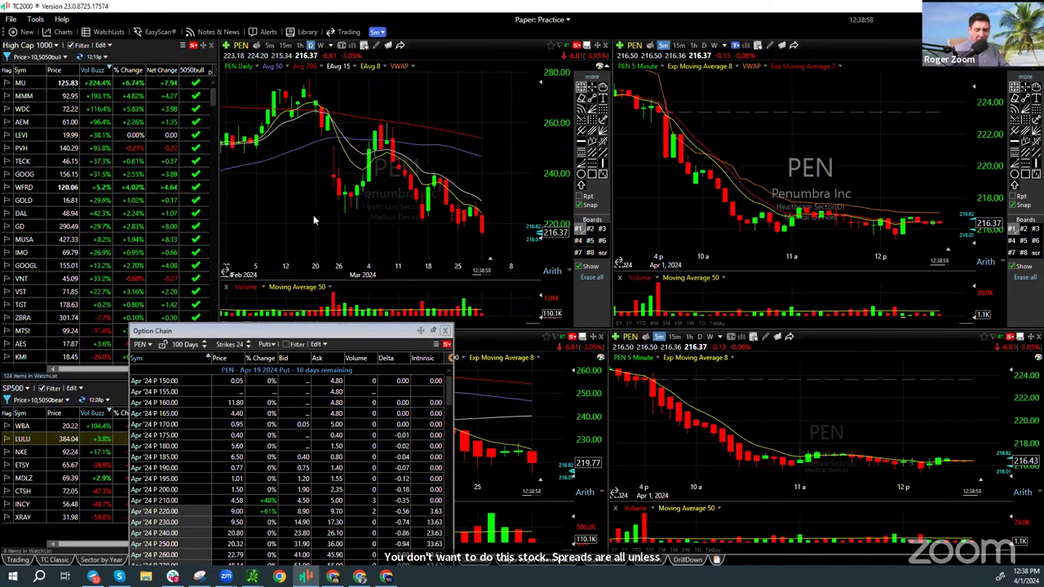
Bring up the NKE charts and examine the daily bars since March 22 for a breakdown alert and stop-loss level
{"action": "type", "text": "NKE"}
{"action": "key", "text": "Return"}
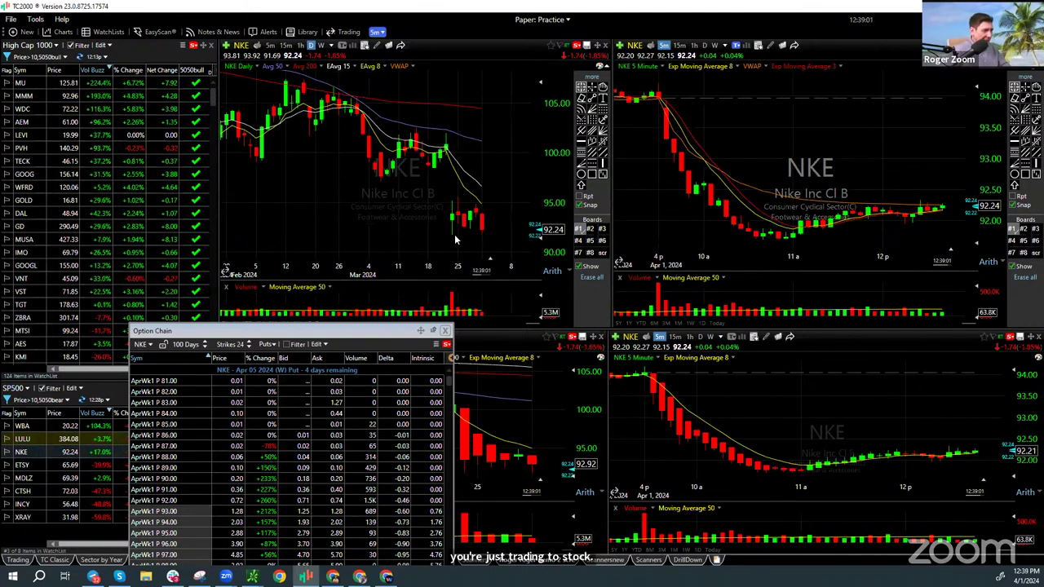
{"action": "left_click_drag", "start_coordinate": [450, 241], "coordinate": [453, 240]}
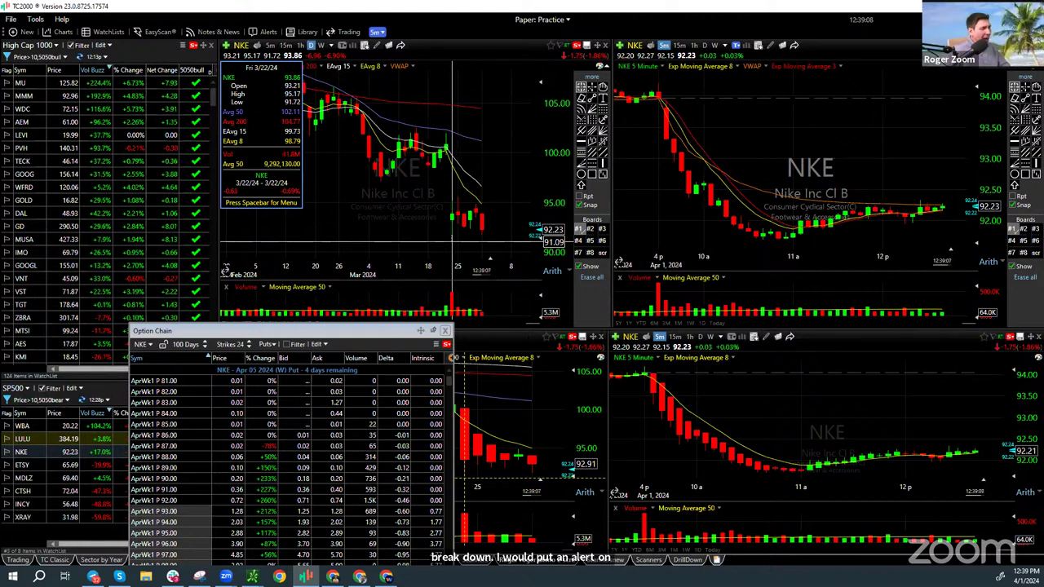
{"action": "left_click_drag", "start_coordinate": [454, 241], "coordinate": [437, 242]}
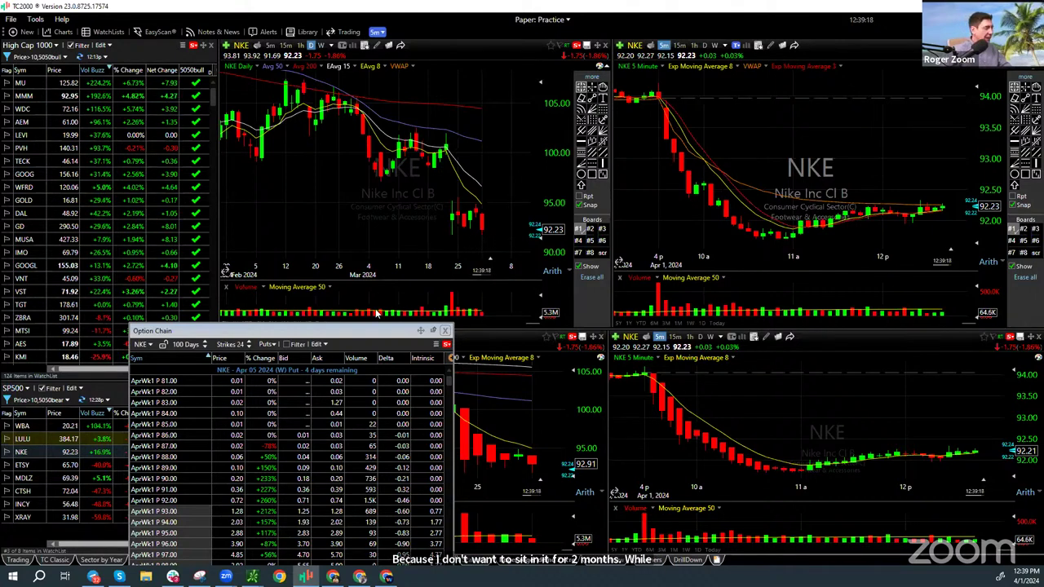
{"action": "left_click_drag", "start_coordinate": [476, 199], "coordinate": [476, 191]}
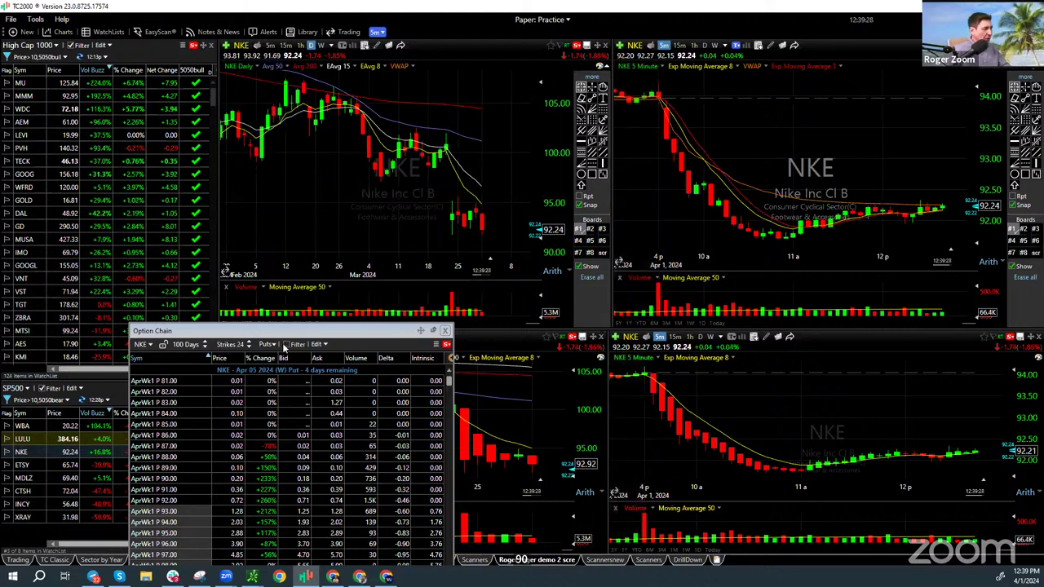
Examine the prices and deltas of NKE's April 19 puts in the option chain
{"action": "left_click_drag", "start_coordinate": [295, 334], "coordinate": [266, 164]}
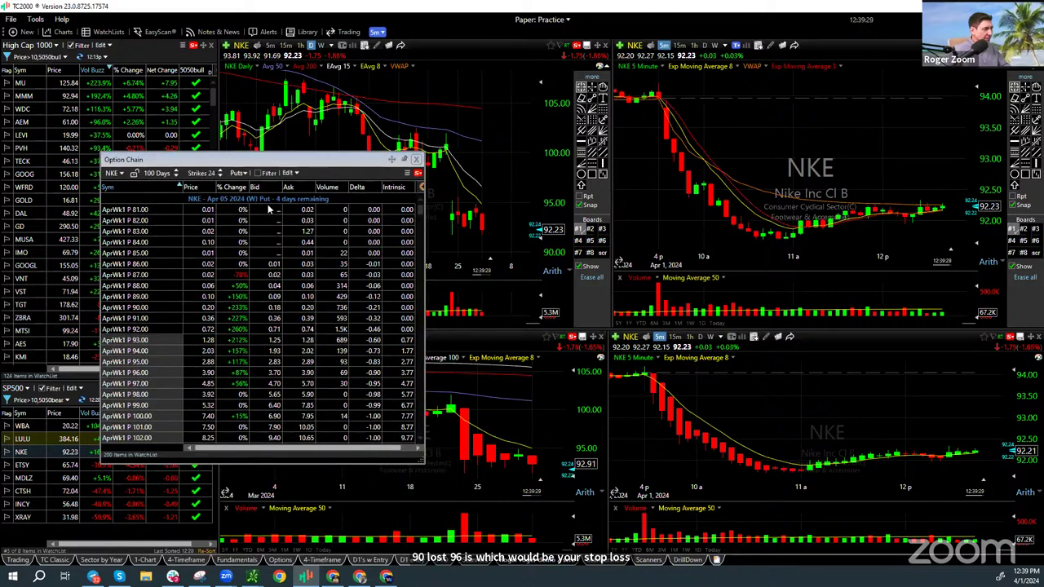
{"action": "scroll", "coordinate": [309, 282], "scroll_direction": "down", "scroll_amount": 6}
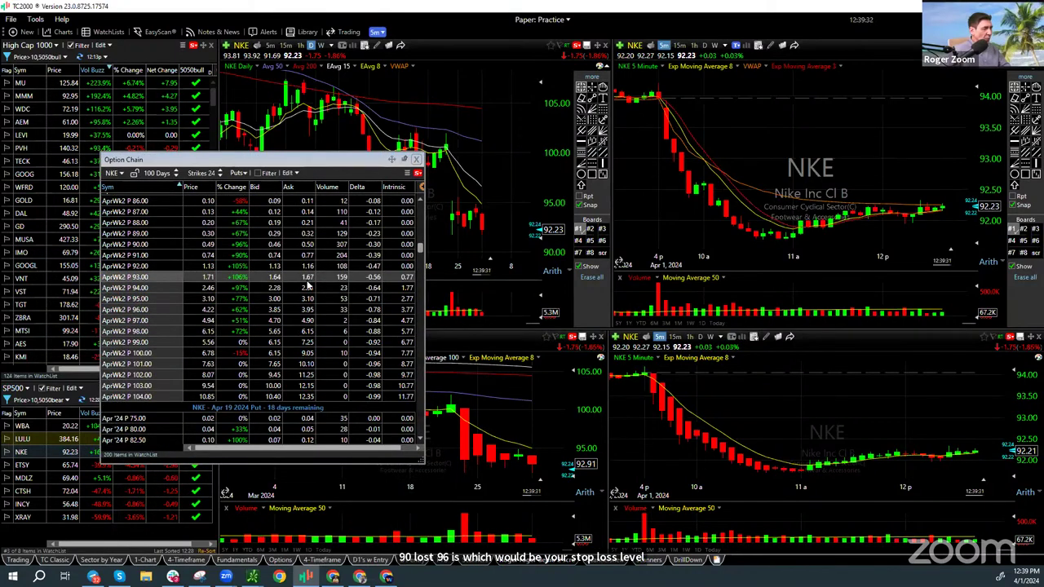
{"action": "scroll", "coordinate": [333, 380], "scroll_direction": "down", "scroll_amount": 6}
{"action": "scroll", "coordinate": [333, 380], "scroll_direction": "down", "scroll_amount": 5}
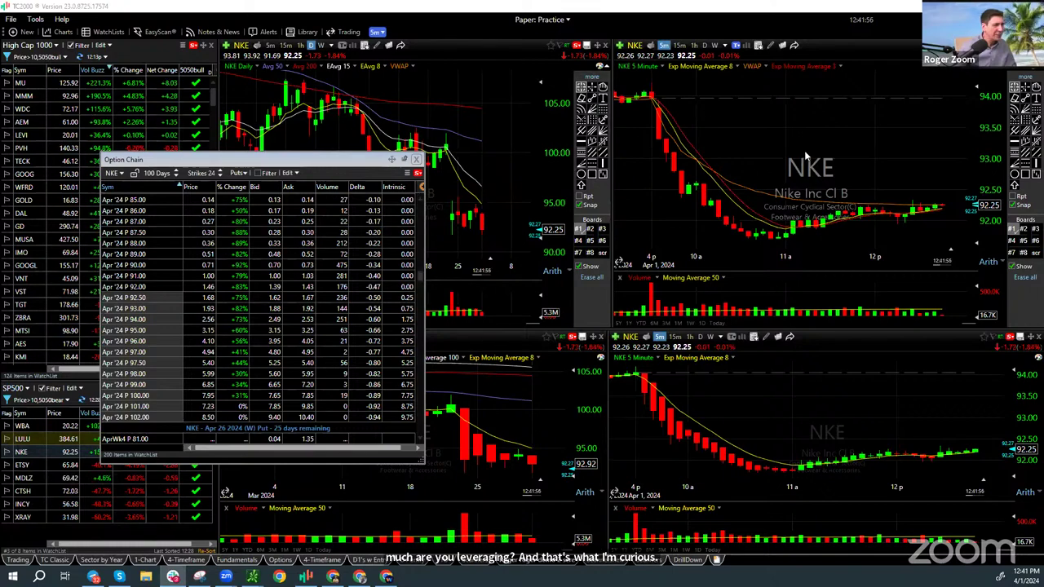
Revisit the SNN charts and bring up the CVX charts as a long-stock example
{"action": "type", "text": "SNN"}
{"action": "key", "text": "Return"}
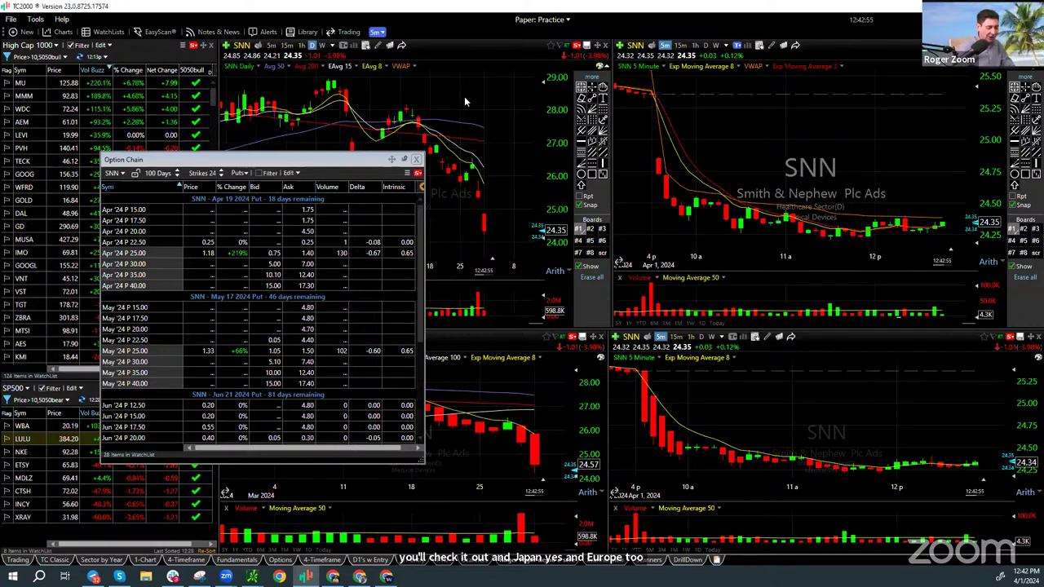
{"action": "type", "text": "CVX"}
{"action": "key", "text": "Return"}
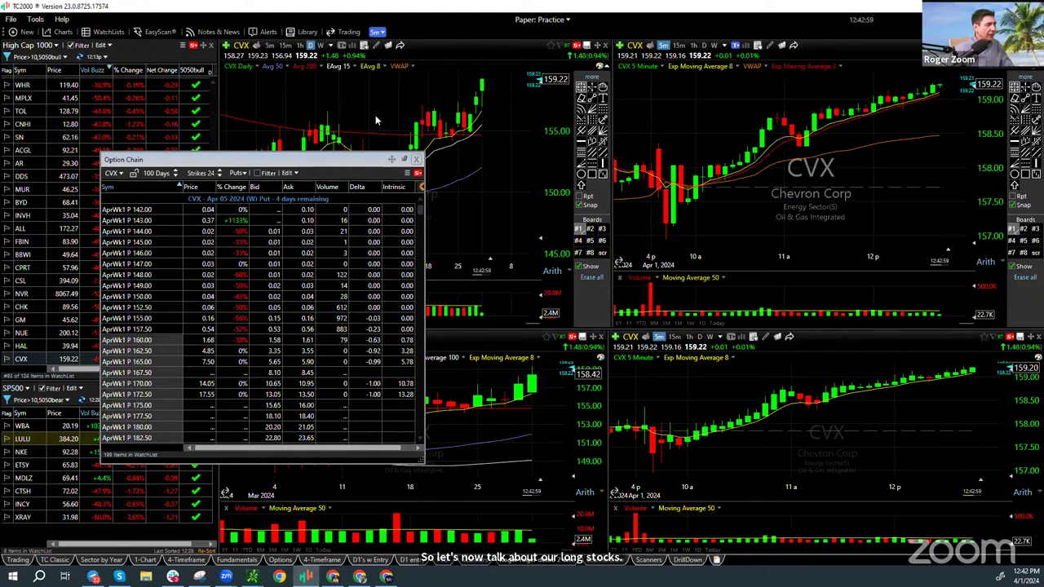
Show calls only in the CVX option chain and move it clear of the daily candles
{"action": "left_click", "coordinate": [239, 173]}
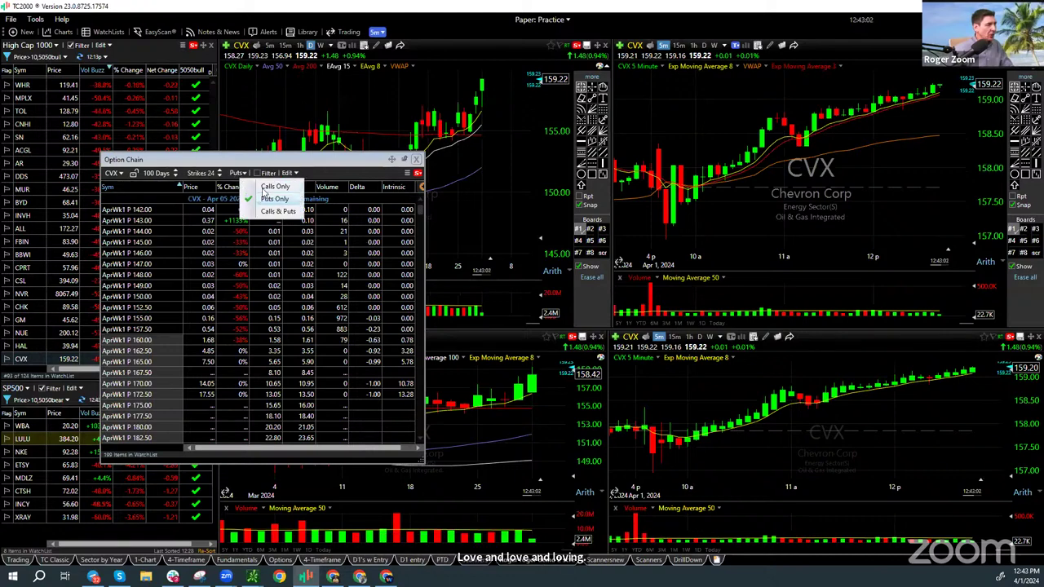
{"action": "left_click", "coordinate": [274, 186]}
{"action": "left_click_drag", "start_coordinate": [245, 160], "coordinate": [145, 254]}
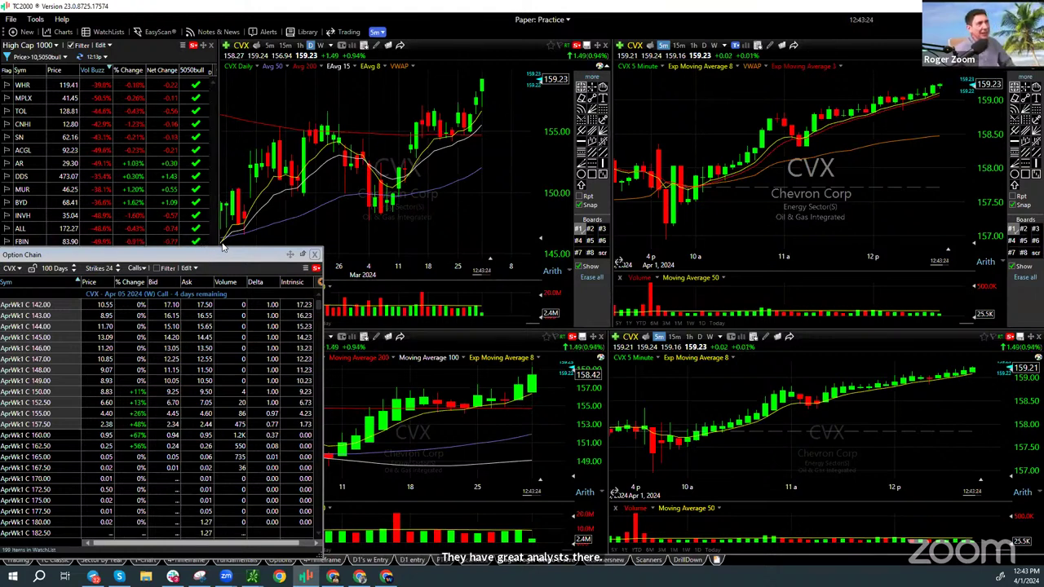
Inspect CVX's March 28 daily bar for a stop level and examine the April 19 calls
{"action": "left_click", "coordinate": [477, 120]}
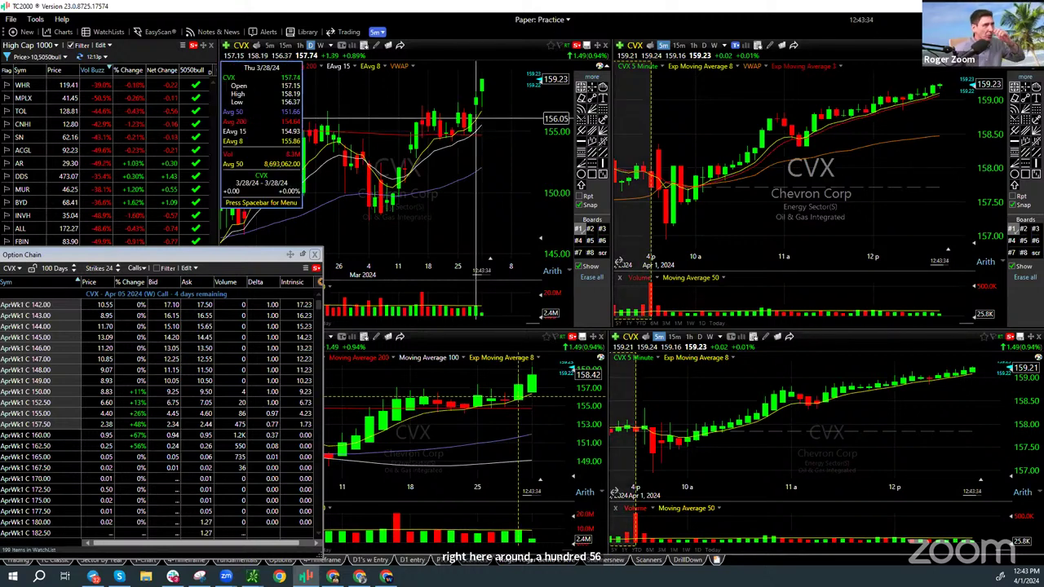
{"action": "scroll", "coordinate": [220, 392], "scroll_direction": "down", "scroll_amount": 10}
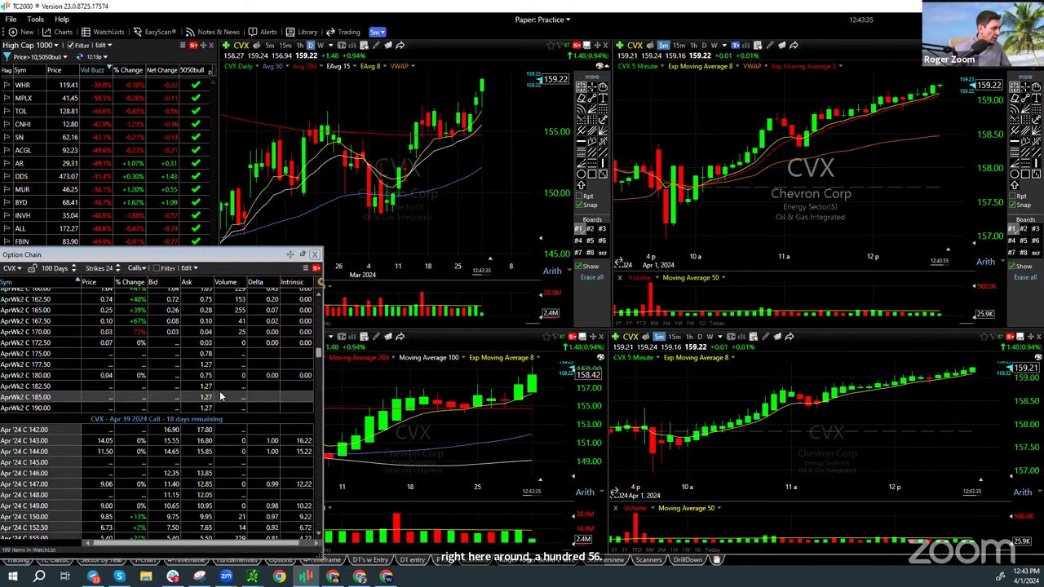
{"action": "scroll", "coordinate": [219, 391], "scroll_direction": "down", "scroll_amount": 8}
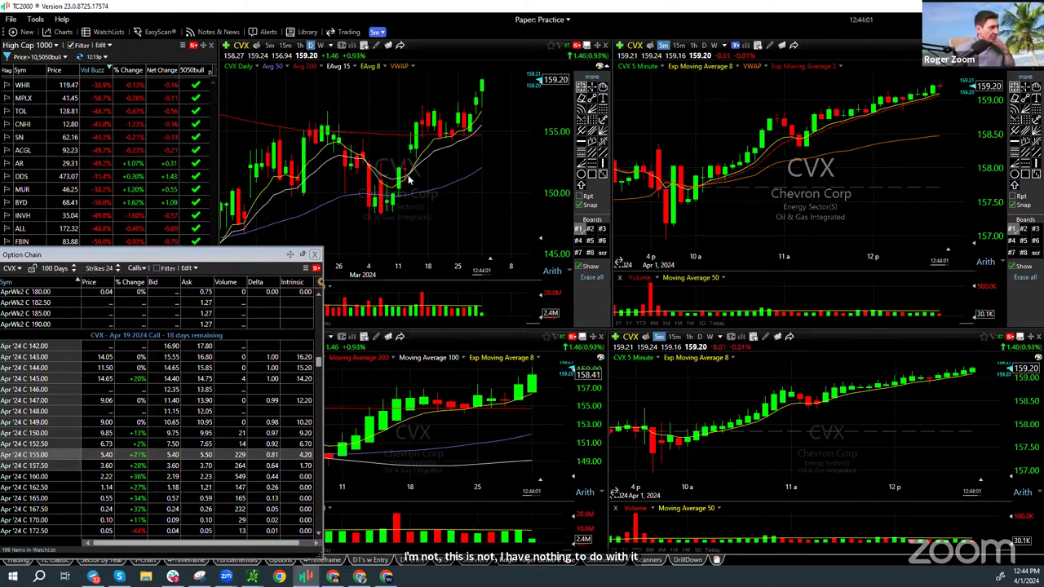
Recheck SNN's price action and return to the CVX charts
{"action": "type", "text": "snn"}
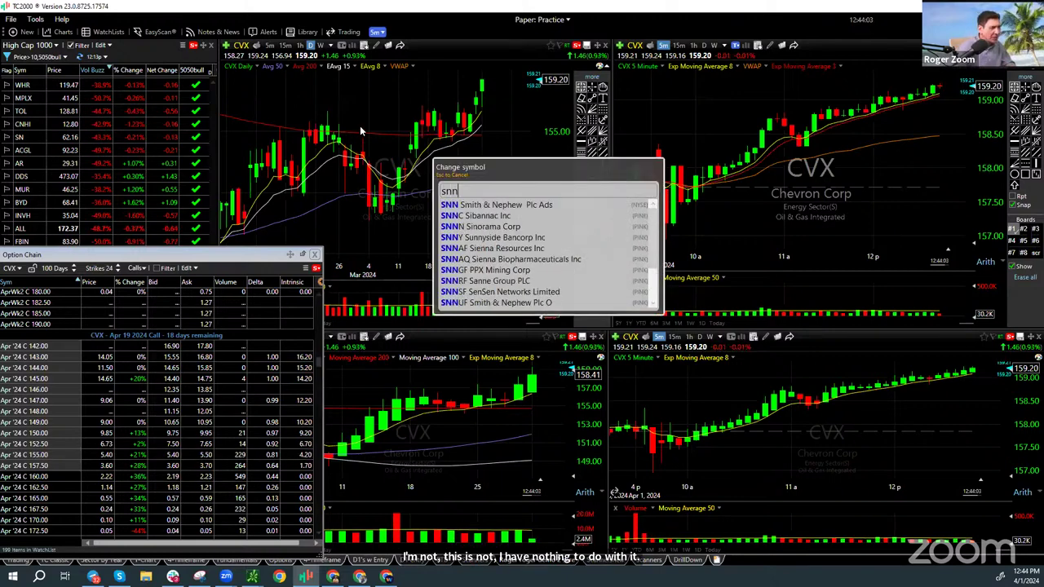
{"action": "key", "text": "Return"}
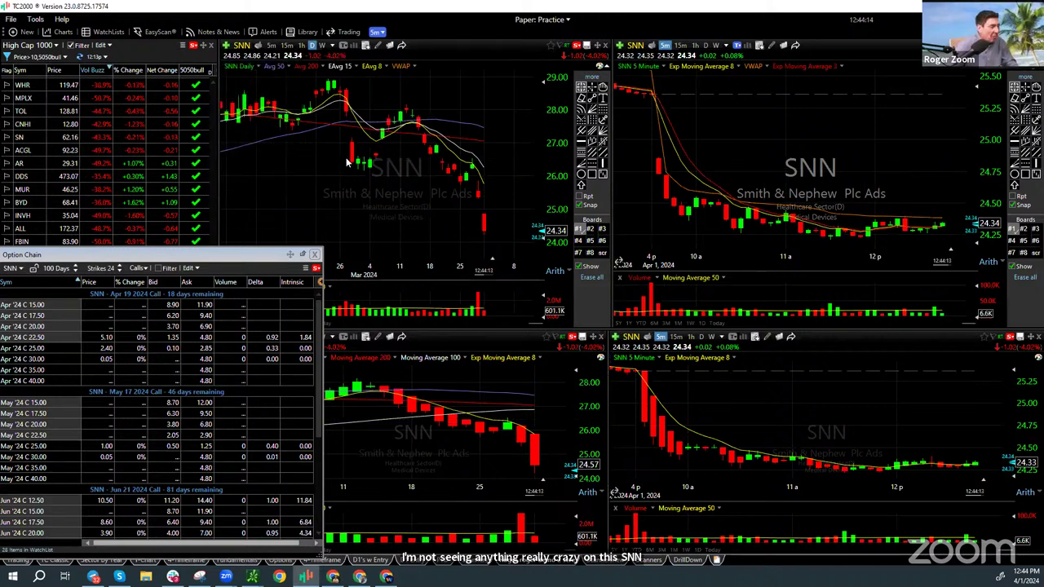
{"action": "type", "text": "CVX"}
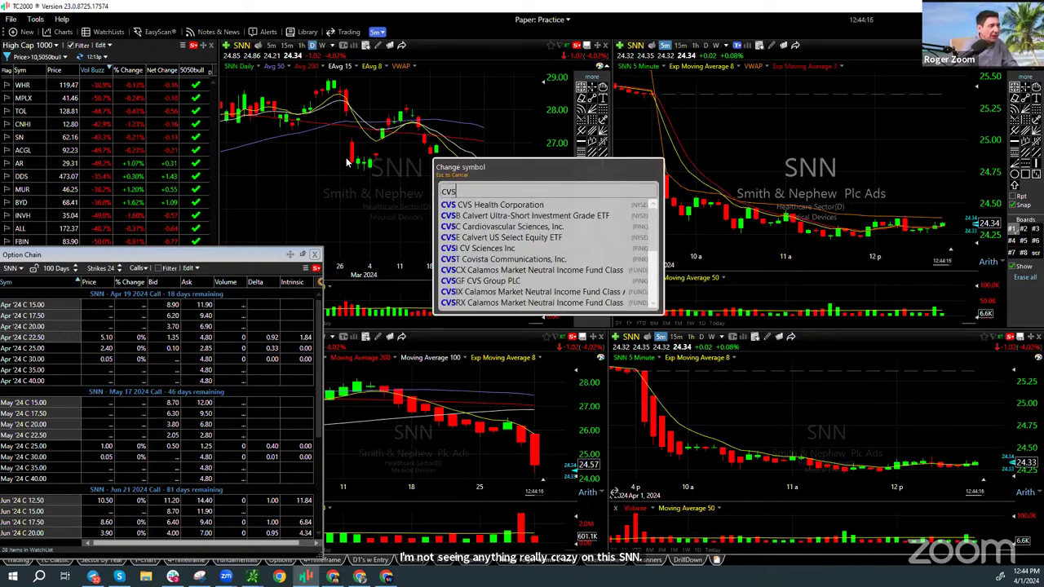
{"action": "key", "text": "Return"}
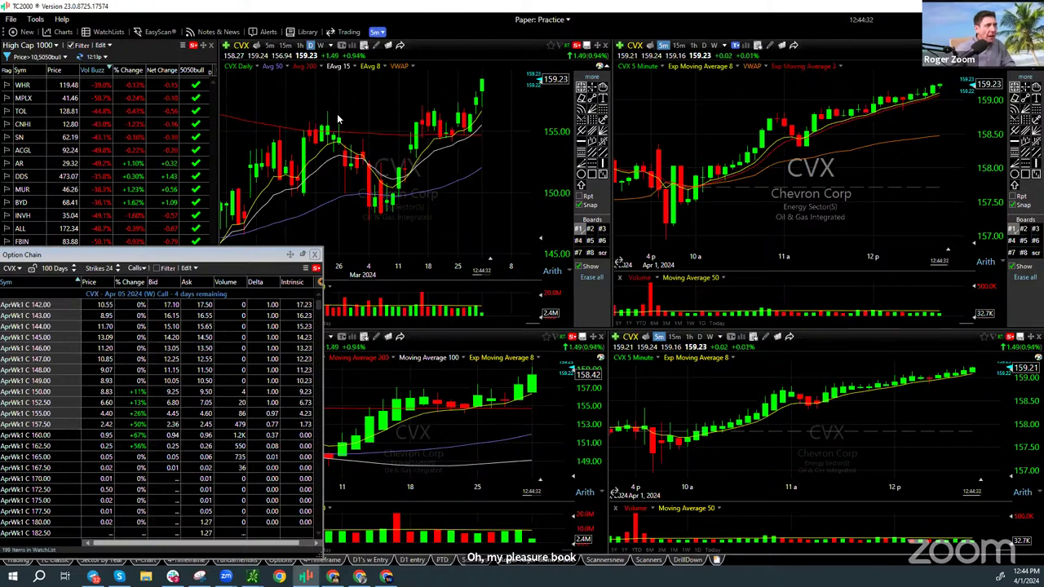
Bring up the PBF Energy charts and move the Option Chain window over the lower part of the daily chart
{"action": "type", "text": "p"}
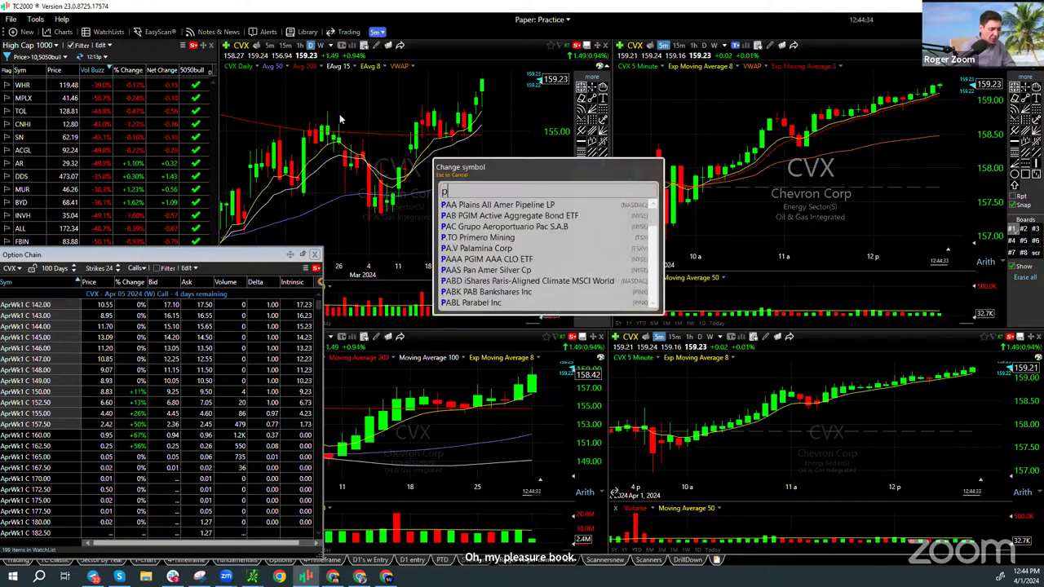
{"action": "type", "text": "bf"}
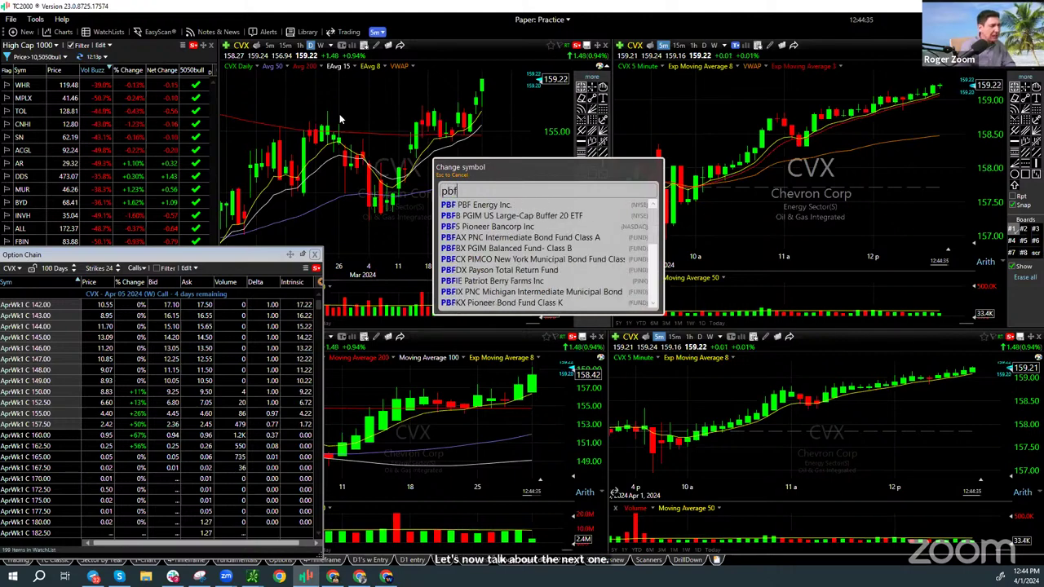
{"action": "key", "text": "Return"}
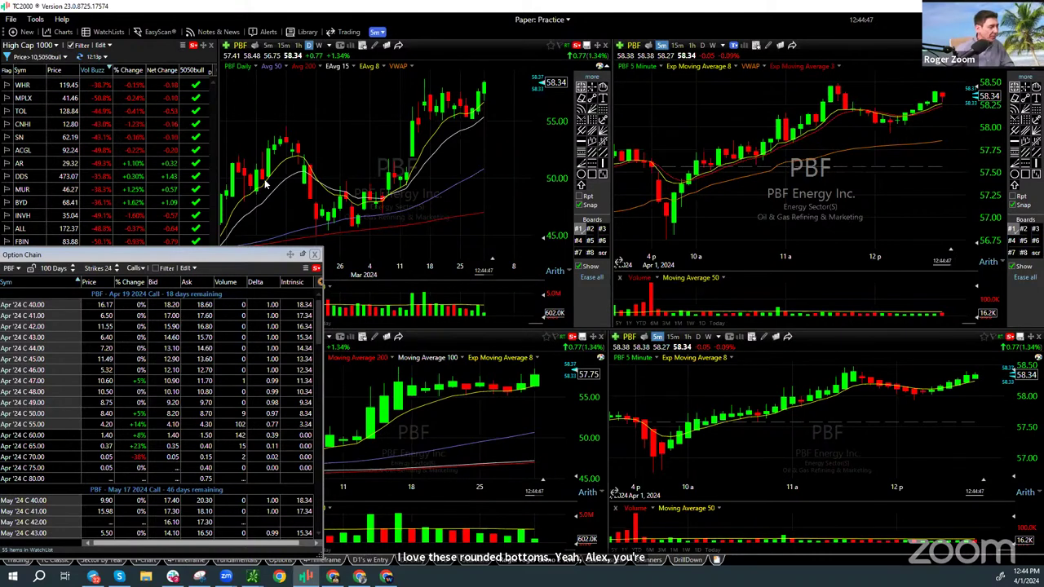
{"action": "left_click_drag", "start_coordinate": [227, 254], "coordinate": [357, 213]}
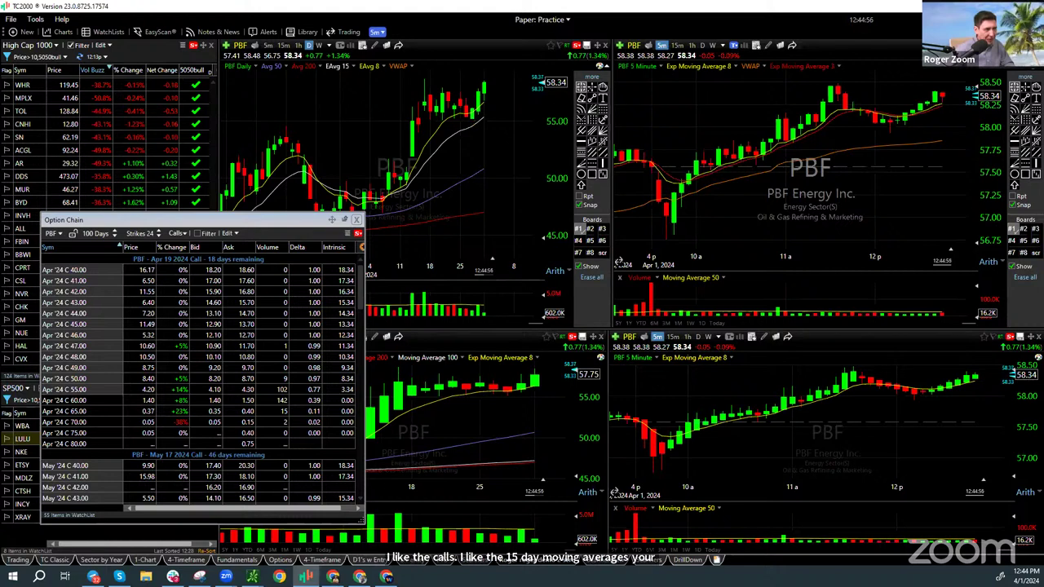
{"action": "left_click", "coordinate": [471, 121]}
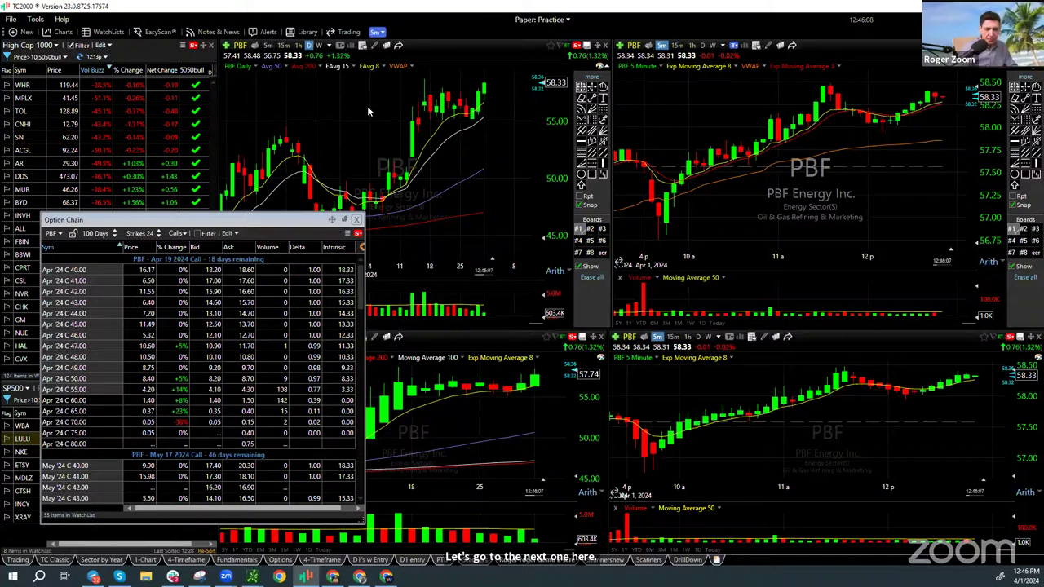
Bring up the BBY charts and outline an ascending triangle on the daily chart with rising support and near-flat resistance trendlines
{"action": "type", "text": "BBY"}
{"action": "key", "text": "Return"}
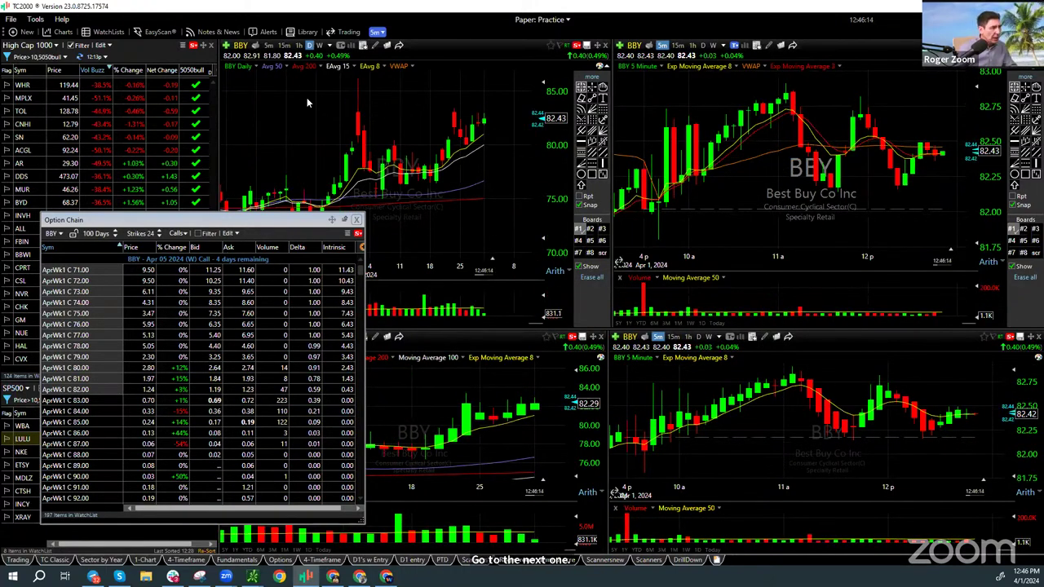
{"action": "scroll", "coordinate": [397, 151], "scroll_direction": "down", "scroll_amount": 4}
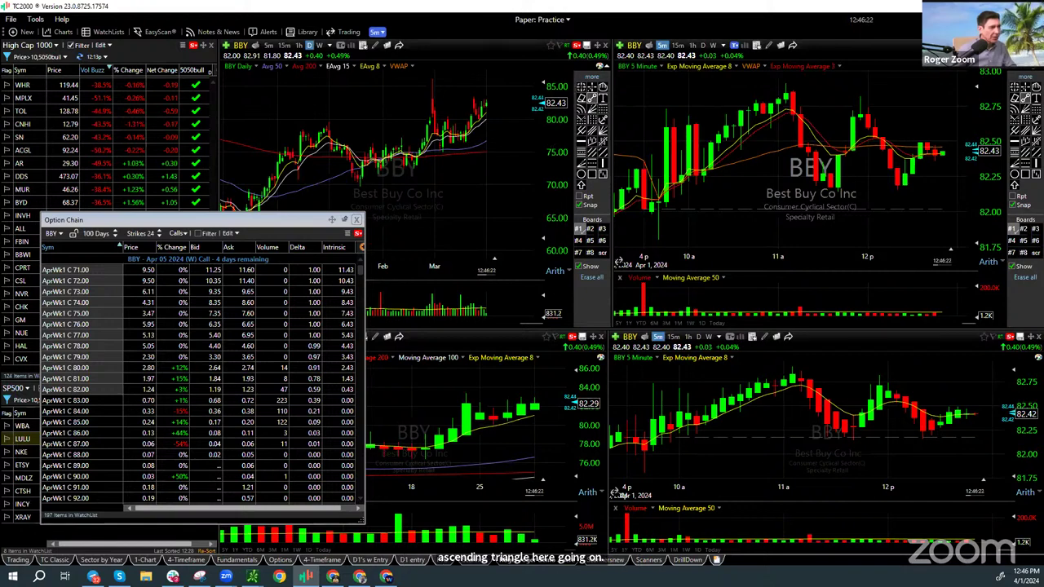
{"action": "left_click_drag", "start_coordinate": [483, 115], "coordinate": [459, 139]}
{"action": "left_click", "coordinate": [592, 97]}
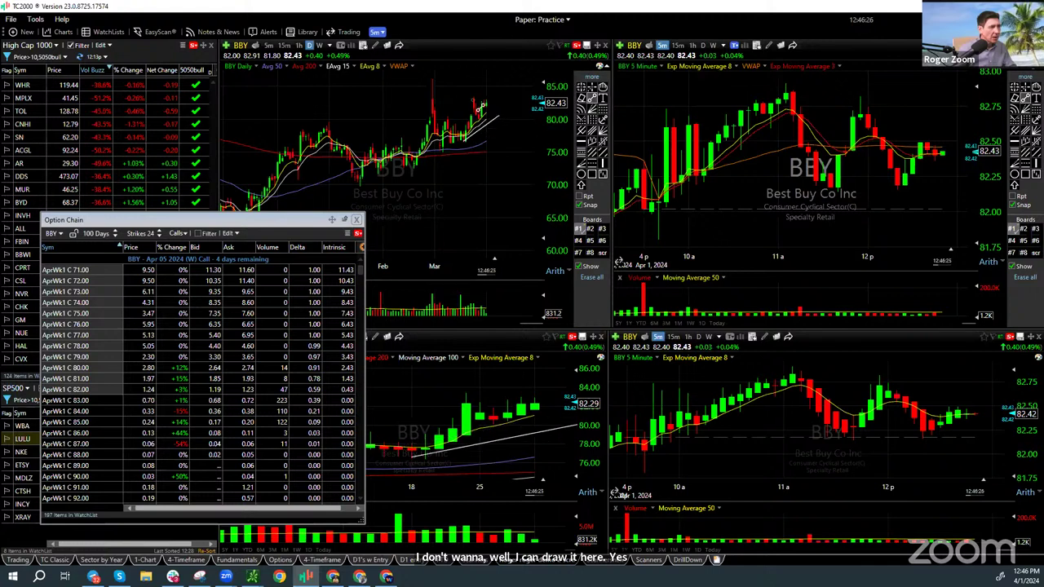
{"action": "left_click_drag", "start_coordinate": [425, 94], "coordinate": [519, 101]}
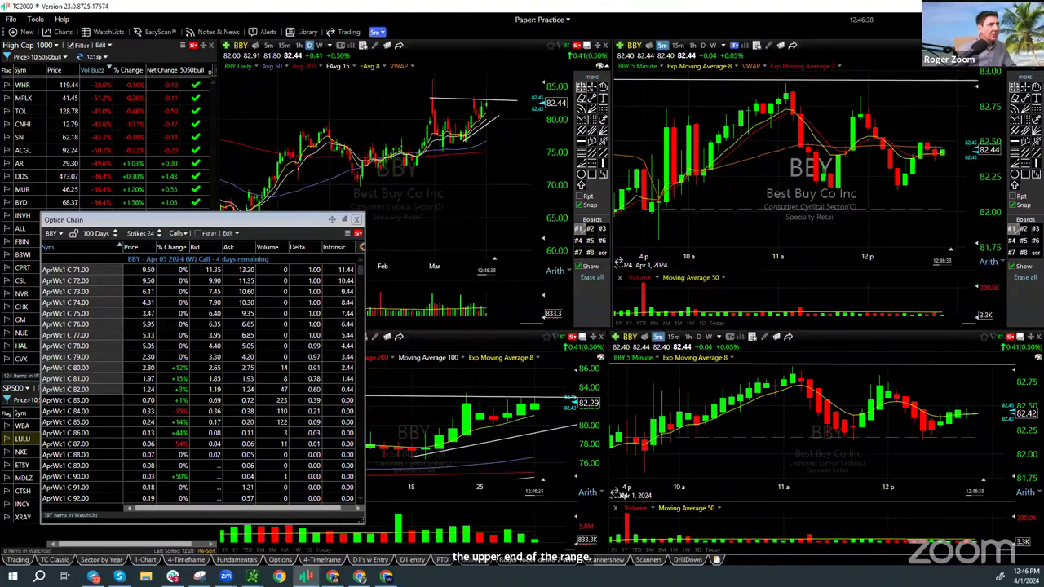
Examine BBY's April 19 calls, and bring up CIVI with a longer history on its daily chart
{"action": "scroll", "coordinate": [259, 359], "scroll_direction": "down", "scroll_amount": 9}
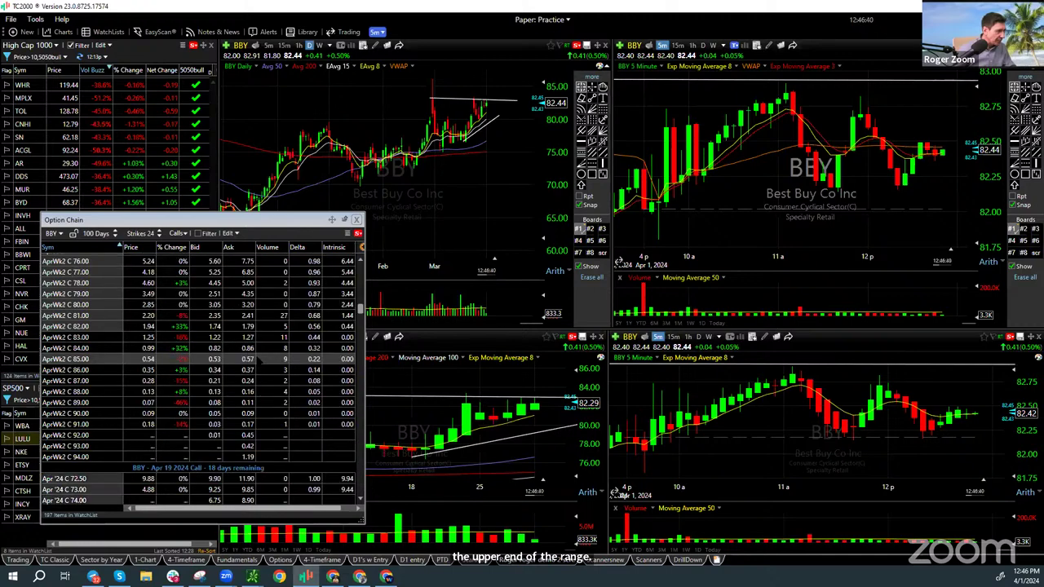
{"action": "scroll", "coordinate": [260, 359], "scroll_direction": "down", "scroll_amount": 5}
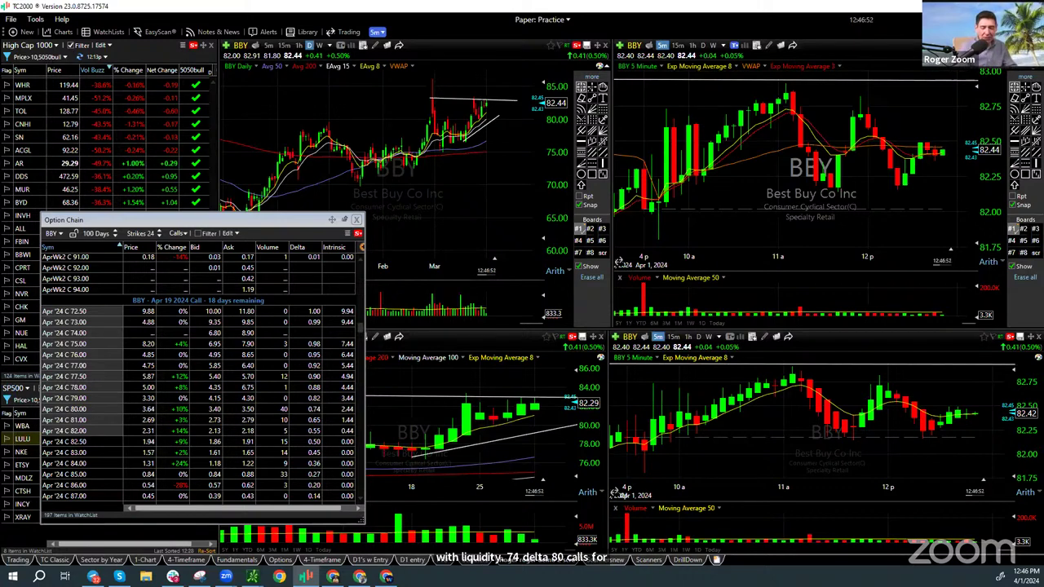
{"action": "type", "text": "civi"}
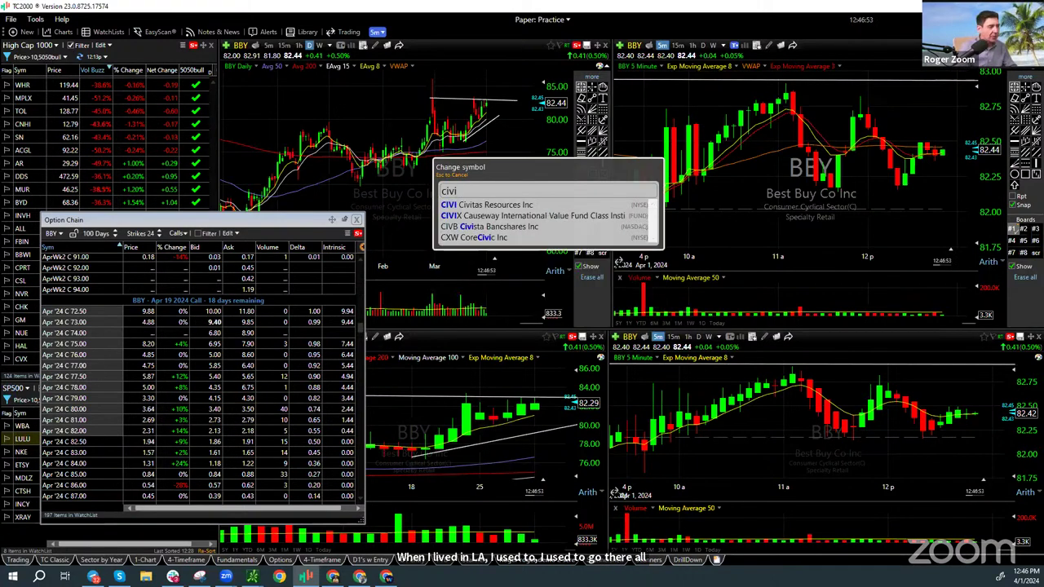
{"action": "key", "text": "Return"}
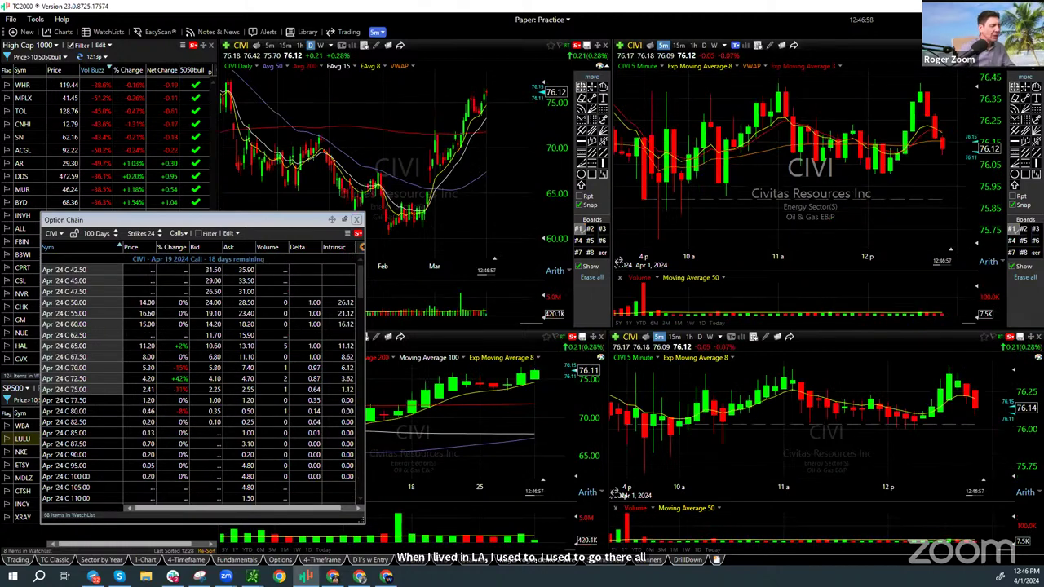
{"action": "scroll", "coordinate": [383, 163], "scroll_direction": "down", "scroll_amount": 5}
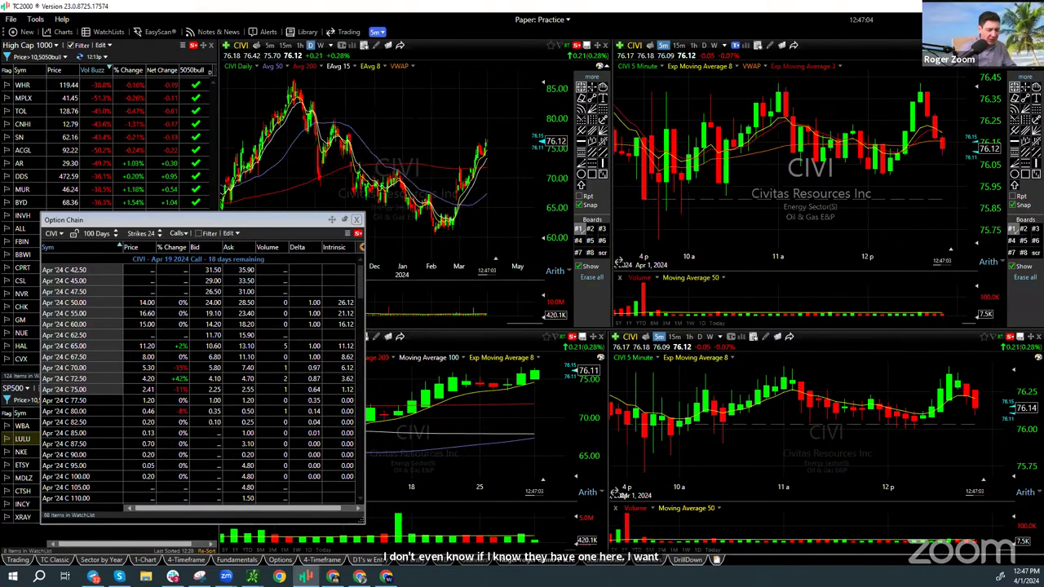
Bring up the FTRE charts and examine the recent daily candles alongside its call options
{"action": "type", "text": "FTRE"}
{"action": "key", "text": "Return"}
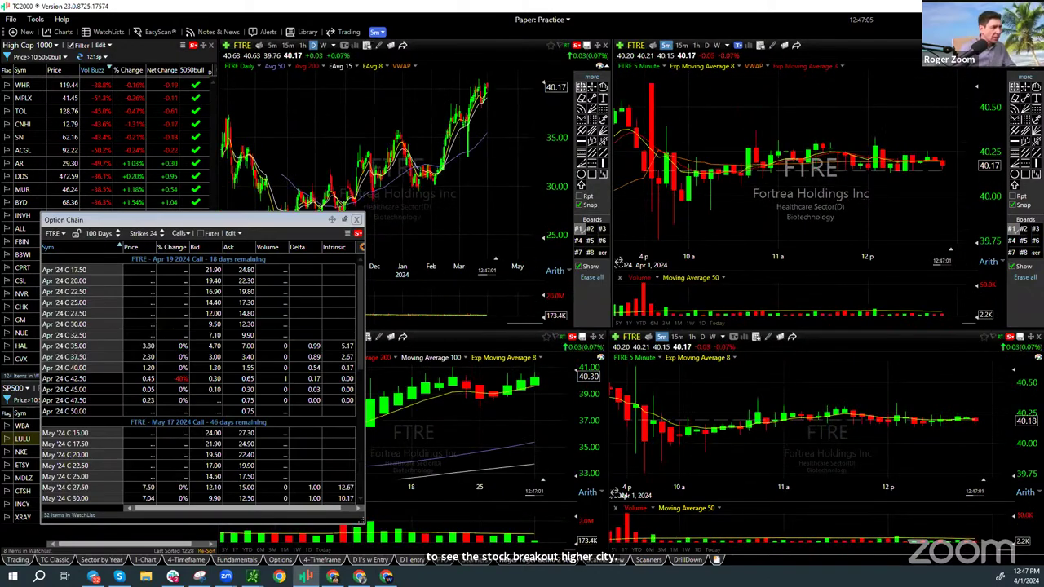
{"action": "scroll", "coordinate": [383, 163], "scroll_direction": "up", "scroll_amount": 5}
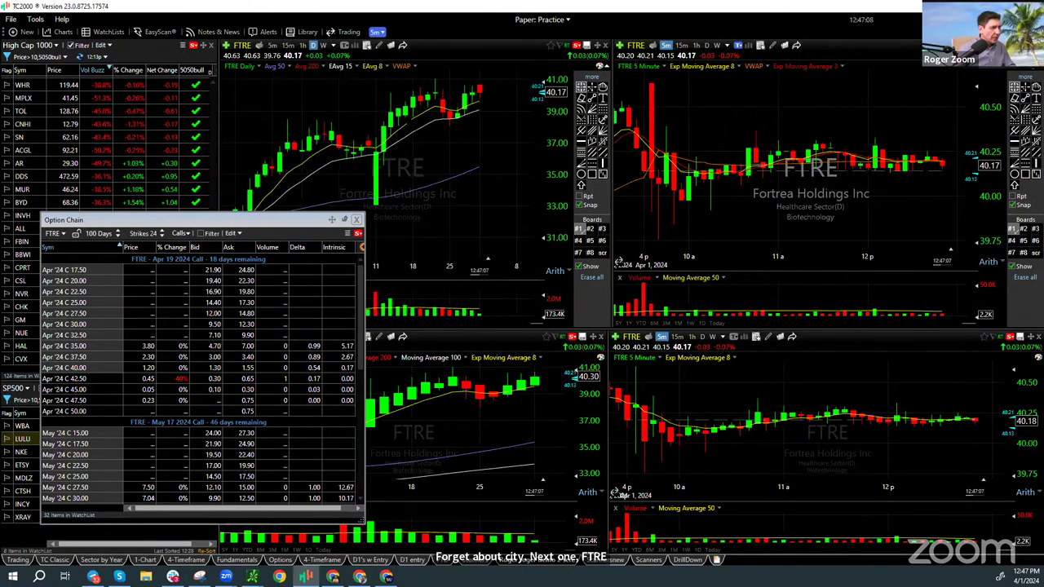
{"action": "scroll", "coordinate": [384, 163], "scroll_direction": "up", "scroll_amount": 1}
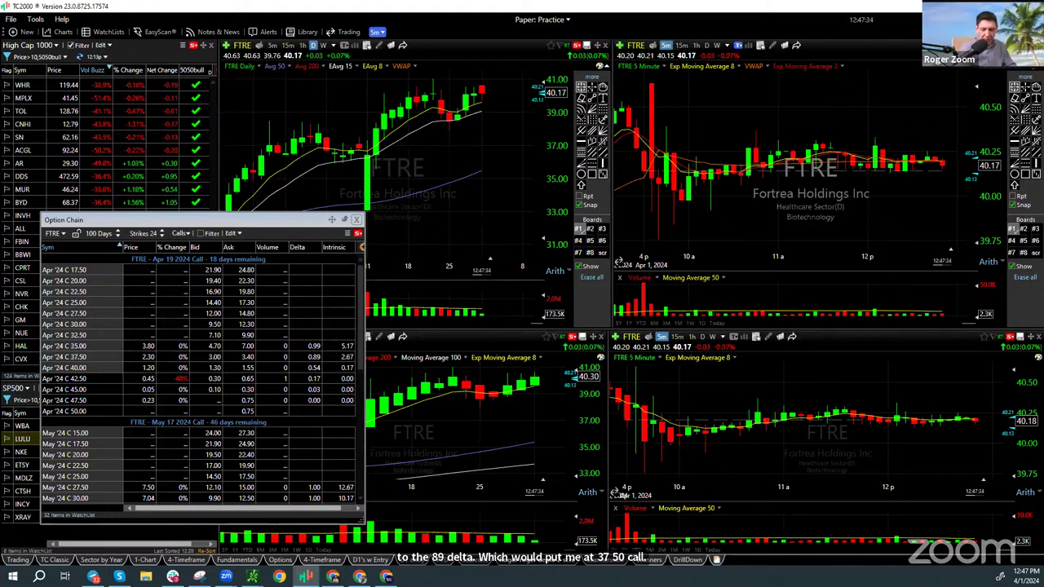
{"action": "type", "text": "jknf"}
{"action": "key", "text": "Return"}
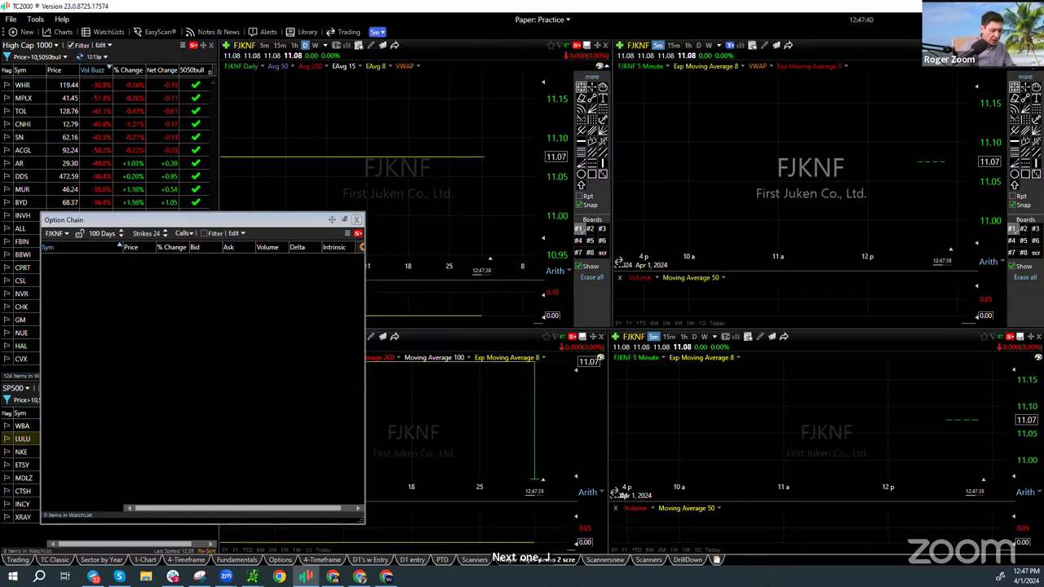
{"action": "type", "text": "fjknf"}
{"action": "key", "text": "Return"}
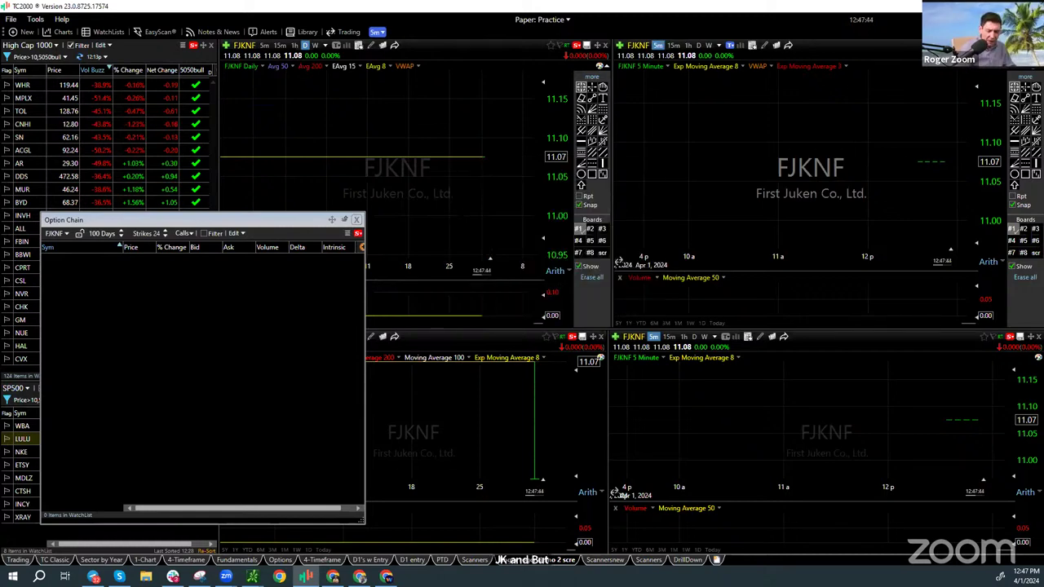
Review the JXN charts and calls, and bring up HUBB as the next long candidate
{"action": "type", "text": "jxn"}
{"action": "key", "text": "Return"}
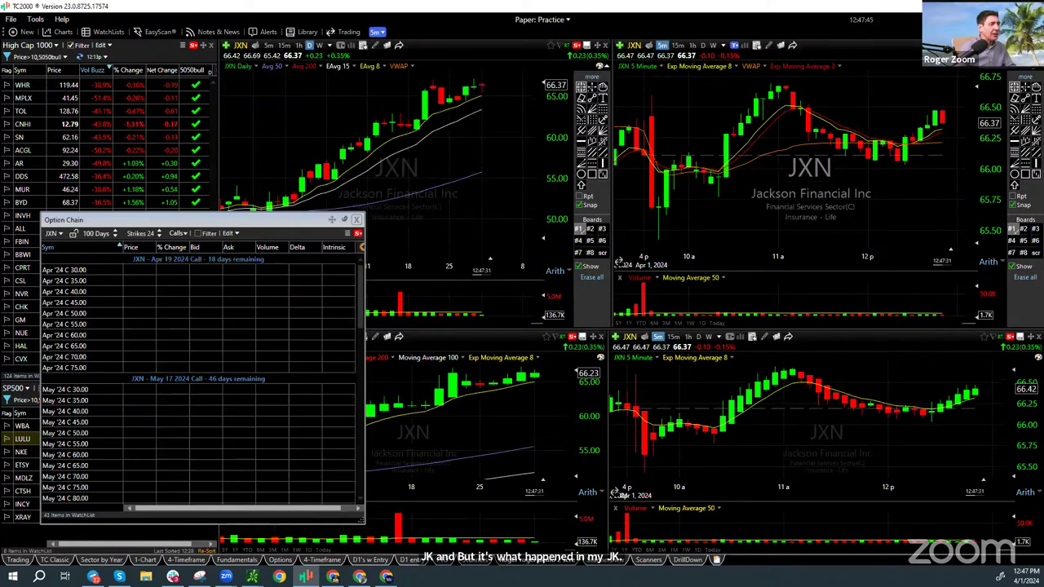
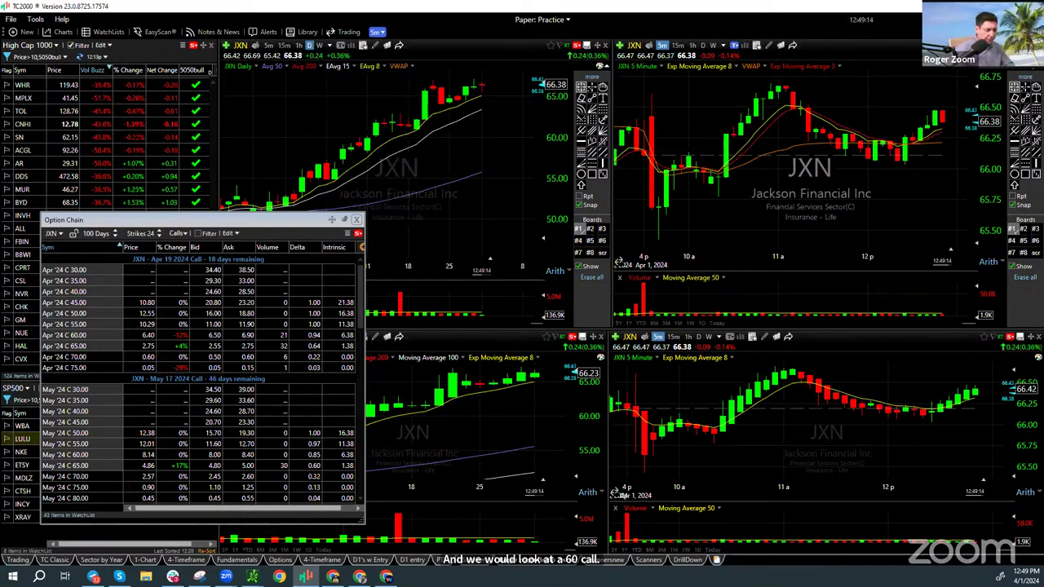
{"action": "type", "text": "hubb"}
{"action": "key", "text": "Return"}
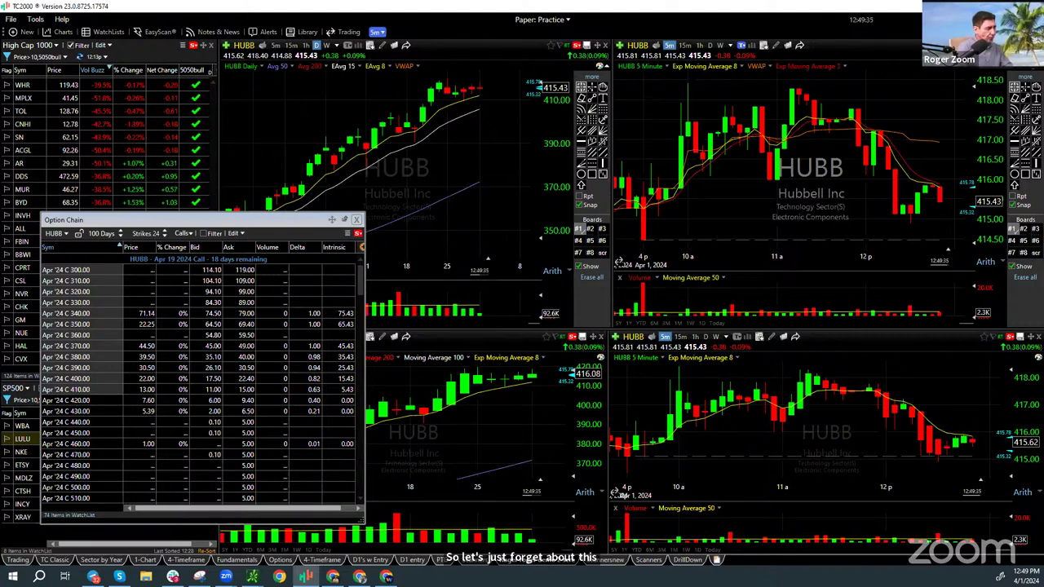
Recheck JXN's April 19 calls and bring up the BCC charts and option chain
{"action": "type", "text": "JXN"}
{"action": "key", "text": "Return"}
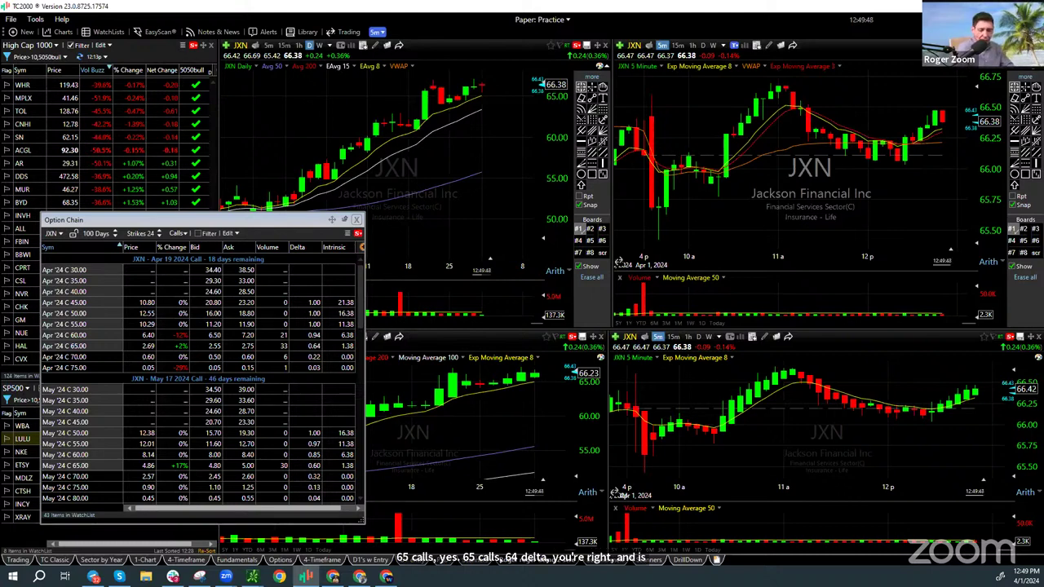
{"action": "type", "text": "BCC"}
{"action": "key", "text": "Return"}
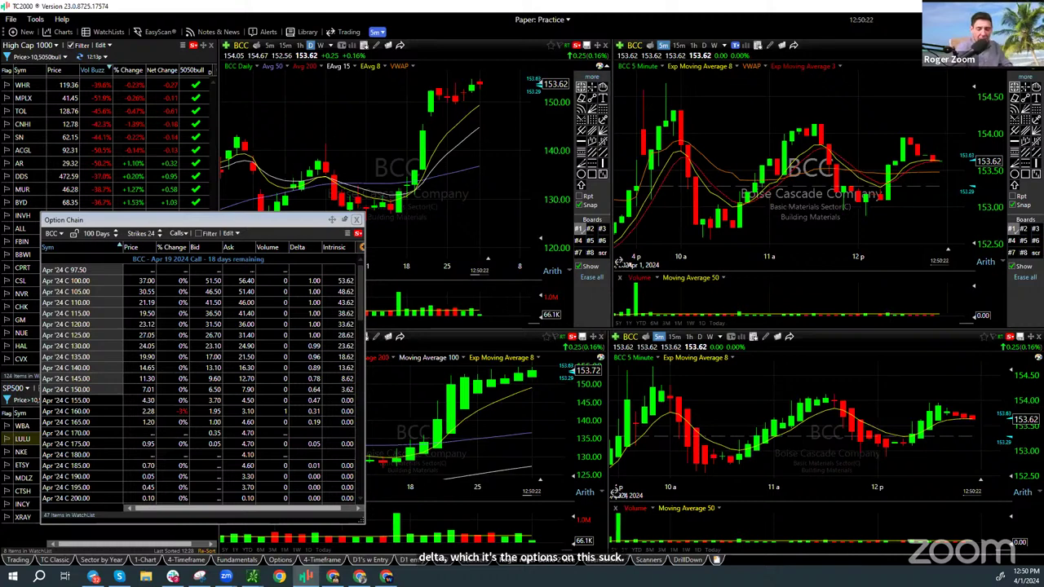
Bring up the GMS Inc charts and review its April 19 calls
{"action": "type", "text": "GMCI"}
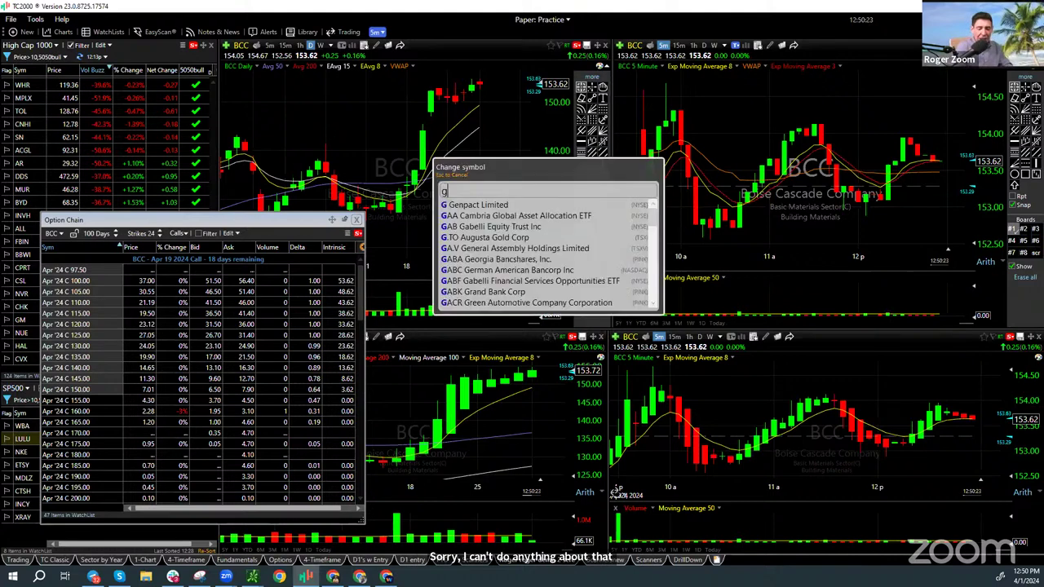
{"action": "key", "text": "Return"}
{"action": "type", "text": "GMS"}
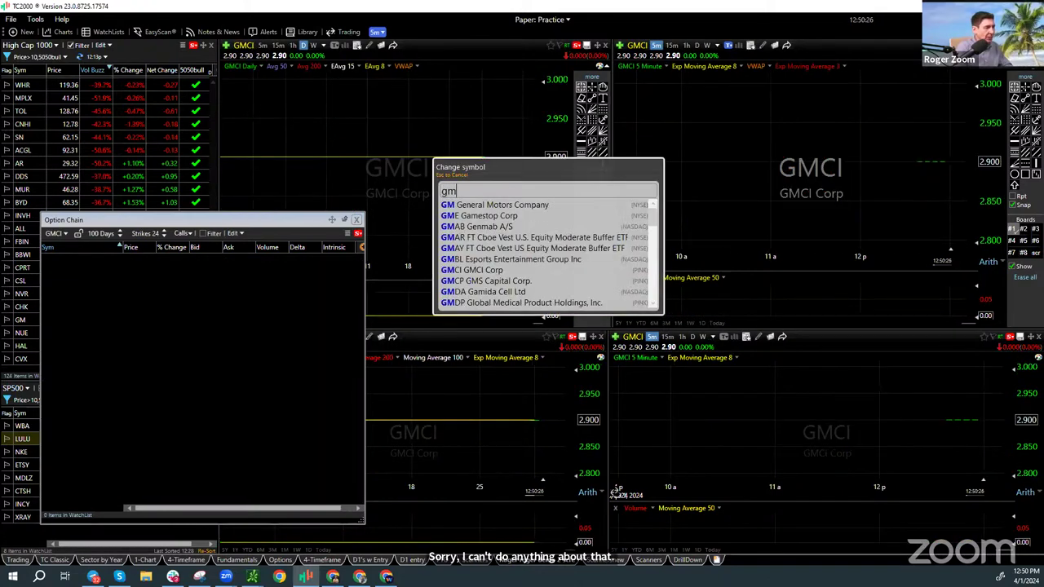
{"action": "key", "text": "Return"}
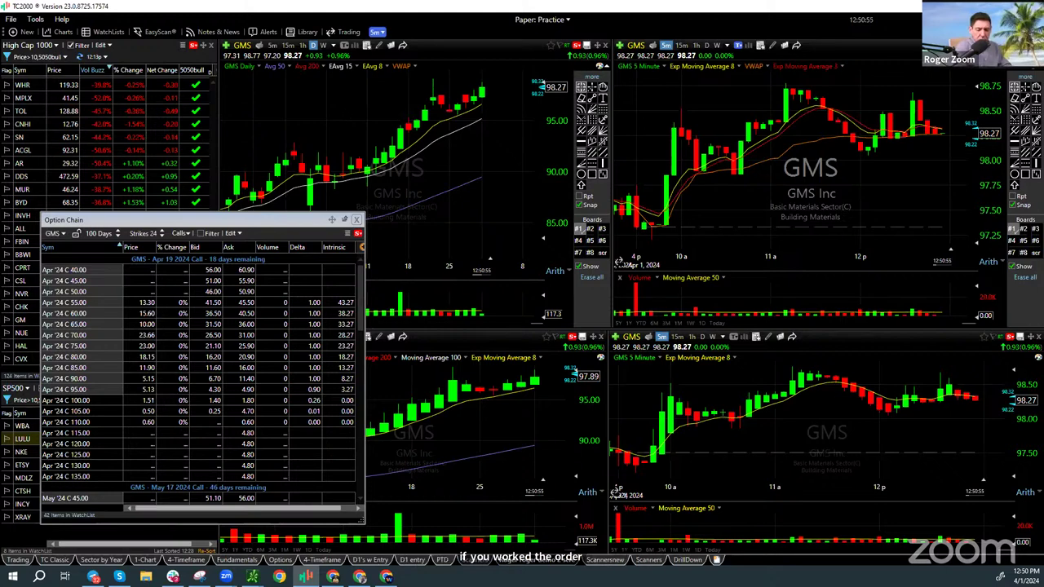
Bring up the WMS charts and examine the daily price action over wider and closer time ranges
{"action": "type", "text": "WMS"}
{"action": "key", "text": "Return"}
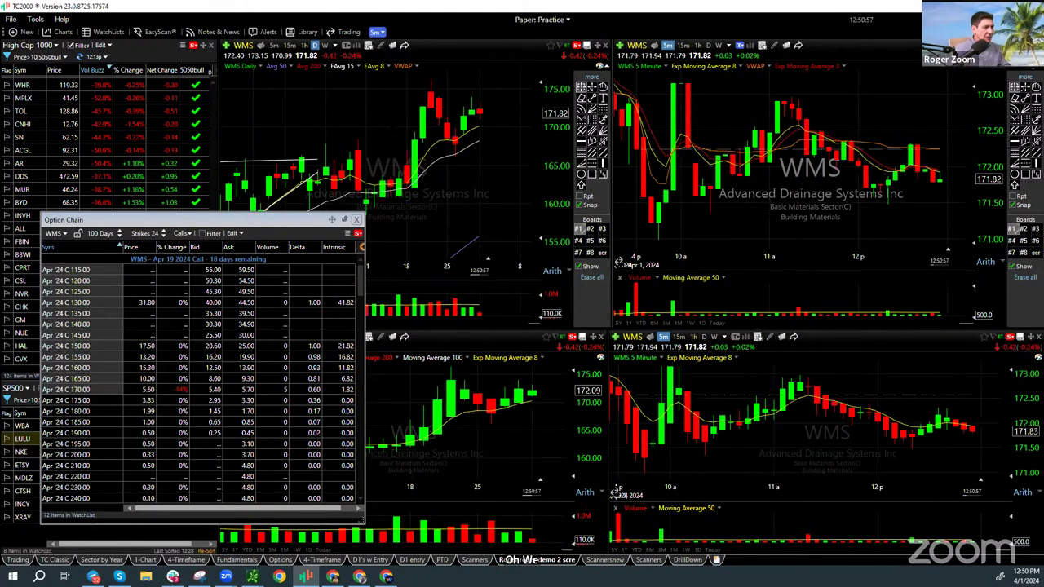
{"action": "scroll", "coordinate": [391, 163], "scroll_direction": "down", "scroll_amount": 5}
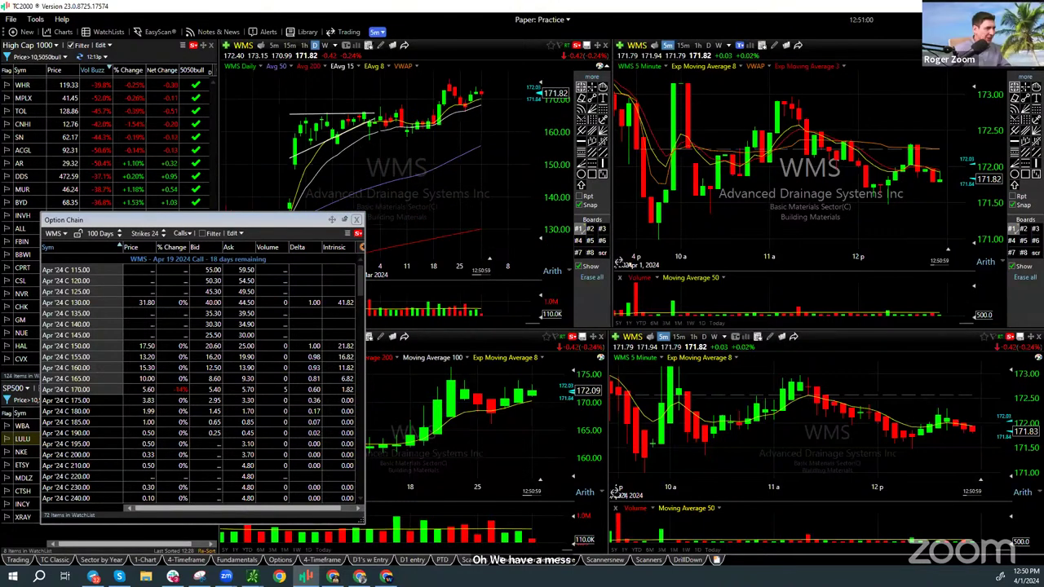
{"action": "scroll", "coordinate": [392, 163], "scroll_direction": "up", "scroll_amount": 2}
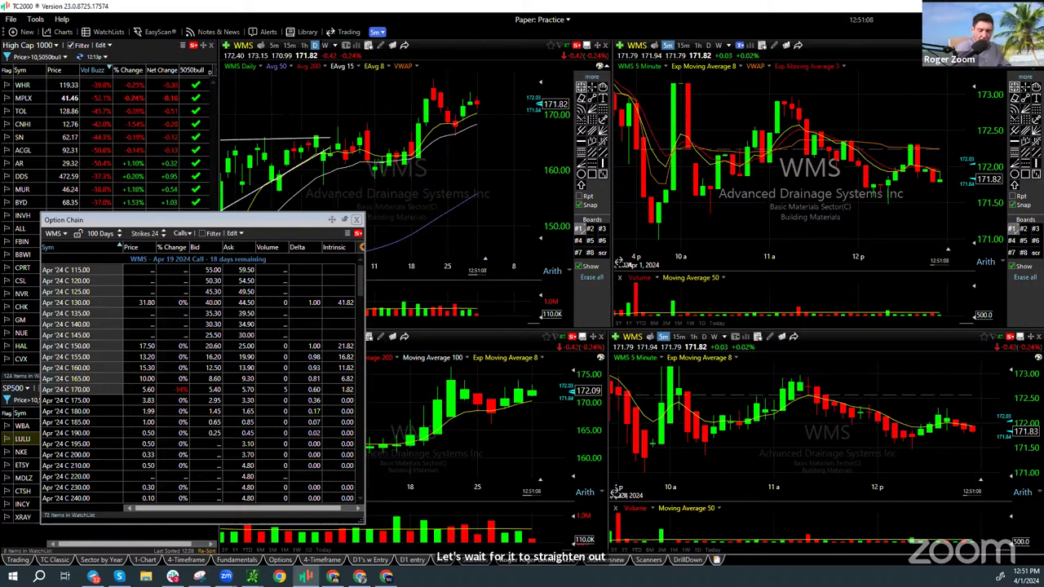
Review the SKYW charts and calls, and bring up WYNN as a gaming stock example
{"action": "type", "text": "SKYW"}
{"action": "key", "text": "Return"}
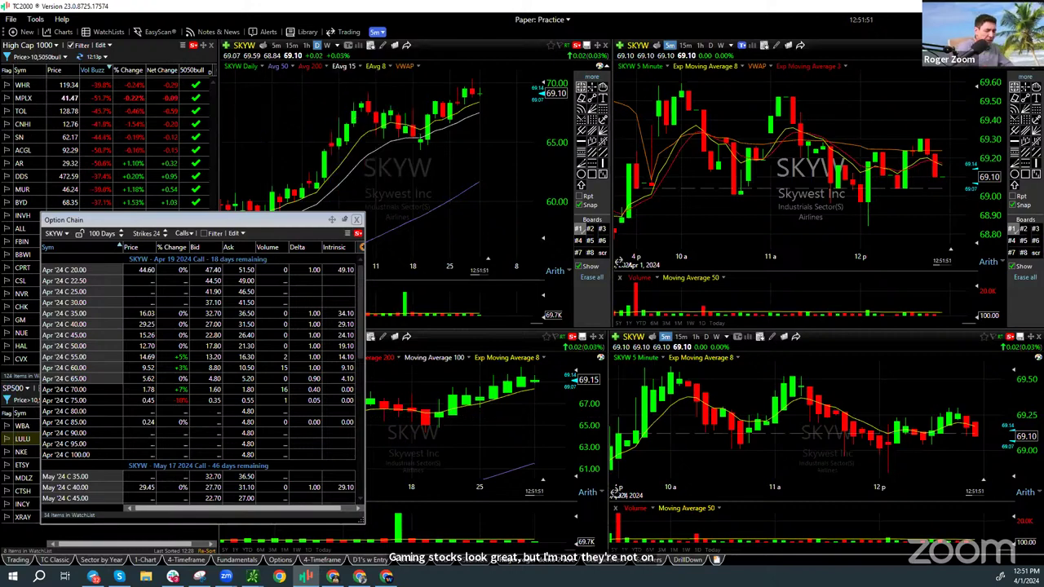
{"action": "type", "text": "WYNN"}
{"action": "key", "text": "Return"}
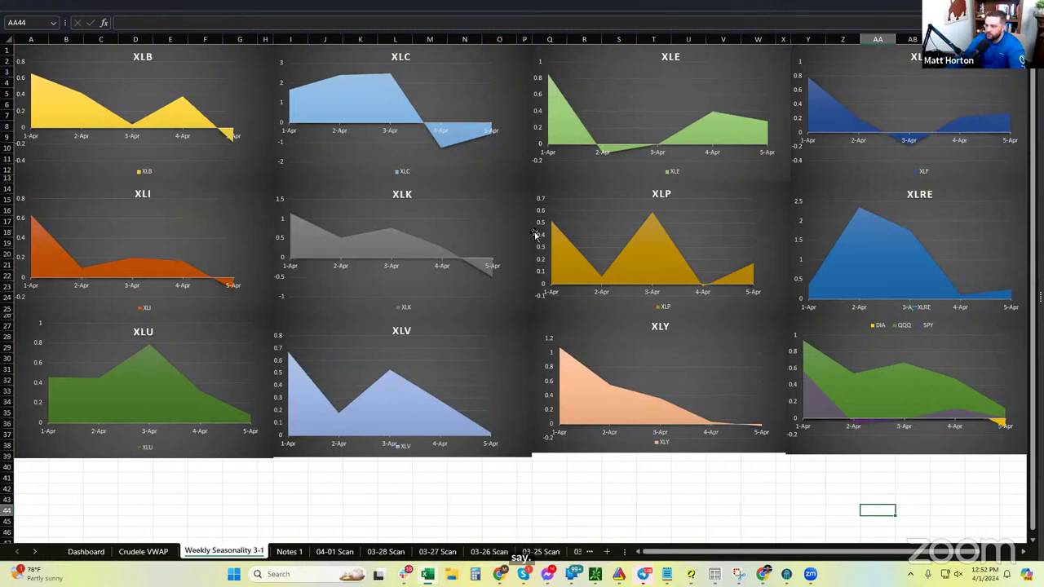
Switch to the Excel seasonality workbook, open the 04-01 Scan sheet and highlight the long-seasonality rows from XLY through XHB
{"action": "left_click", "coordinate": [506, 486]}
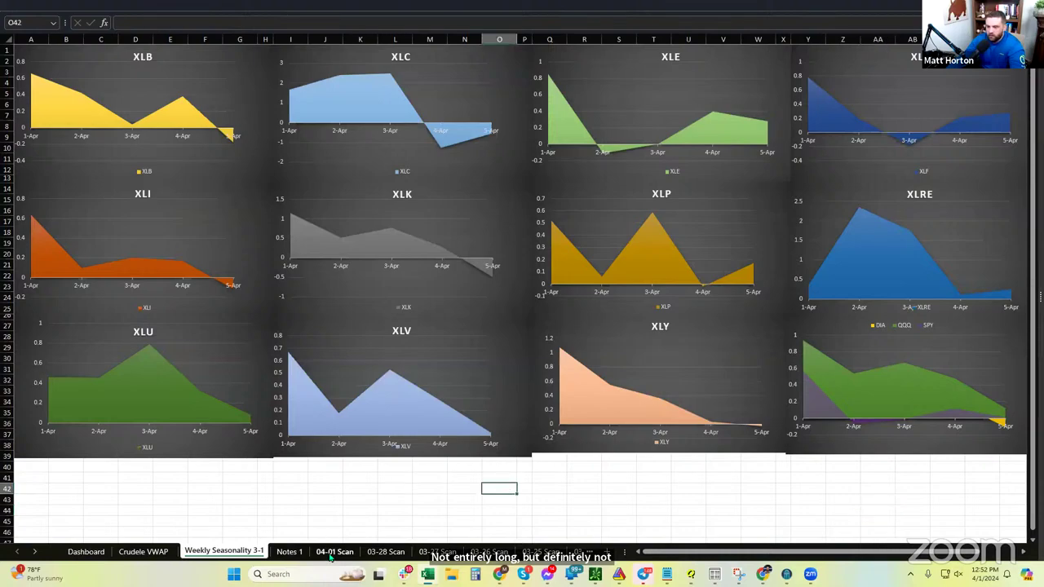
{"action": "left_click", "coordinate": [333, 552]}
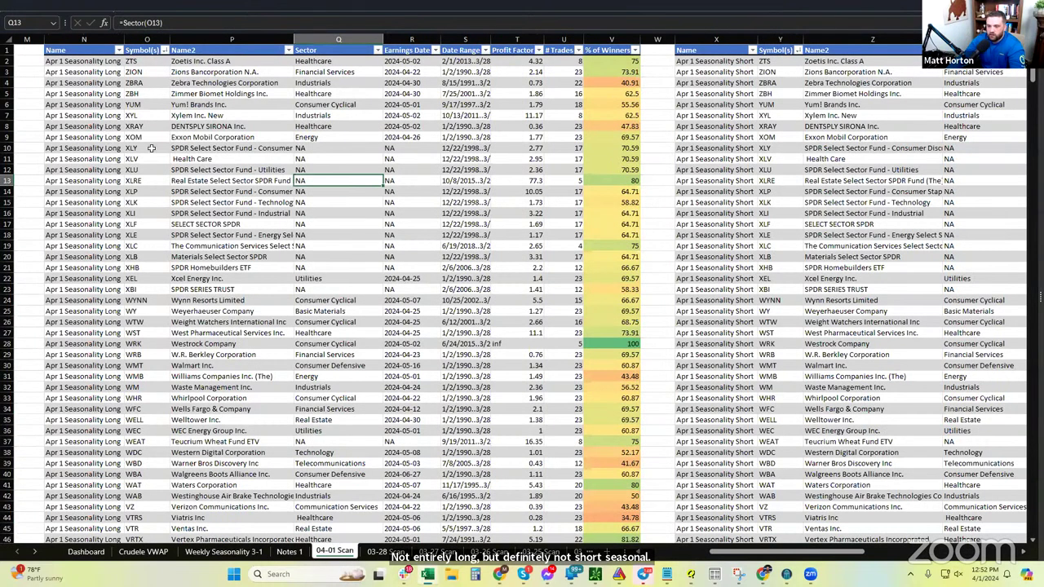
{"action": "left_click_drag", "start_coordinate": [150, 148], "coordinate": [148, 256]}
{"action": "left_click_drag", "start_coordinate": [249, 253], "coordinate": [628, 269]}
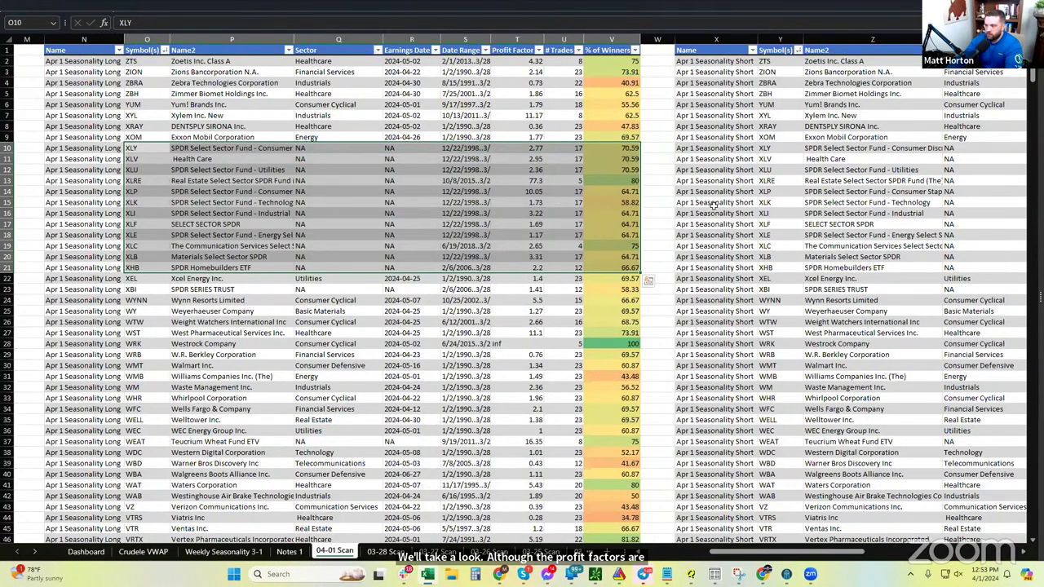
Highlight the sector ETF rows from XLY through XLB in the Apr 1 Seasonality Short table
{"action": "left_click_drag", "start_coordinate": [754, 201], "coordinate": [978, 223]}
{"action": "scroll", "coordinate": [769, 181], "scroll_direction": "right", "scroll_amount": 2}
{"action": "scroll", "coordinate": [769, 181], "scroll_direction": "right", "scroll_amount": 2}
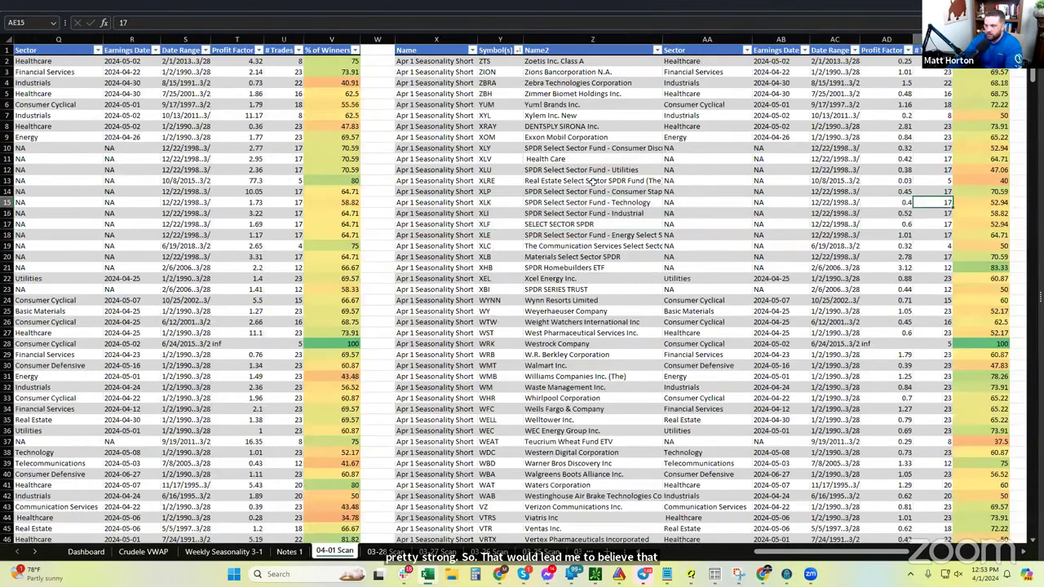
{"action": "left_click", "coordinate": [500, 149]}
{"action": "mouse_move", "coordinate": [500, 148]}
{"action": "left_mouse_down"}
{"action": "mouse_move", "coordinate": [725, 249]}
{"action": "mouse_move", "coordinate": [984, 257]}
{"action": "left_mouse_up"}
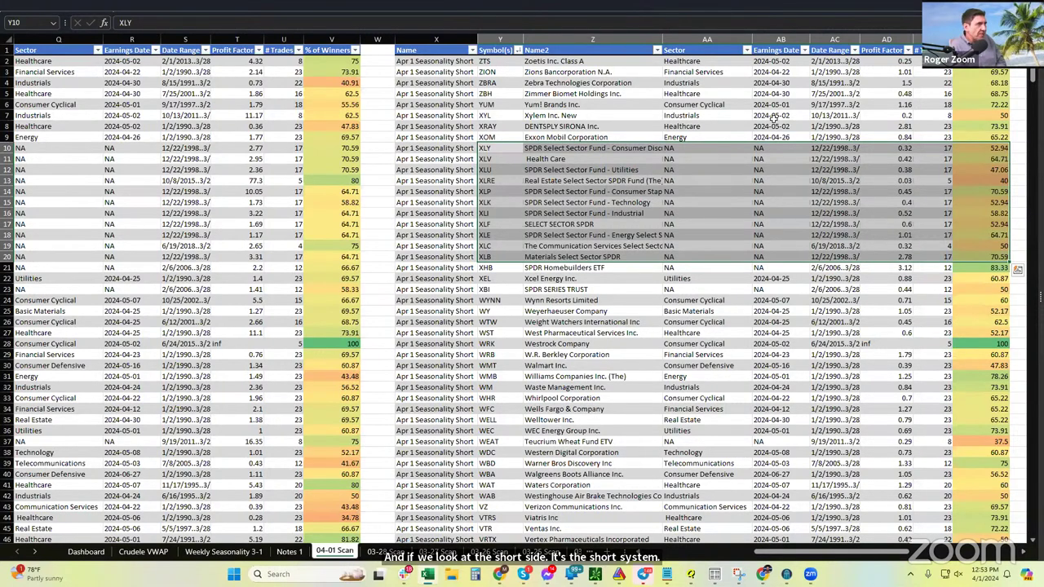
Check the short-seasonality figures for XLK, the sector profit factors from XLY to XLB, and the XHB homebuilders row
{"action": "left_click", "coordinate": [491, 202]}
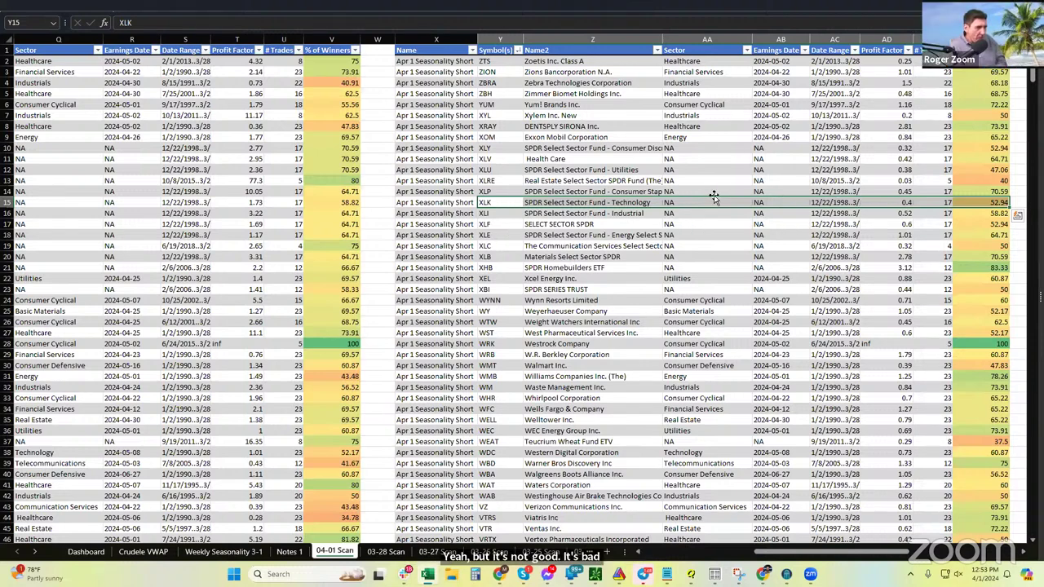
{"action": "left_click_drag", "start_coordinate": [904, 148], "coordinate": [909, 258]}
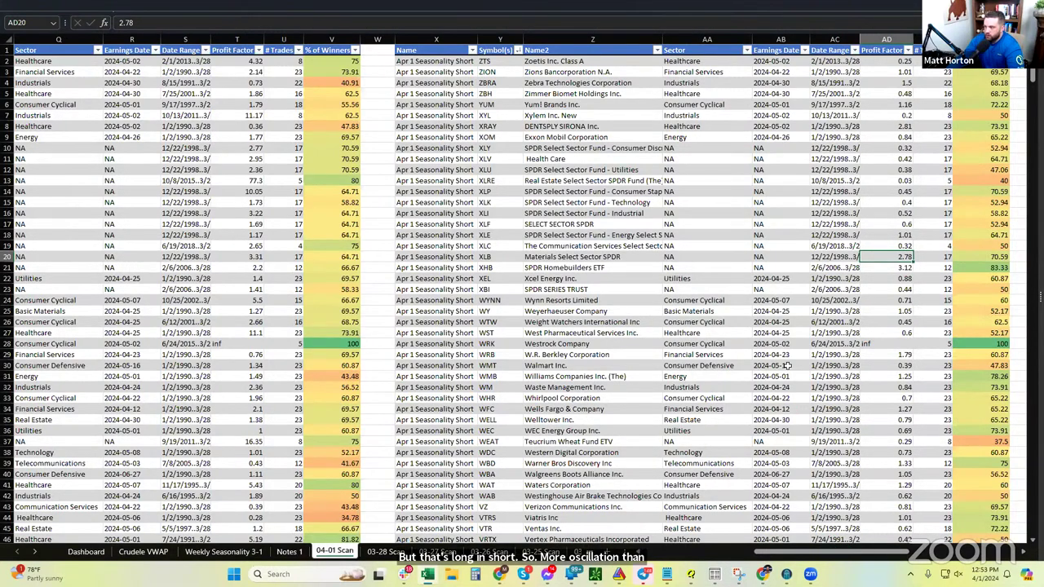
{"action": "left_click_drag", "start_coordinate": [434, 260], "coordinate": [858, 267]}
{"action": "key", "text": "Down"}
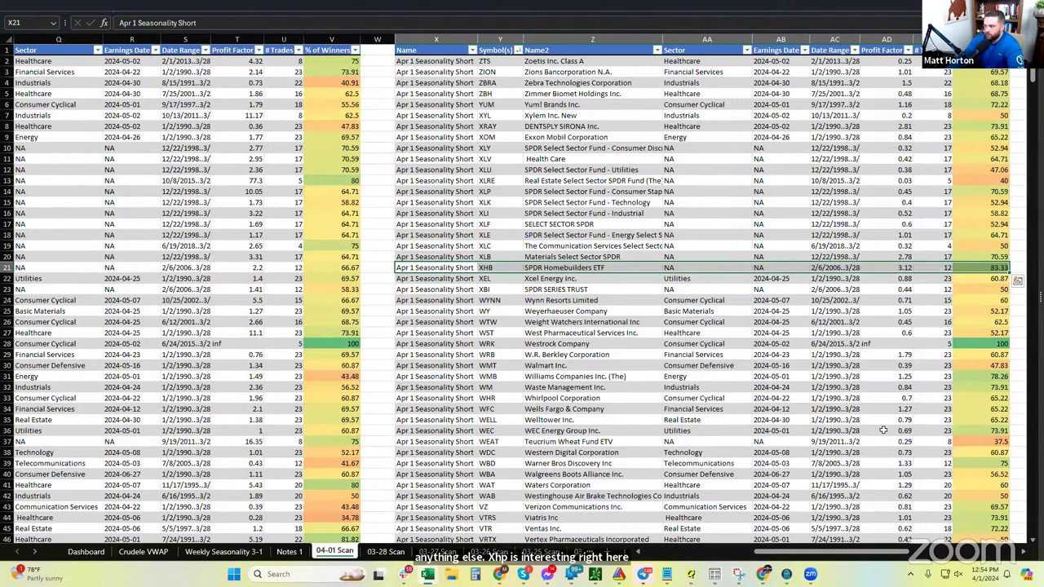
Highlight the sector ETF rows from XLY through XLB in the Apr 1 Seasonality 10 Day Hold table and review them
{"action": "left_click_drag", "start_coordinate": [885, 560], "coordinate": [961, 569]}
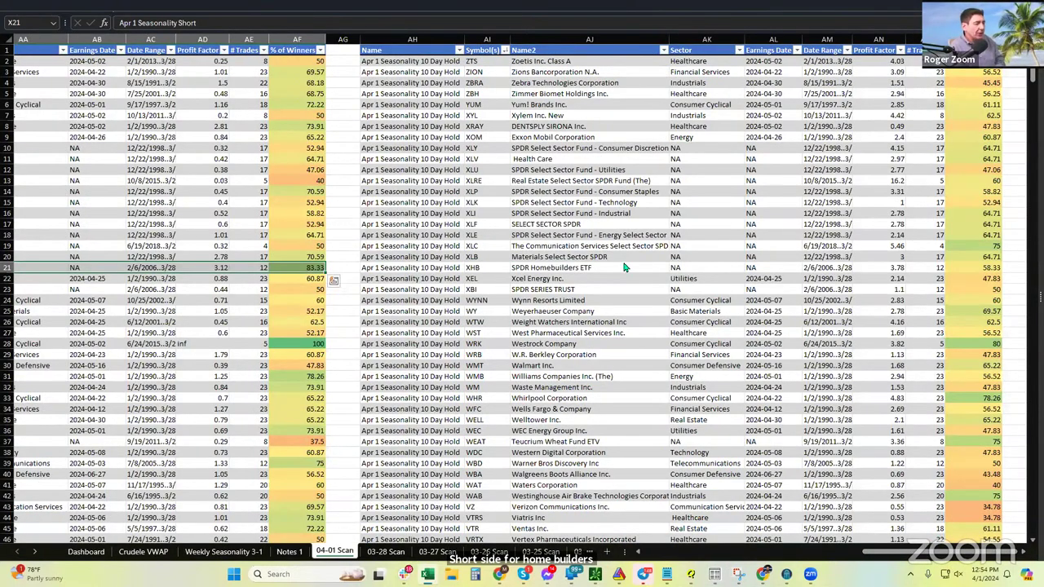
{"action": "left_click", "coordinate": [531, 191]}
{"action": "left_click_drag", "start_coordinate": [493, 152], "coordinate": [985, 256]}
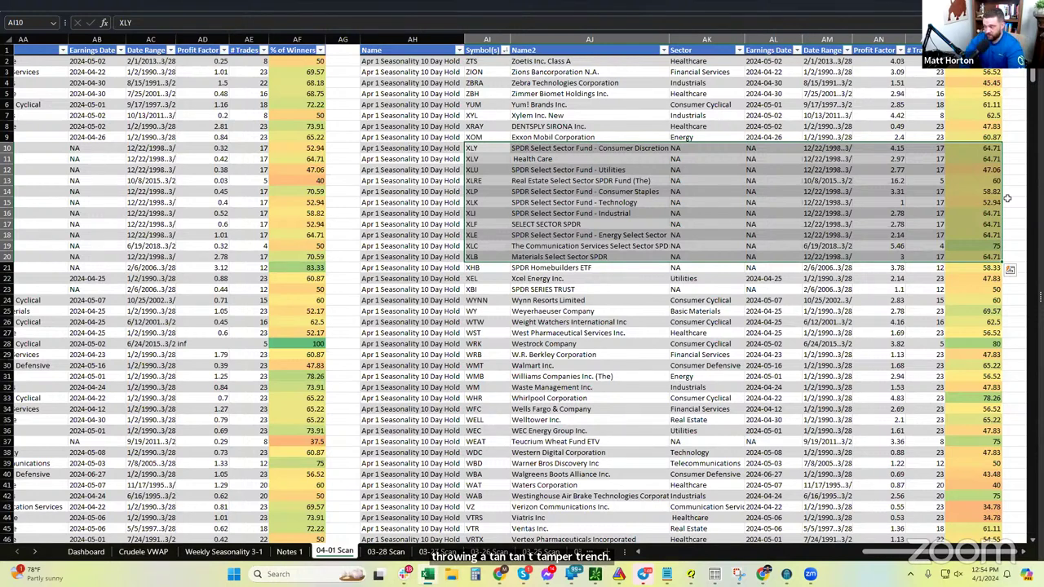
{"action": "left_click", "coordinate": [746, 194]}
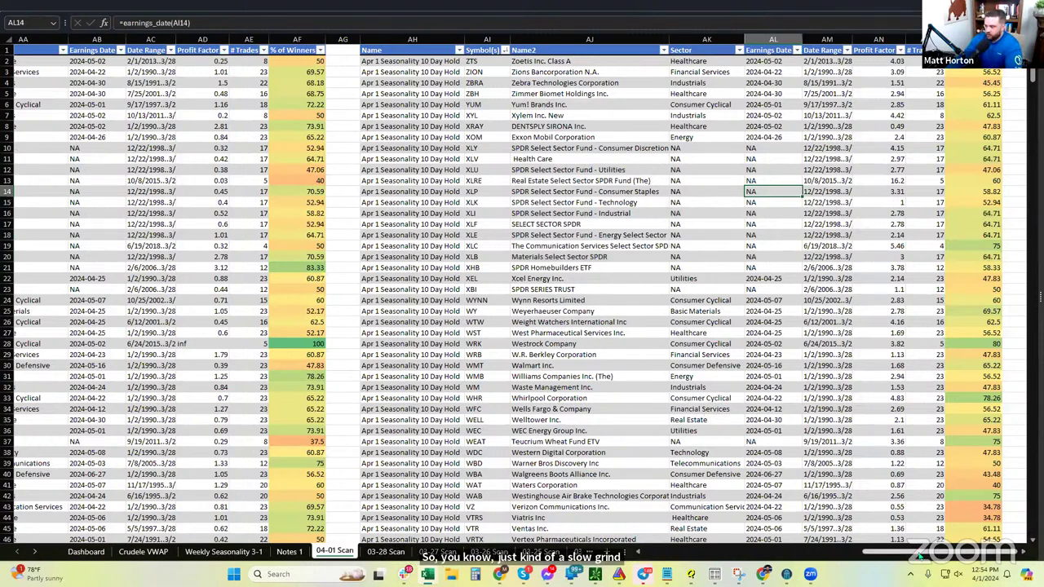
Sort the Apr 1 Seasonality Long table by % of Winners from highest to lowest
{"action": "left_click", "coordinate": [895, 561]}
{"action": "left_click_drag", "start_coordinate": [895, 561], "coordinate": [709, 571]}
{"action": "left_click", "coordinate": [538, 261]}
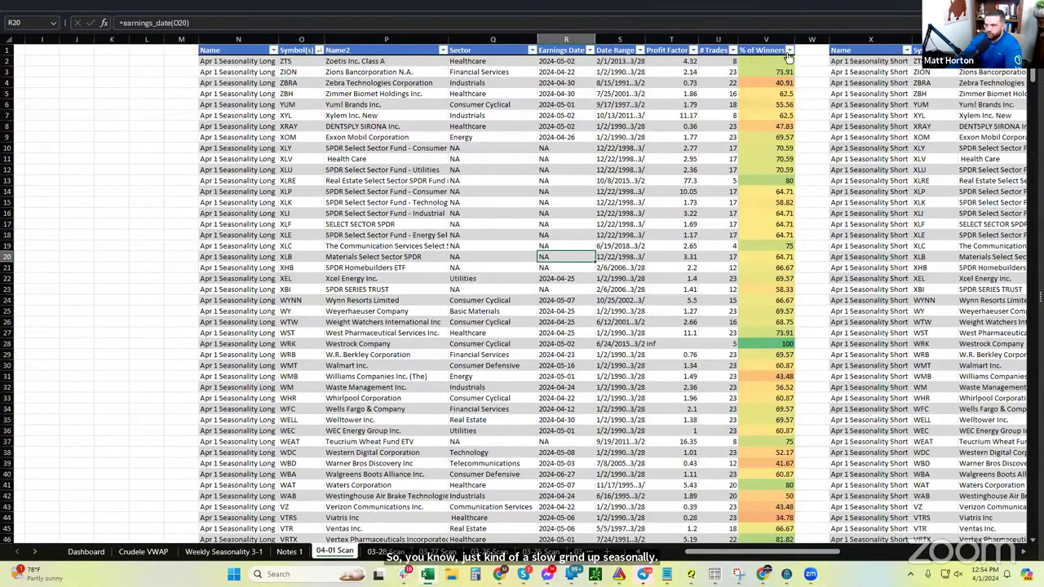
{"action": "left_click", "coordinate": [789, 51]}
{"action": "left_click", "coordinate": [760, 79]}
{"action": "scroll", "coordinate": [715, 237], "scroll_direction": "down", "scroll_amount": 3}
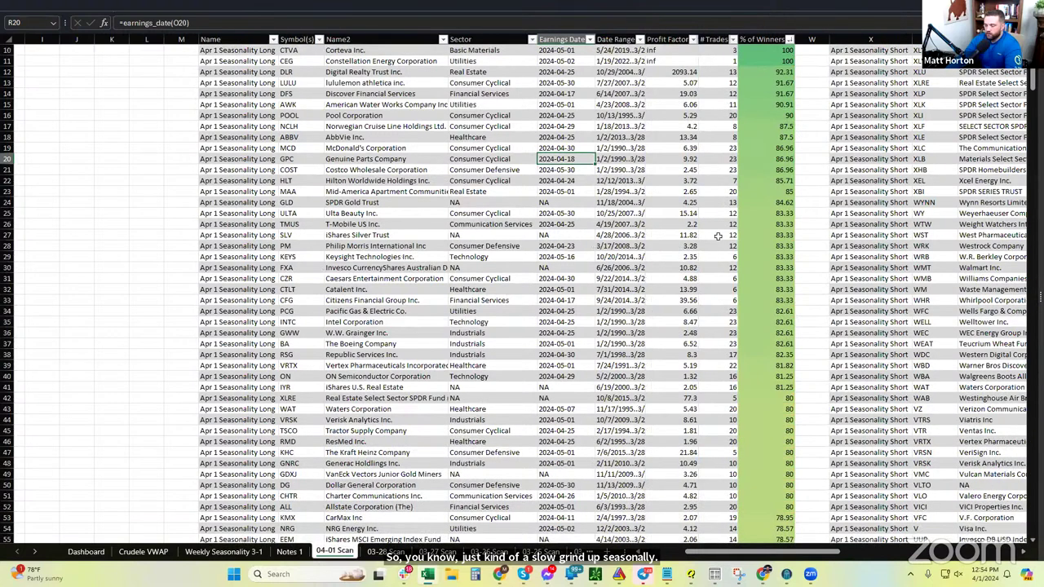
{"action": "scroll", "coordinate": [717, 235], "scroll_direction": "up", "scroll_amount": 3}
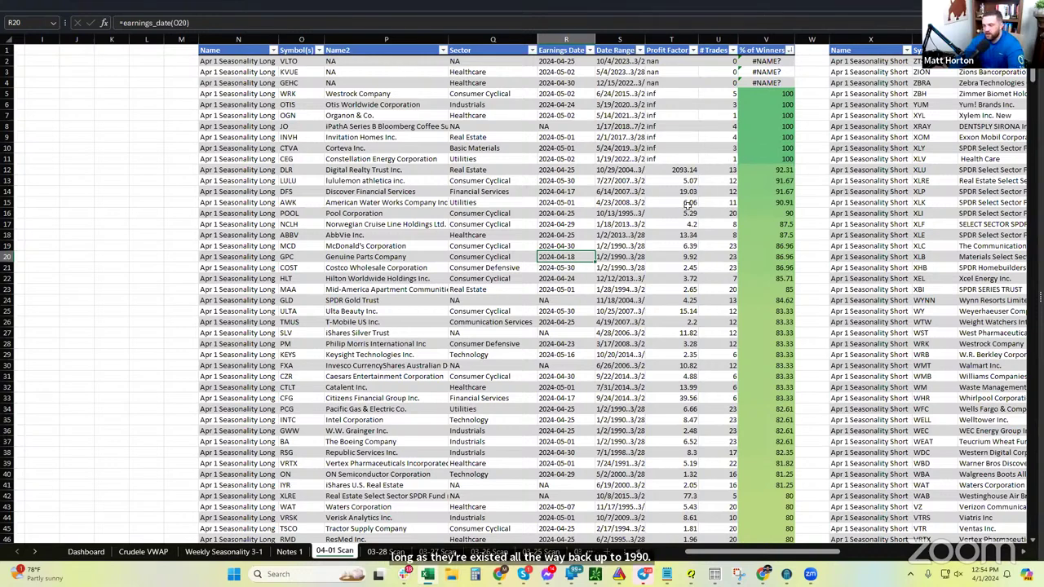
Find how far down the sorted long-seasonality table the stocks with at least 70% winners extend, and return to its top rows
{"action": "left_click", "coordinate": [692, 224]}
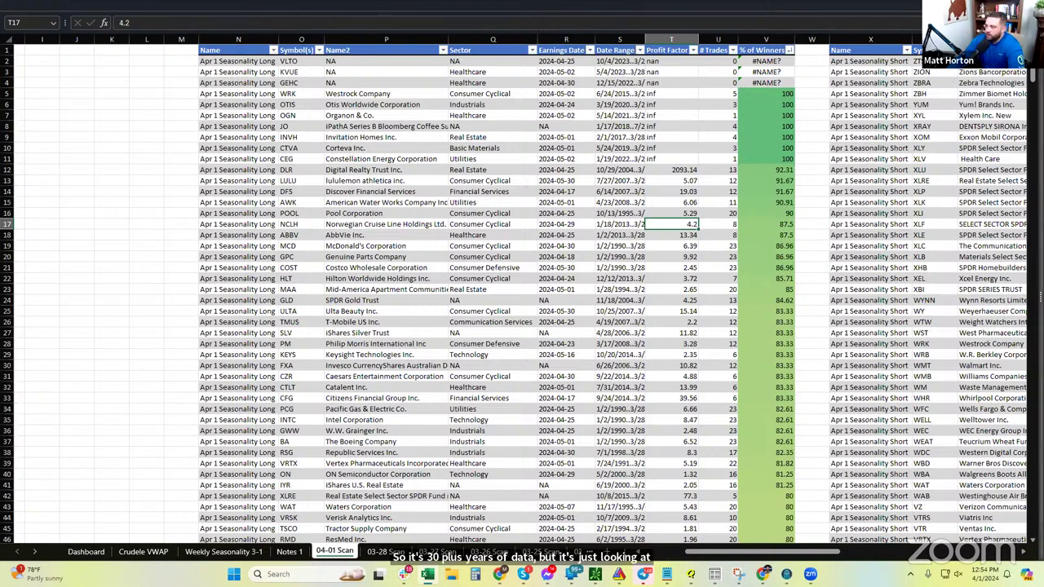
{"action": "scroll", "coordinate": [826, 237], "scroll_direction": "down", "scroll_amount": 20}
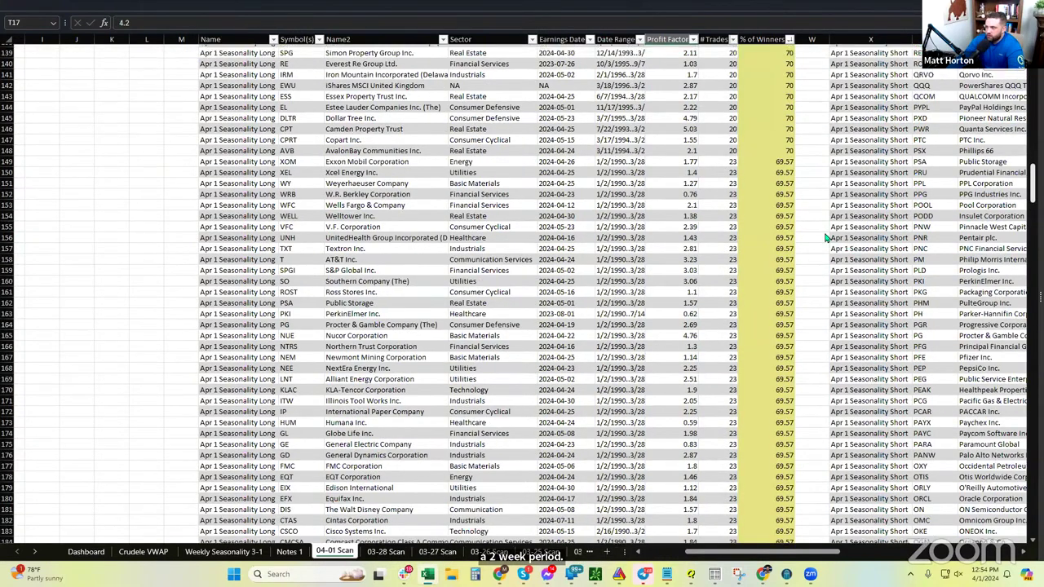
{"action": "scroll", "coordinate": [779, 194], "scroll_direction": "up", "scroll_amount": 1}
{"action": "left_click", "coordinate": [779, 194]}
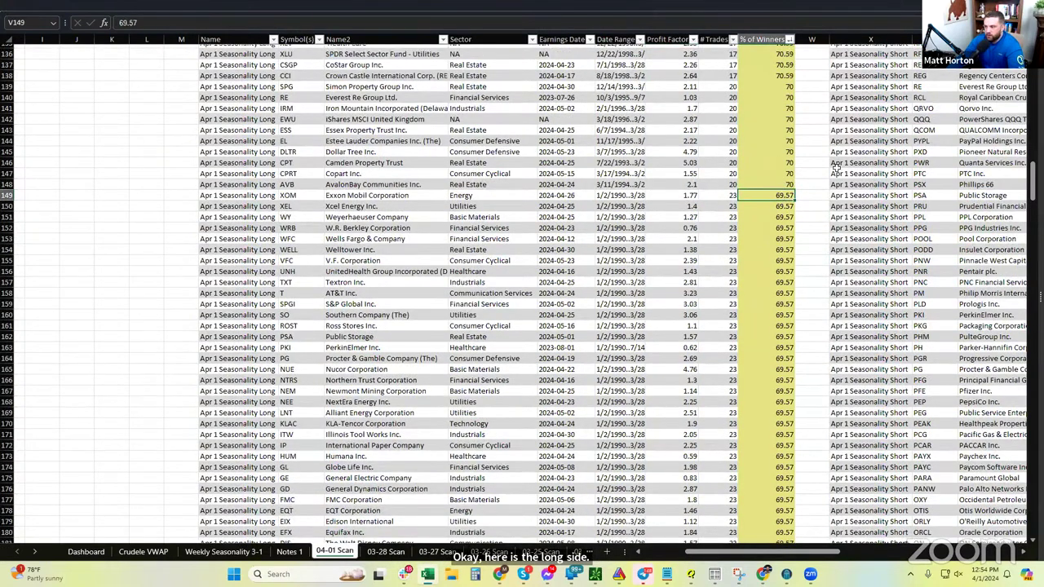
{"action": "left_click", "coordinate": [770, 174]}
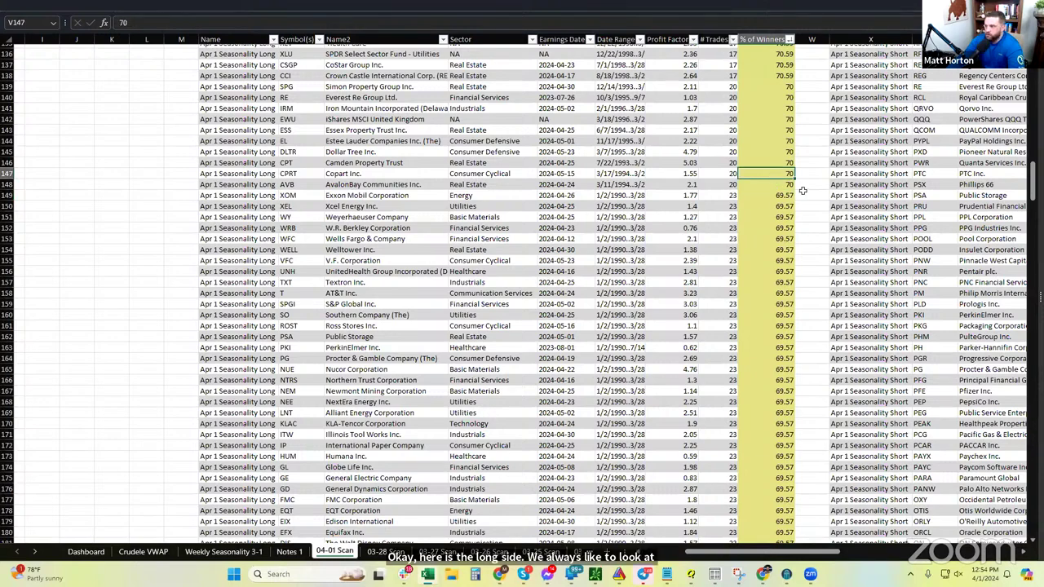
{"action": "scroll", "coordinate": [807, 192], "scroll_direction": "up", "scroll_amount": 4}
{"action": "left_click_drag", "start_coordinate": [1032, 167], "coordinate": [1009, 75]}
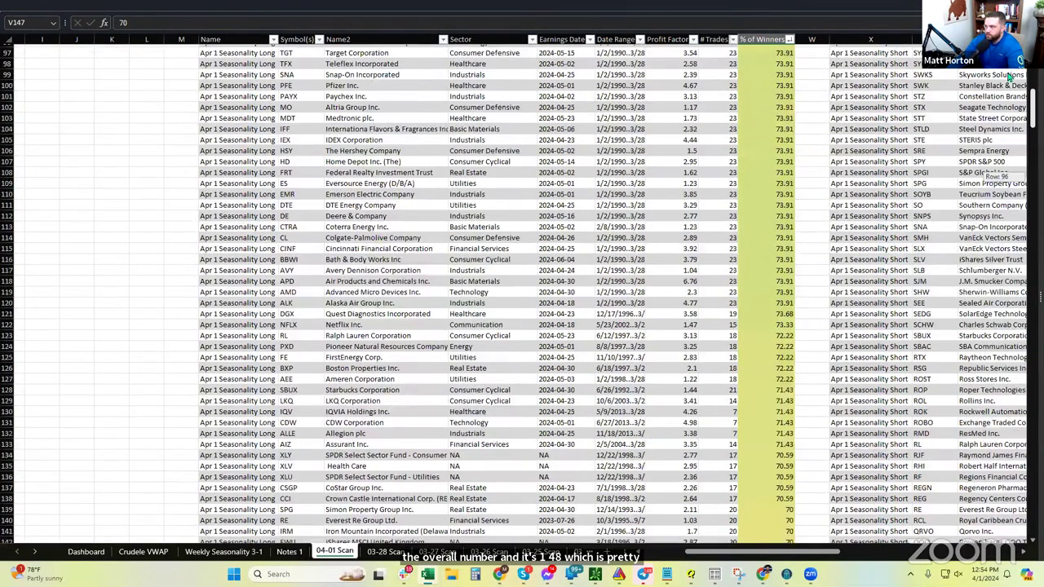
{"action": "scroll", "coordinate": [637, 216], "scroll_direction": "up", "scroll_amount": 20}
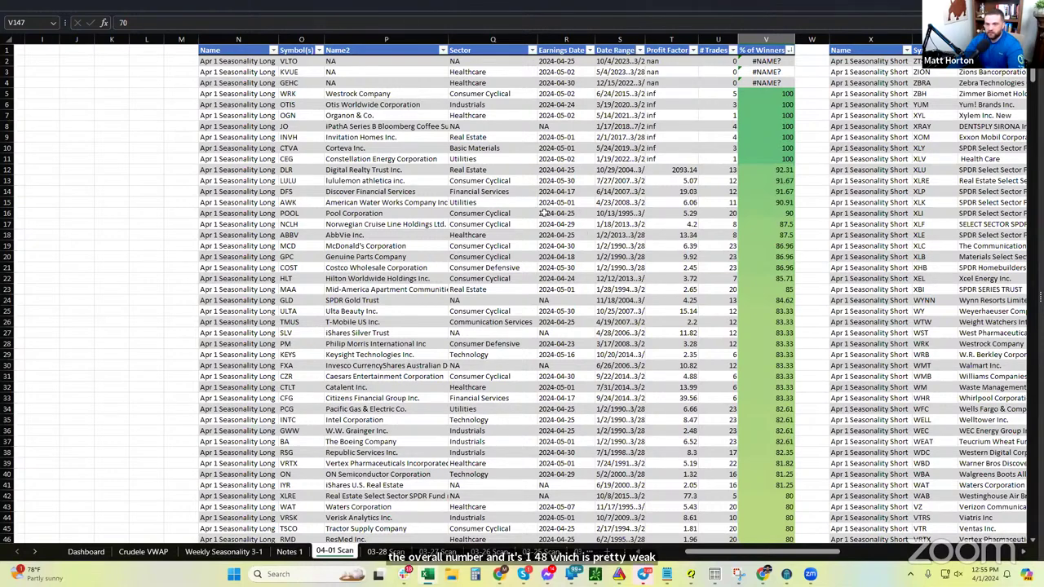
{"action": "left_click", "coordinate": [456, 146]}
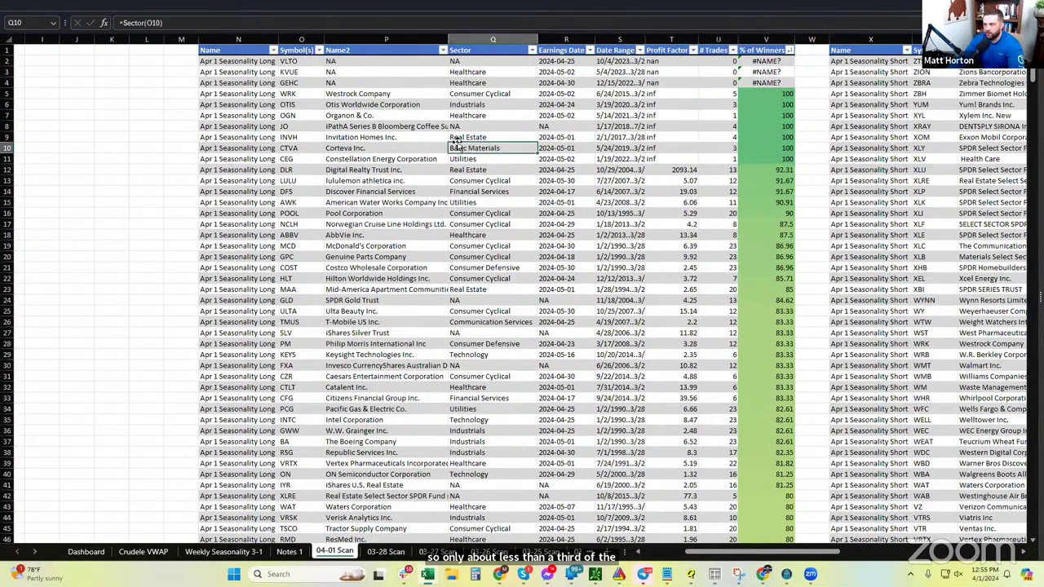
{"action": "left_click", "coordinate": [719, 245]}
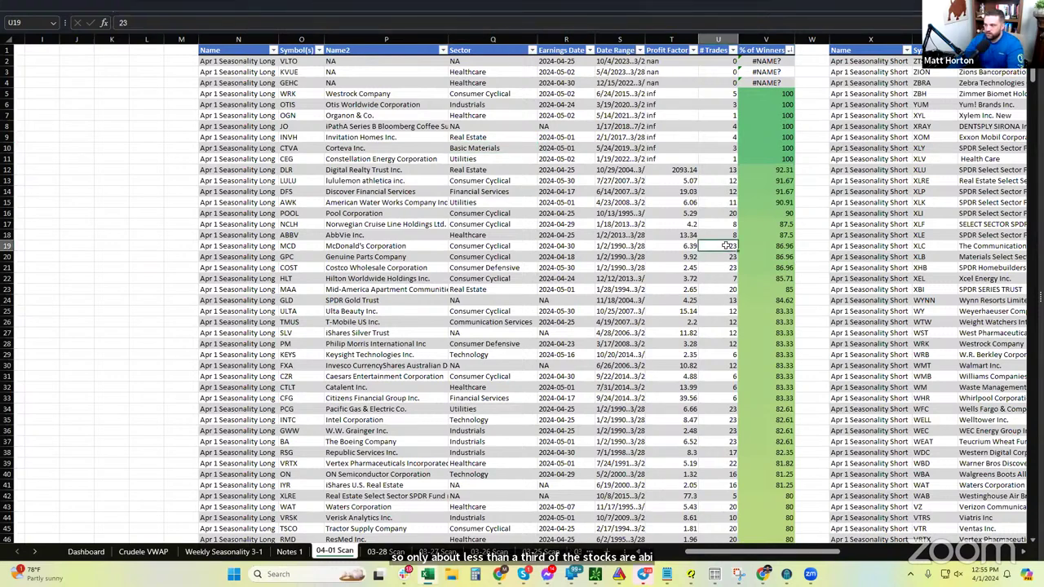
Sort the Apr 1 Seasonality Short table by % of Winners from highest to lowest
{"action": "left_click", "coordinate": [877, 213]}
{"action": "scroll", "coordinate": [897, 220], "scroll_direction": "right", "scroll_amount": 5}
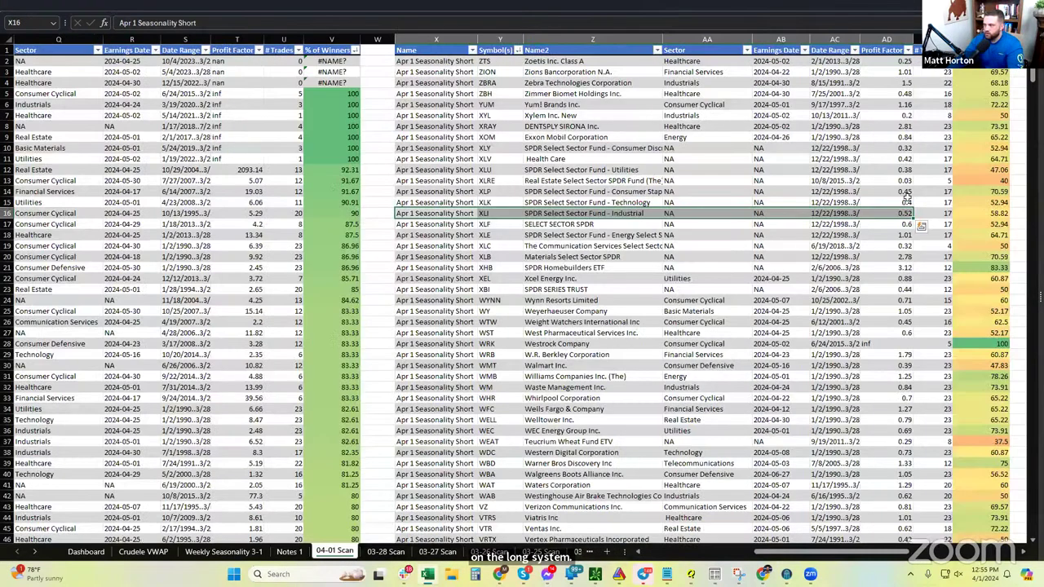
{"action": "left_click", "coordinate": [1005, 50]}
{"action": "left_click", "coordinate": [967, 80]}
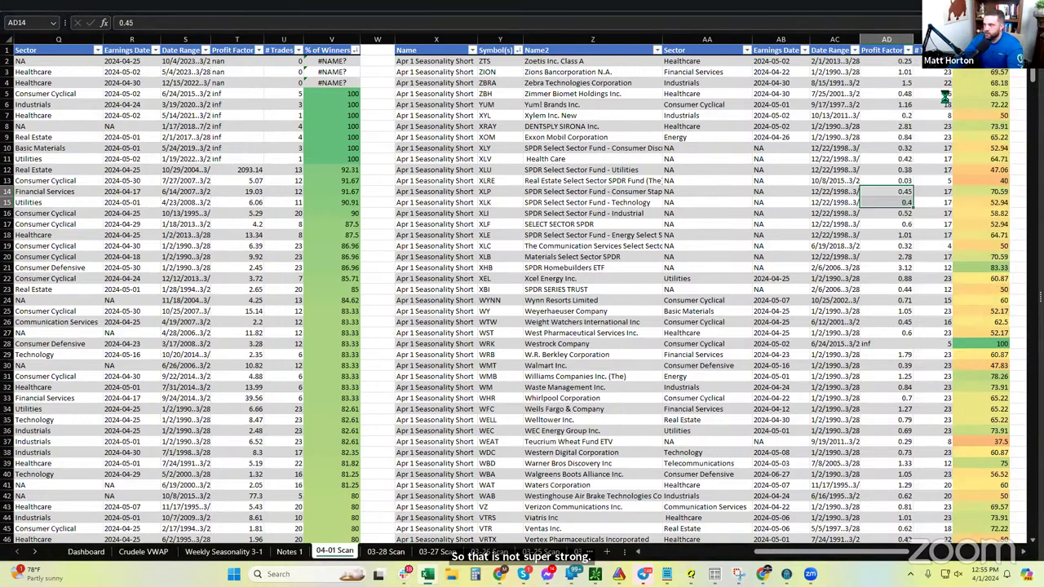
Locate the last short-seasonality row with 70% winners and go back to the top of the table
{"action": "scroll", "coordinate": [880, 336], "scroll_direction": "down", "scroll_amount": 14}
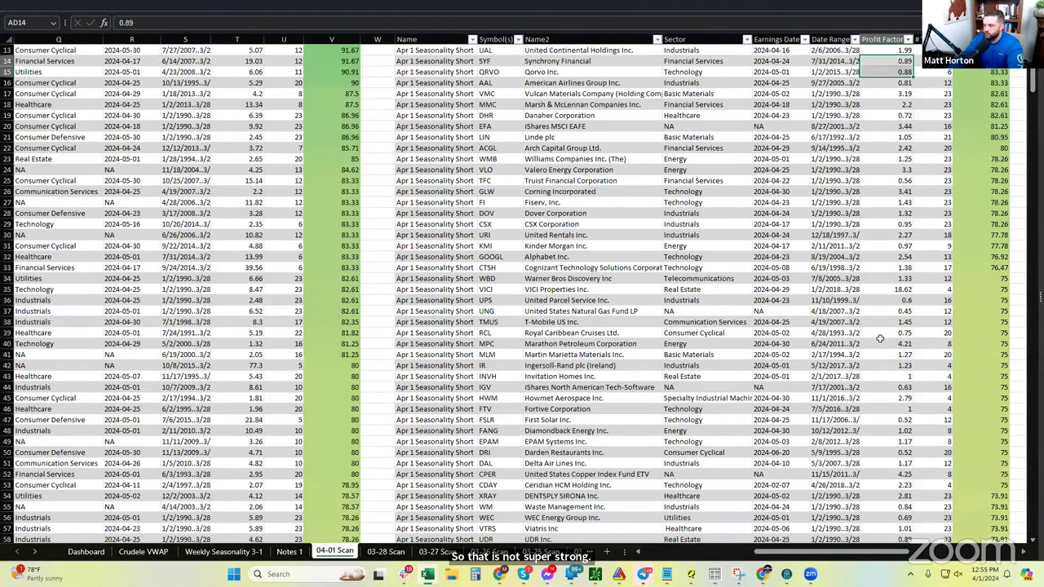
{"action": "scroll", "coordinate": [880, 338], "scroll_direction": "down", "scroll_amount": 16}
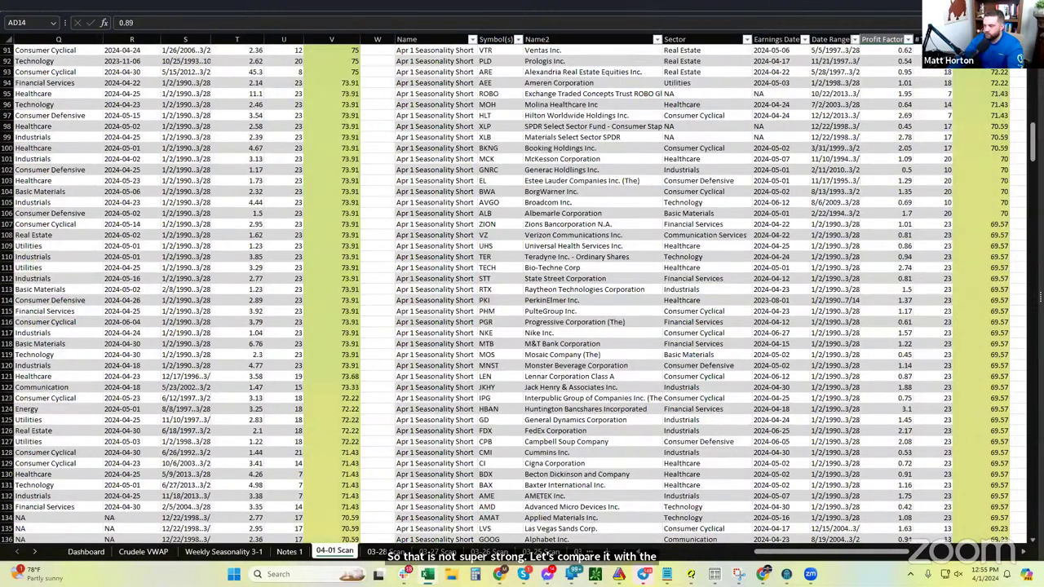
{"action": "left_click", "coordinate": [985, 214]}
{"action": "scroll", "coordinate": [978, 284], "scroll_direction": "up", "scroll_amount": 16}
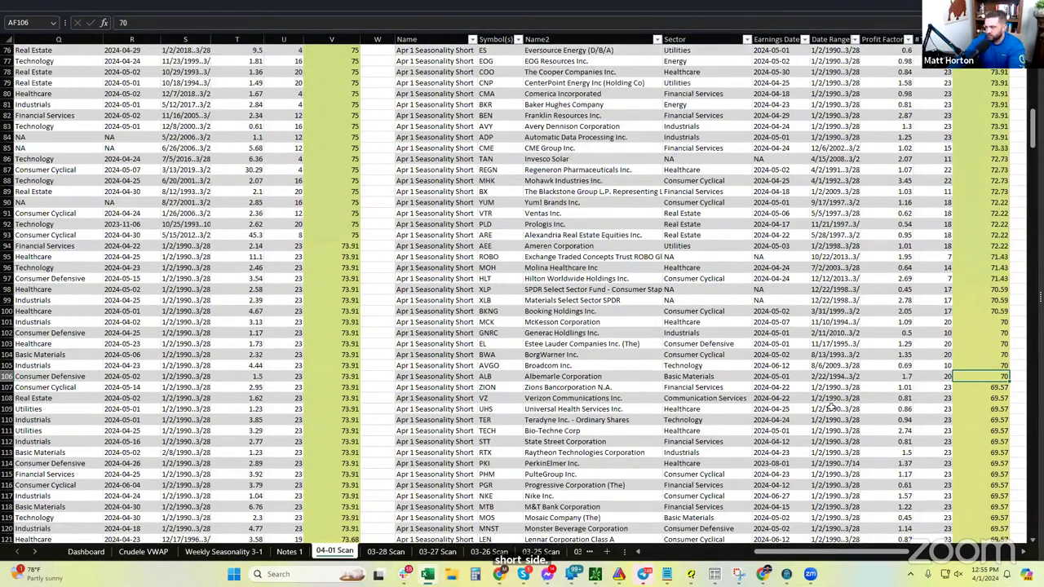
{"action": "scroll", "coordinate": [757, 330], "scroll_direction": "up", "scroll_amount": 14}
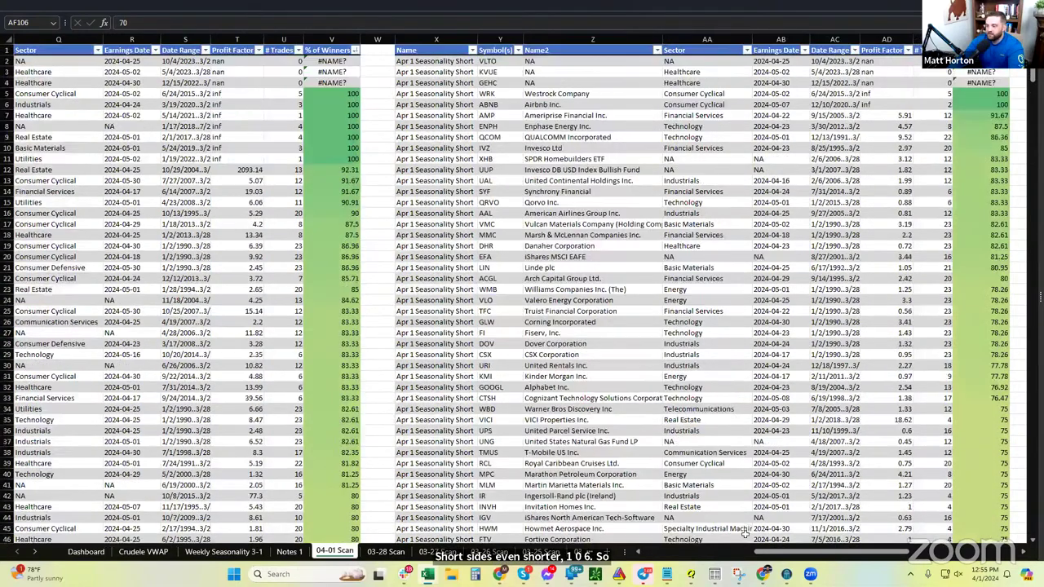
Sort the Apr 1 Seasonality 10 Day Hold table by % of Winners from highest to lowest and select its last 70% cell
{"action": "left_click_drag", "start_coordinate": [798, 552], "coordinate": [905, 554]}
{"action": "scroll", "coordinate": [909, 28], "scroll_direction": "right", "scroll_amount": 2}
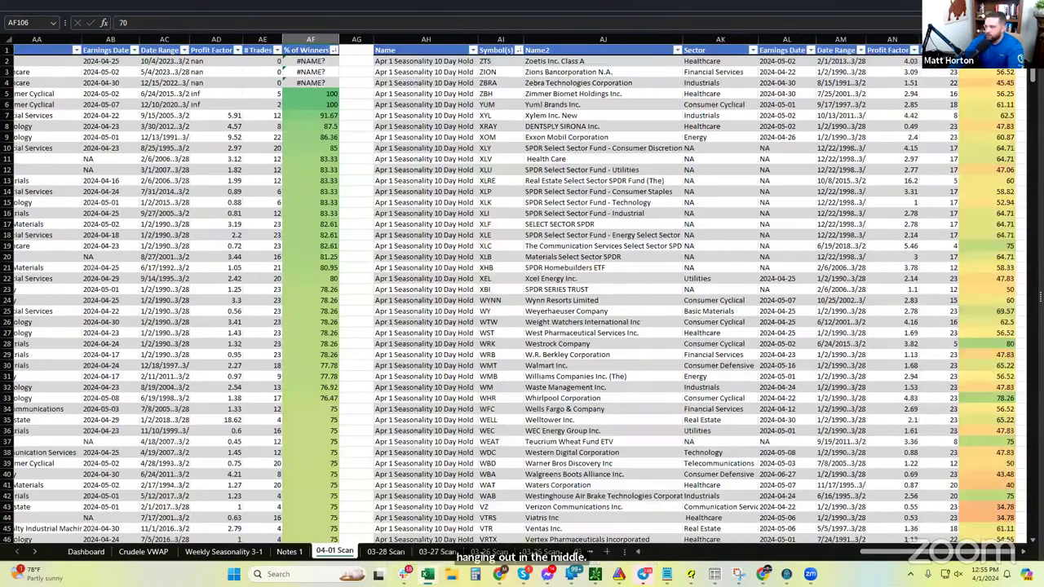
{"action": "left_click", "coordinate": [1013, 50]}
{"action": "left_click", "coordinate": [922, 78]}
{"action": "left_click", "coordinate": [1004, 210]}
{"action": "scroll", "coordinate": [963, 350], "scroll_direction": "down", "scroll_amount": 17}
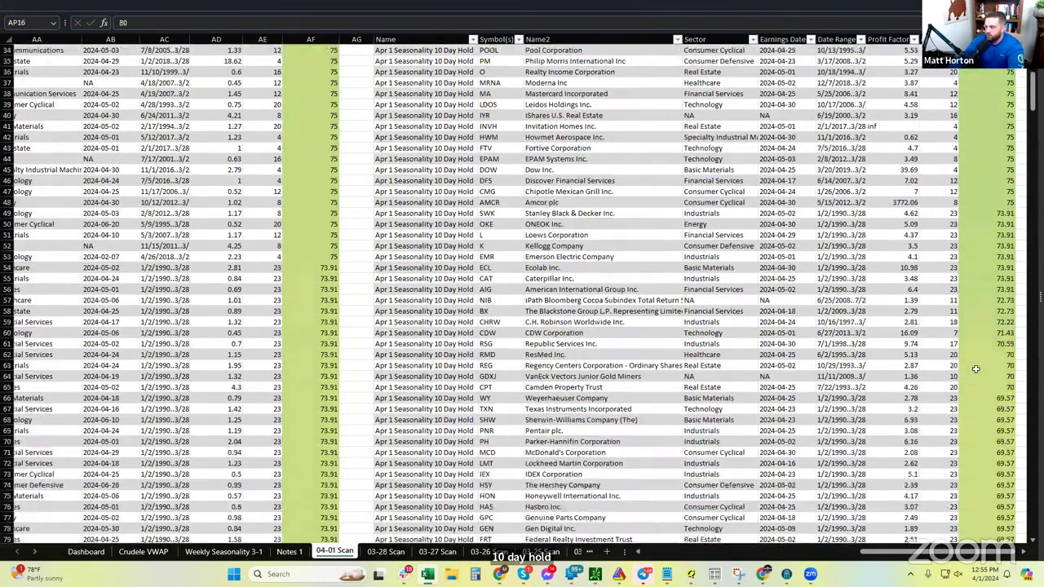
{"action": "left_click", "coordinate": [996, 191]}
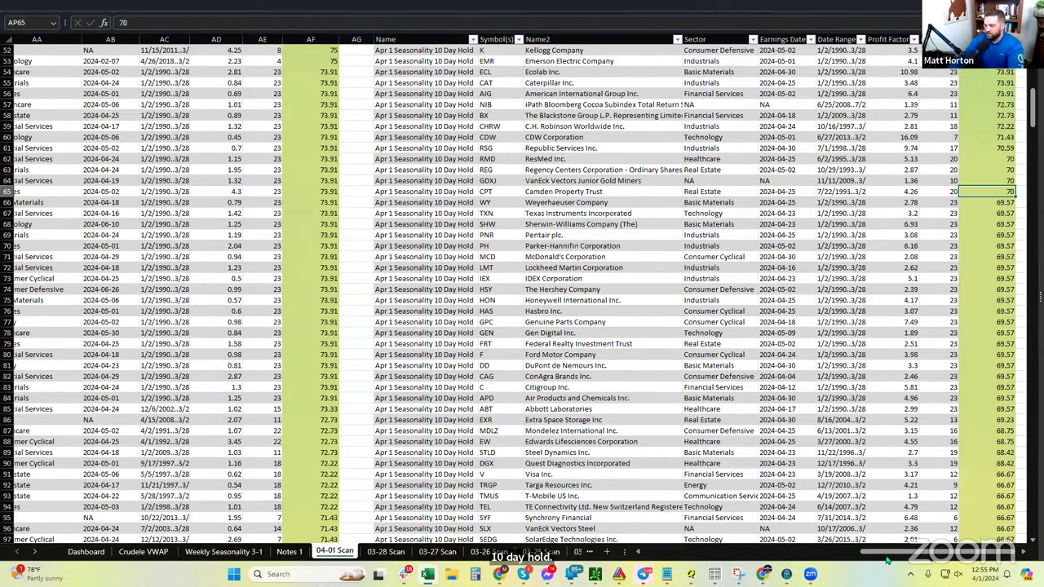
Return to the top of the Apr 1 Seasonality Long table and review its highest-winning symbols
{"action": "left_click_drag", "start_coordinate": [887, 558], "coordinate": [815, 553]}
{"action": "left_click", "coordinate": [432, 180]}
{"action": "scroll", "coordinate": [623, 213], "scroll_direction": "up", "scroll_amount": 17}
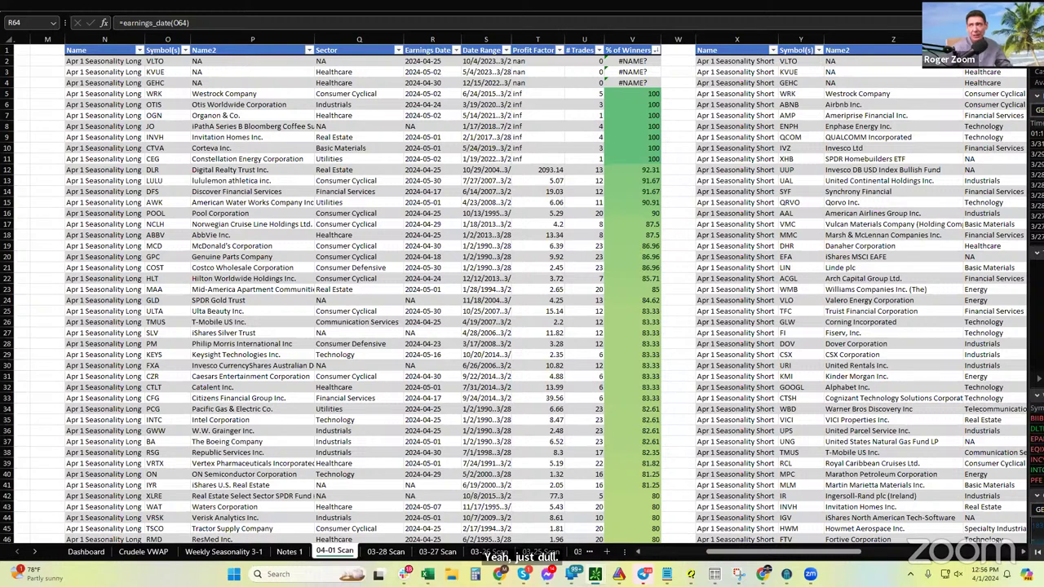
{"action": "scroll", "coordinate": [409, 212], "scroll_direction": "down", "scroll_amount": 3}
{"action": "scroll", "coordinate": [400, 244], "scroll_direction": "up", "scroll_amount": 3}
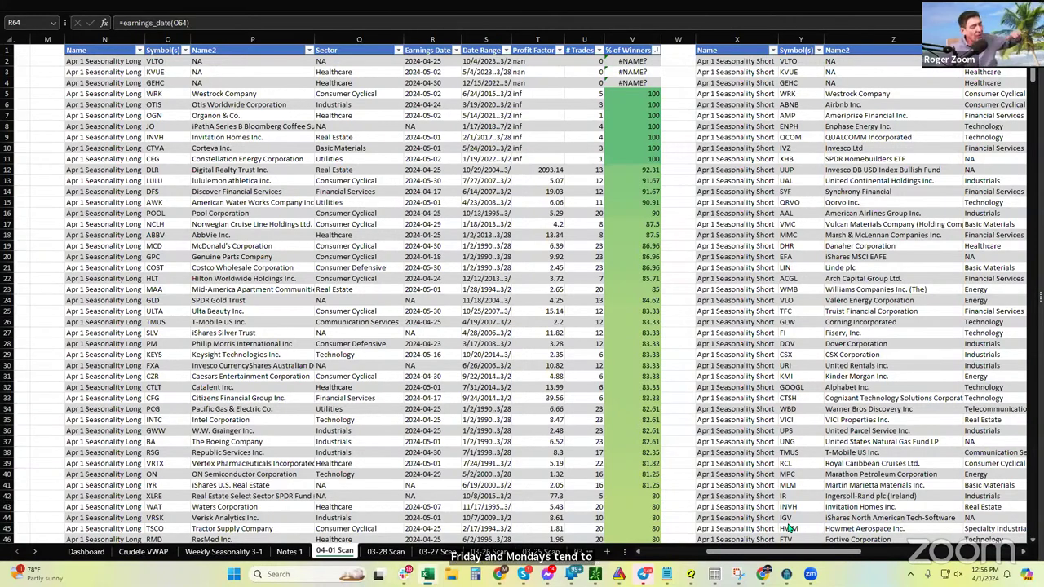
{"action": "mouse_move", "coordinate": [786, 574]}
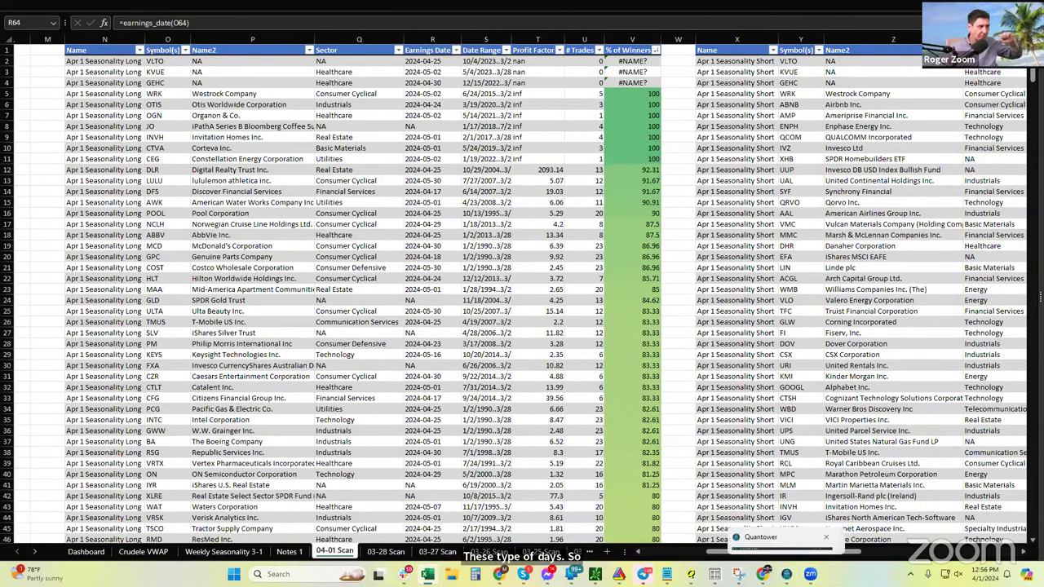